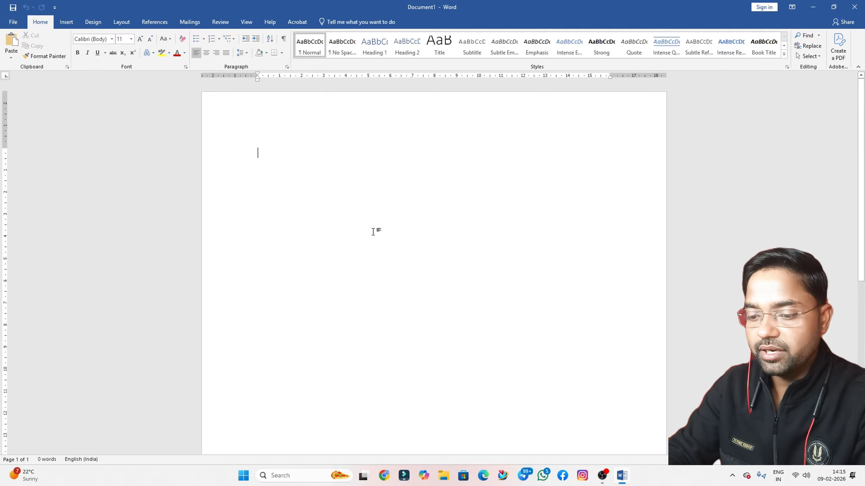
- Enter the word INDIA on the blank page and enlarge its font size to 51
{"action": "type", "text": "INDIA"}
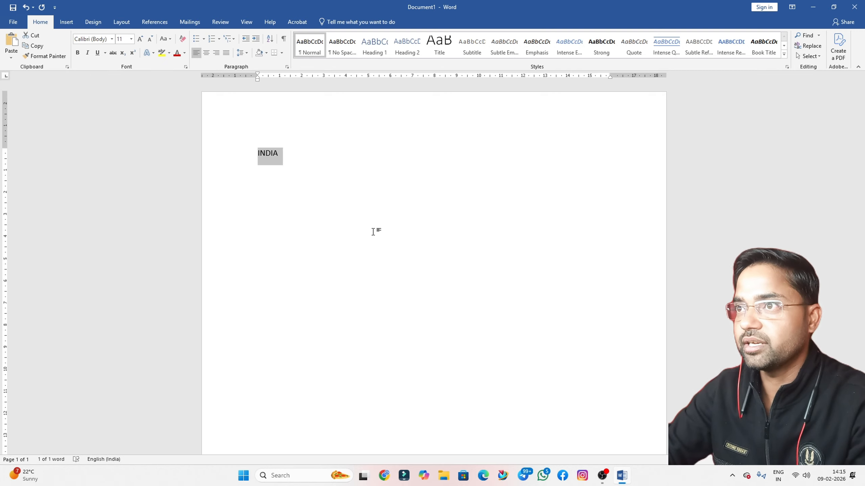
{"action": "key", "text": "ctrl+bracketright"}
{"action": "key", "text": "ctrl+bracketright"}
{"action": "key", "text": "ctrl+bracketright"}
{"action": "key", "text": "ctrl+bracketright"}
{"action": "key", "text": "ctrl+bracketright"}
{"action": "key", "text": "ctrl+bracketright"}
{"action": "key", "text": "ctrl+bracketright"}
{"action": "key", "text": "ctrl+bracketright"}
{"action": "key", "text": "ctrl+bracketright"}
{"action": "key", "text": "ctrl+bracketright"}
{"action": "key", "text": "ctrl+bracketright"}
{"action": "key", "text": "ctrl+bracketright"}
{"action": "key", "text": "ctrl+bracketright"}
{"action": "key", "text": "ctrl+bracketright"}
{"action": "key", "text": "ctrl+bracketright"}
{"action": "key", "text": "ctrl+bracketright"}
{"action": "key", "text": "ctrl+bracketright"}
{"action": "key", "text": "ctrl+bracketright"}
{"action": "key", "text": "ctrl+bracketright"}
{"action": "key", "text": "ctrl+bracketright"}
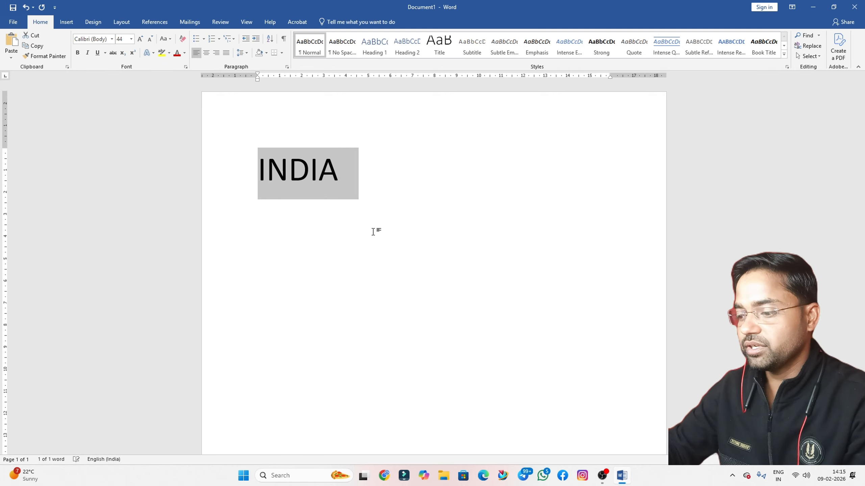
{"action": "key", "text": "ctrl+bracketright"}
{"action": "key", "text": "ctrl+bracketright"}
{"action": "key", "text": "ctrl+bracketright"}
{"action": "key", "text": "ctrl+bracketright"}
{"action": "key", "text": "ctrl+bracketright"}
{"action": "key", "text": "ctrl+bracketright"}
{"action": "key", "text": "ctrl+bracketright"}
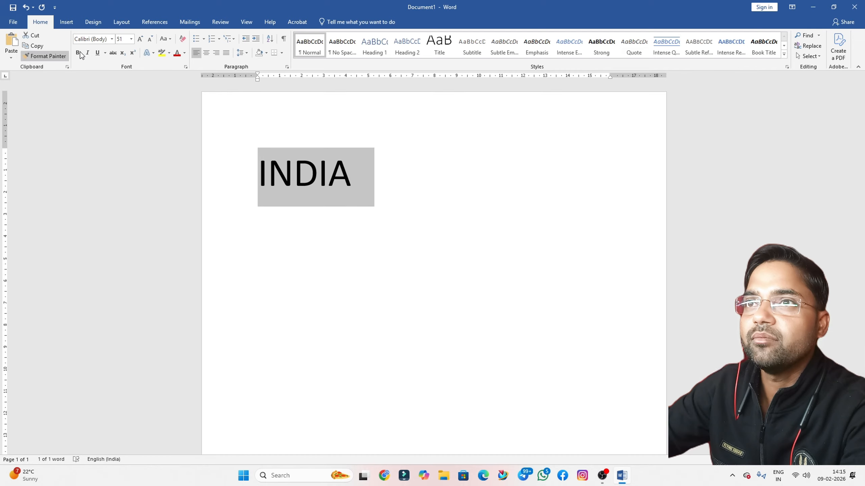
- Change the font of the word INDIA to Arial Black and reselect the word
{"action": "left_click", "coordinate": [112, 39]}
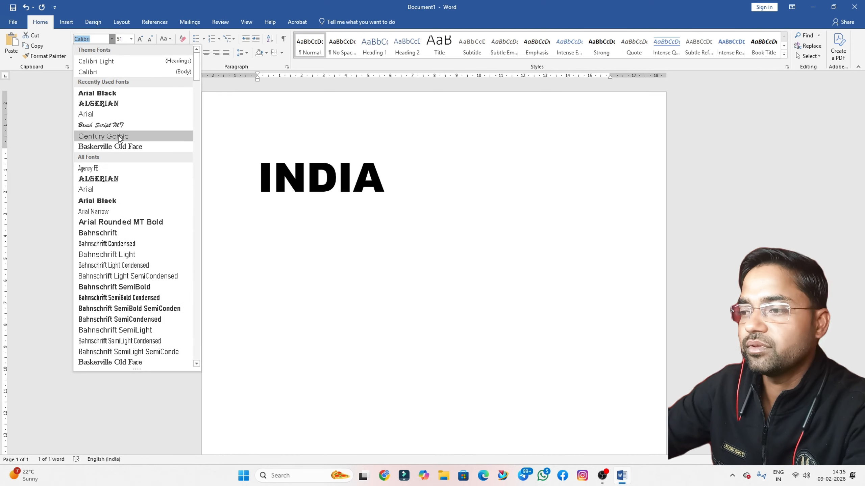
{"action": "left_click", "coordinate": [103, 203]}
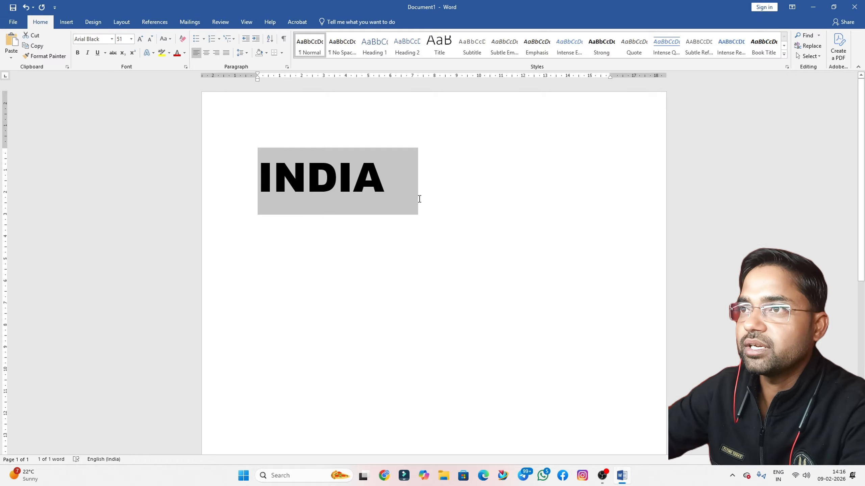
{"action": "left_click", "coordinate": [399, 189]}
{"action": "left_click_drag", "start_coordinate": [399, 190], "coordinate": [251, 184]}
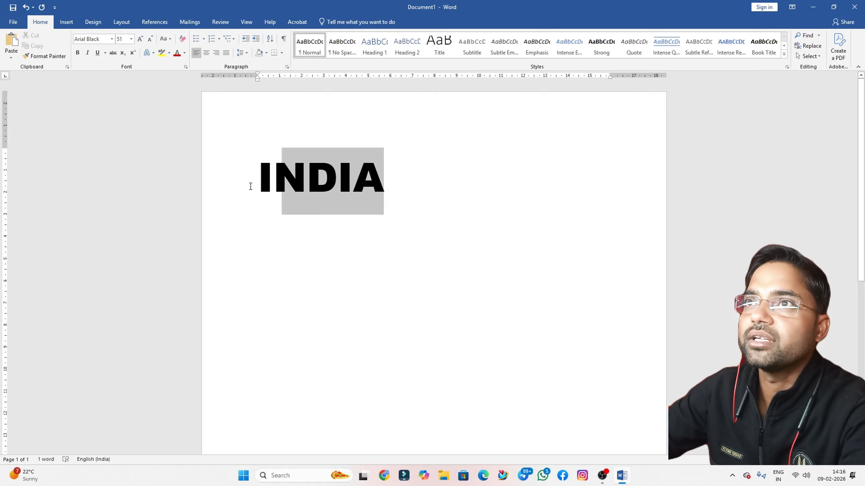
- Color only the letter D in INDIA with the standard light blue
{"action": "left_click", "coordinate": [184, 53]}
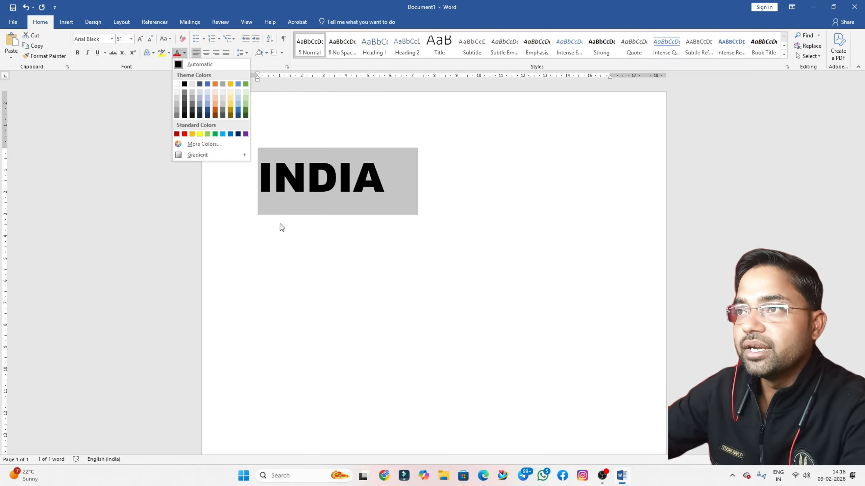
{"action": "left_click", "coordinate": [335, 185]}
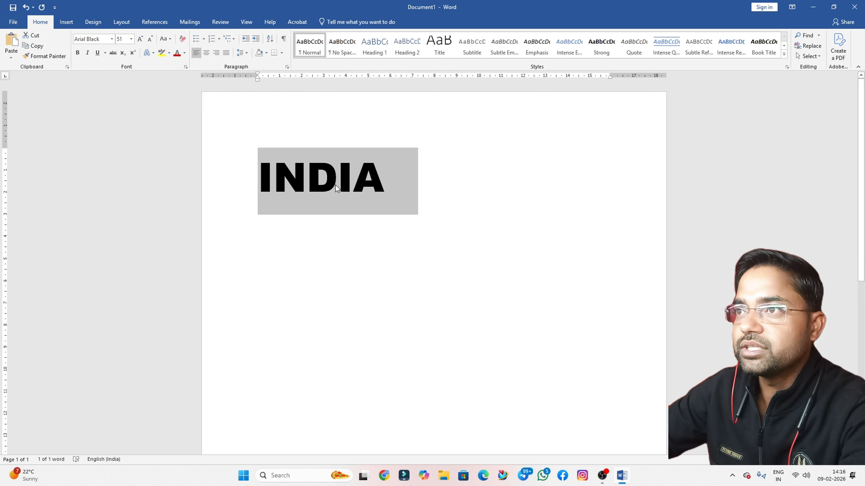
{"action": "left_click_drag", "start_coordinate": [337, 186], "coordinate": [321, 186]}
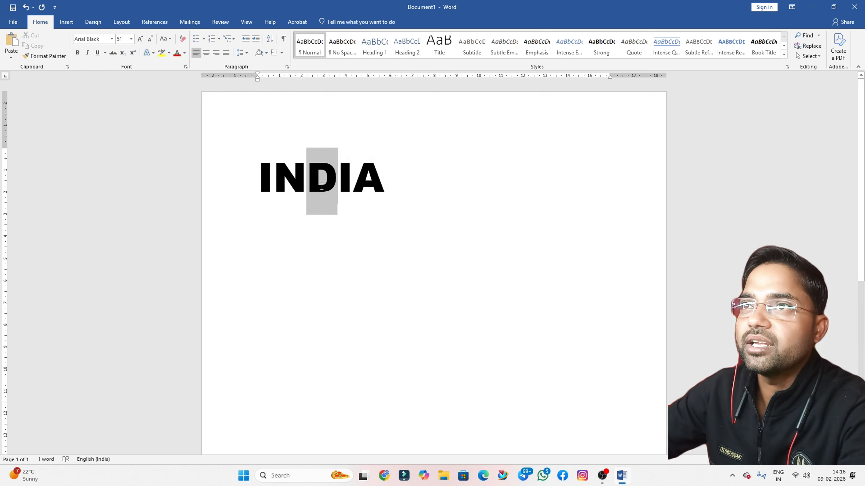
{"action": "left_click", "coordinate": [184, 52]}
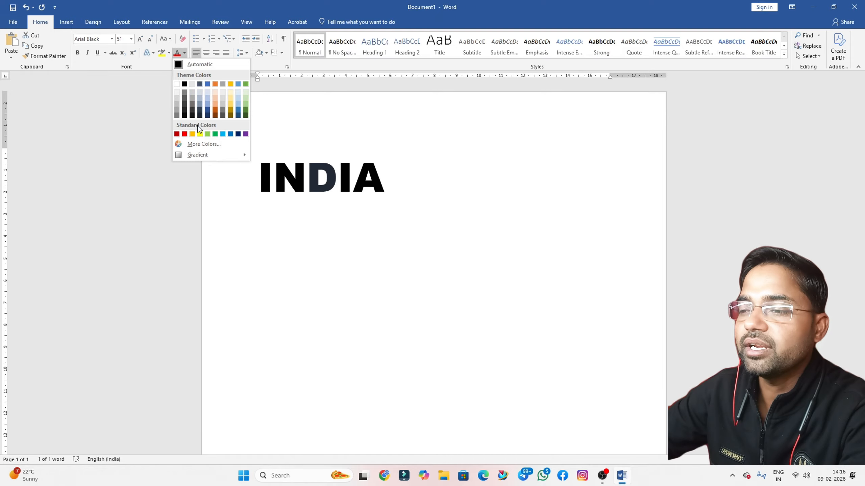
{"action": "left_click", "coordinate": [223, 135]}
{"action": "left_click", "coordinate": [388, 194]}
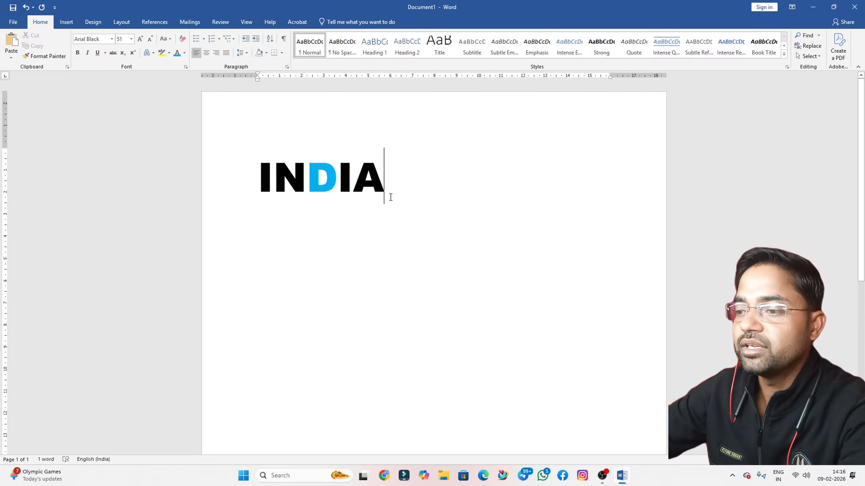
- Reset the font color of the whole word INDIA to Automatic
{"action": "left_click_drag", "start_coordinate": [390, 198], "coordinate": [235, 191]}
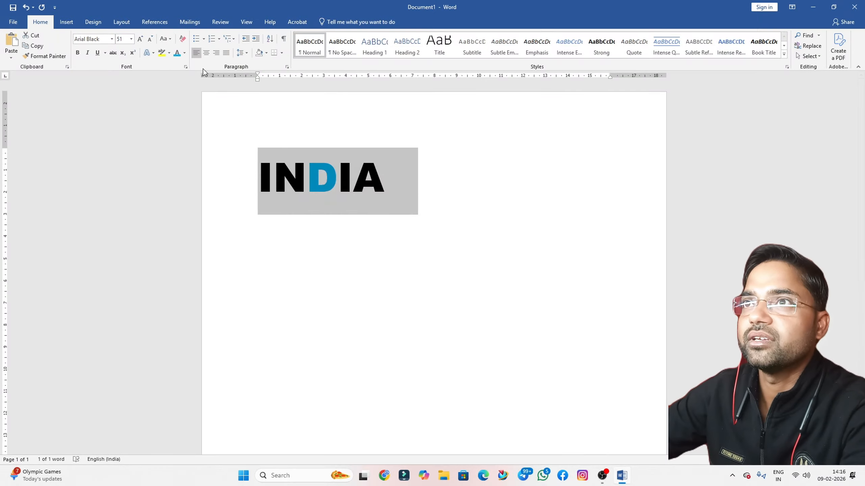
{"action": "left_click", "coordinate": [186, 55]}
{"action": "left_click", "coordinate": [186, 65]}
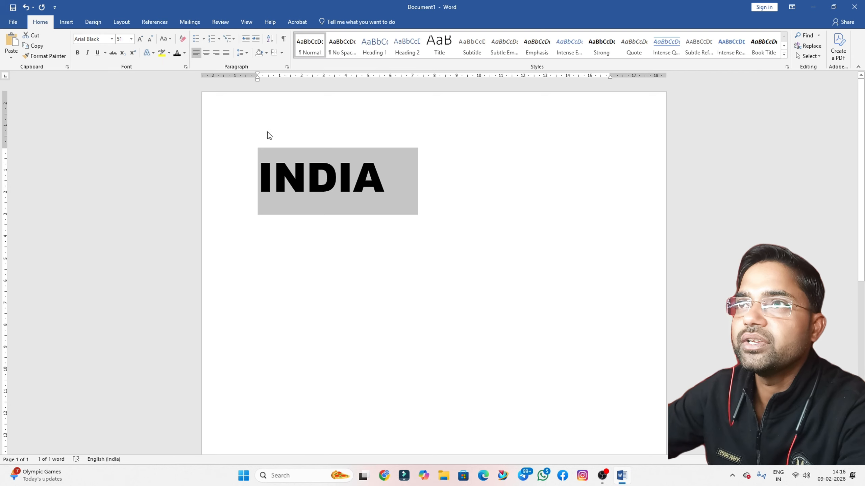
- Apply the first gradient variation to the font color of INDIA
{"action": "left_click", "coordinate": [184, 53]}
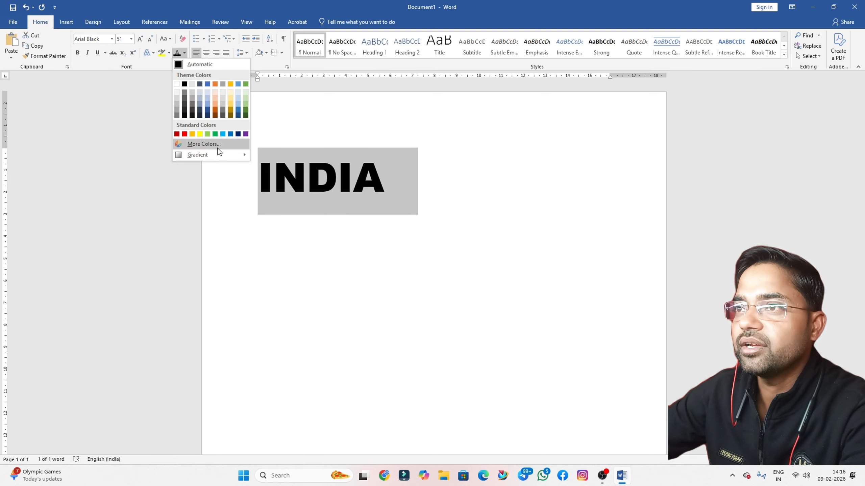
{"action": "mouse_move", "coordinate": [223, 153]}
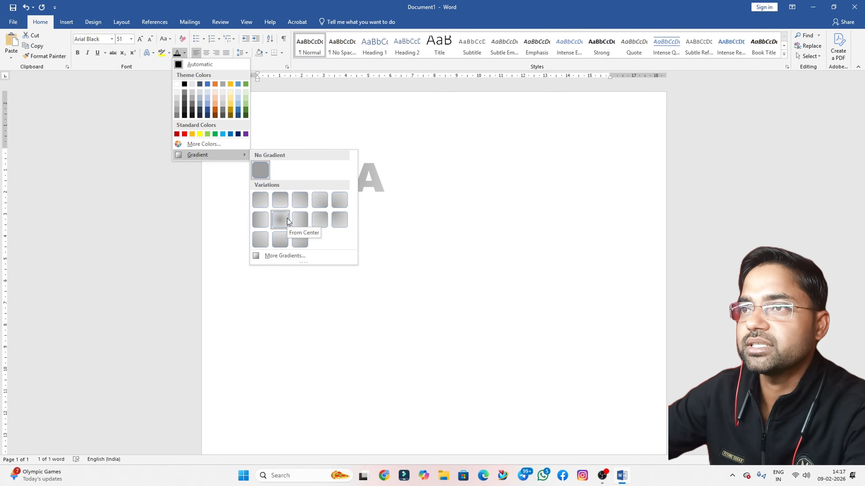
{"action": "left_click", "coordinate": [260, 200]}
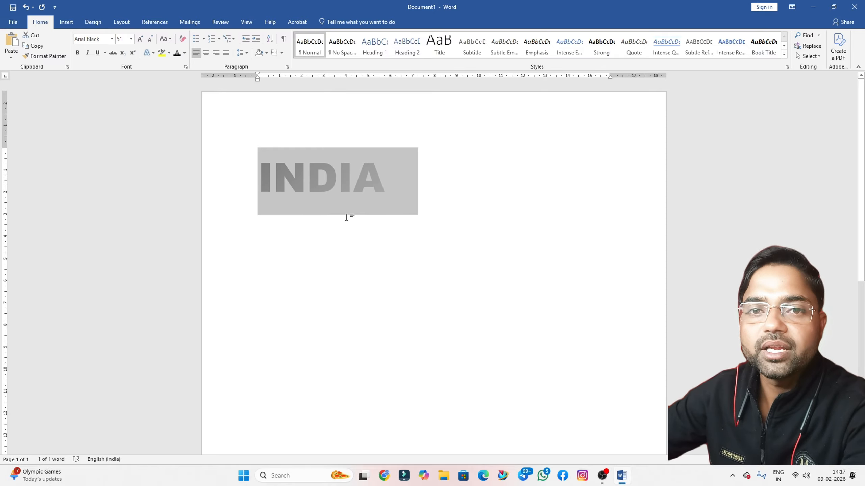
- Open the detailed gradient settings for INDIA, try a blue preset gradient and replace it with an orange preset
{"action": "left_click", "coordinate": [184, 53]}
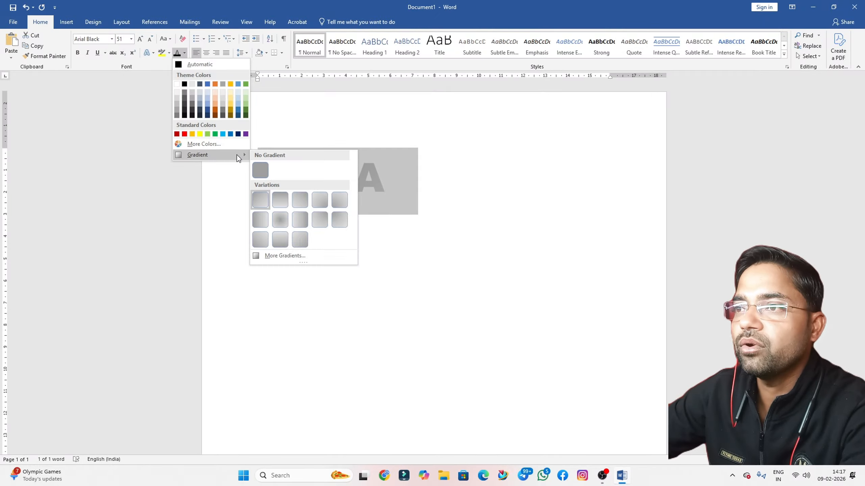
{"action": "left_click", "coordinate": [294, 256]}
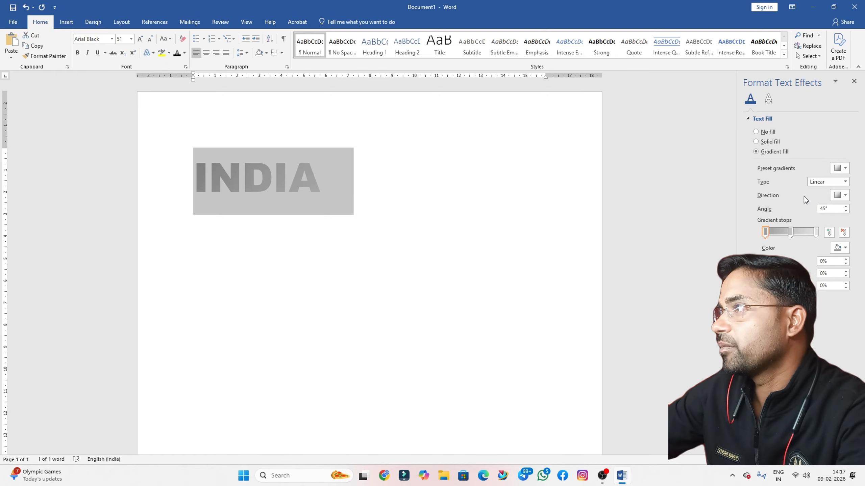
{"action": "left_click", "coordinate": [842, 170]}
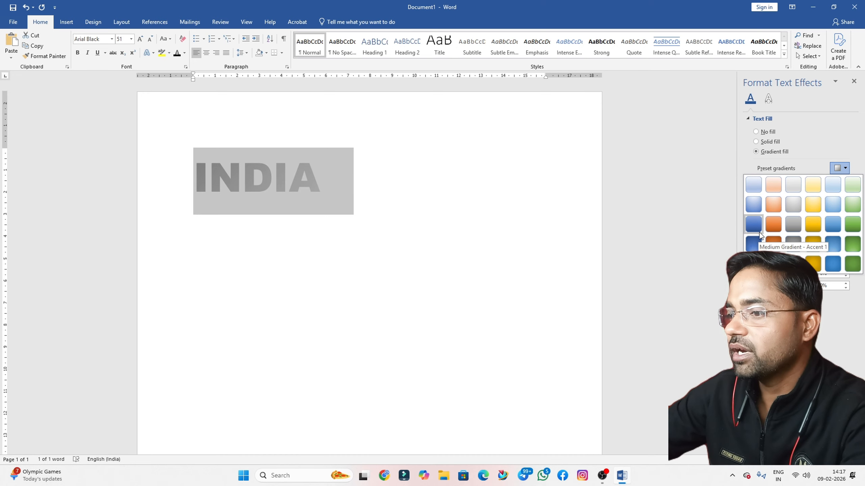
{"action": "left_click", "coordinate": [761, 204]}
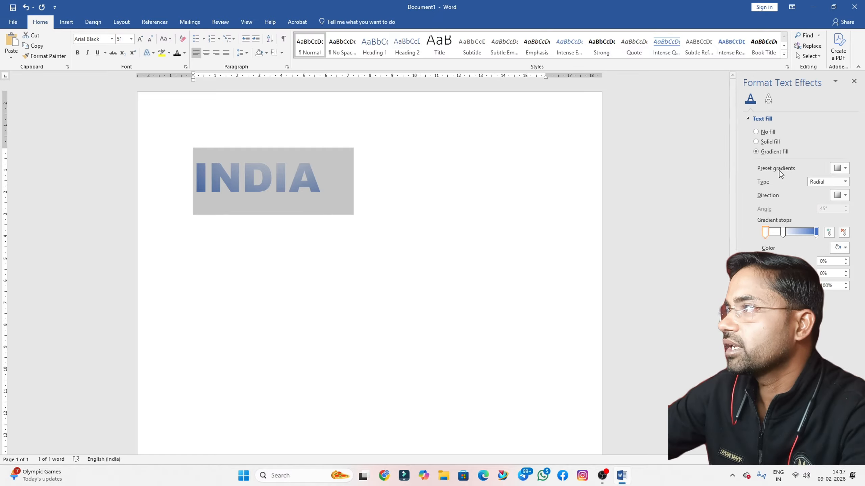
{"action": "left_click", "coordinate": [840, 168]}
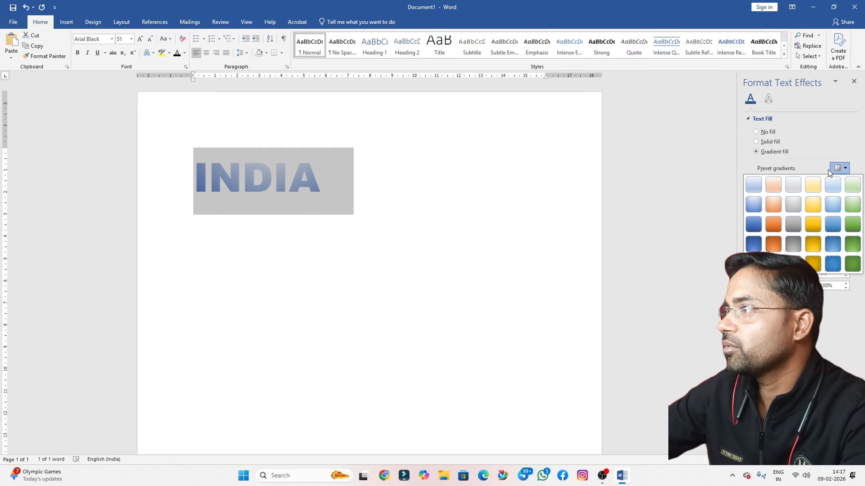
{"action": "left_click", "coordinate": [777, 243]}
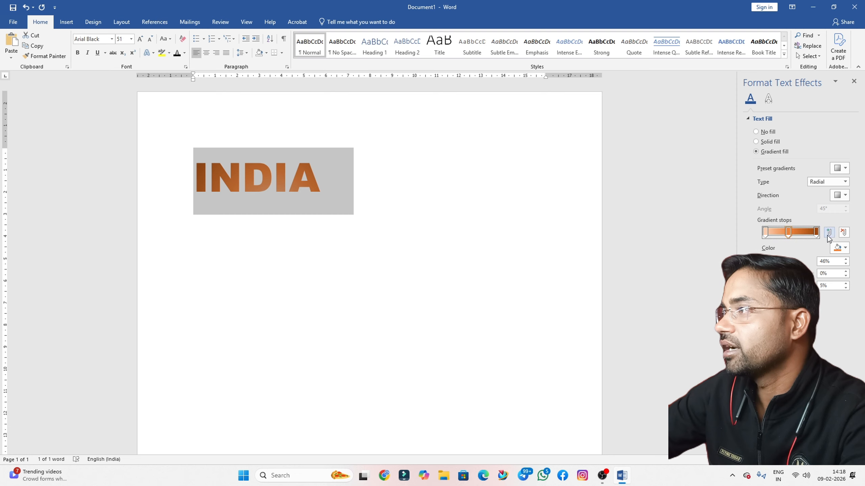
- Delete the gradient's middle stop, try a stop at 65% and 35%, and place a new stop about halfway along
{"action": "left_click", "coordinate": [843, 233]}
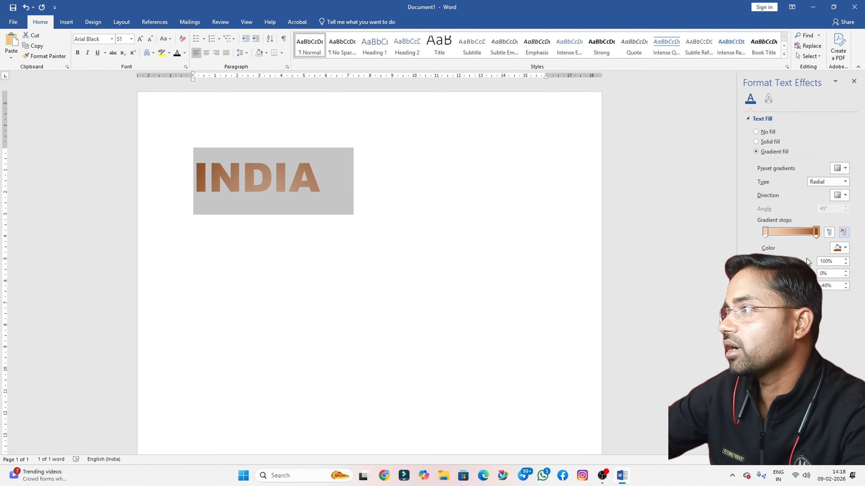
{"action": "left_click", "coordinate": [798, 232]}
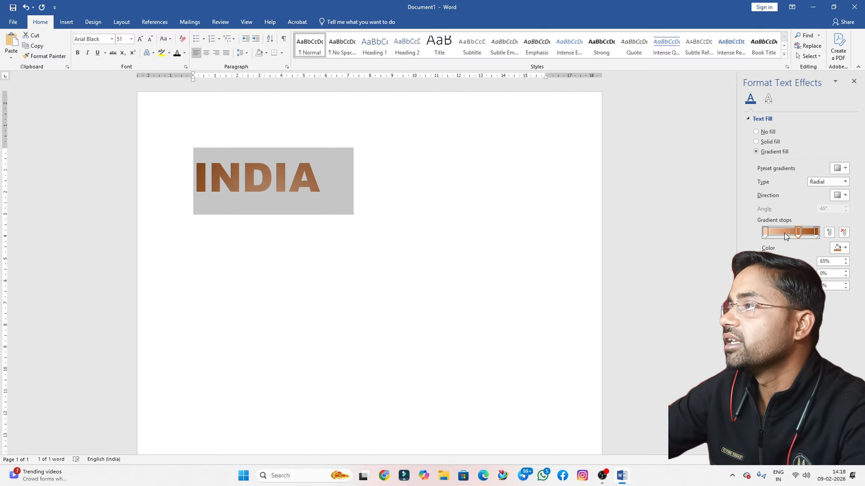
{"action": "left_click", "coordinate": [783, 233]}
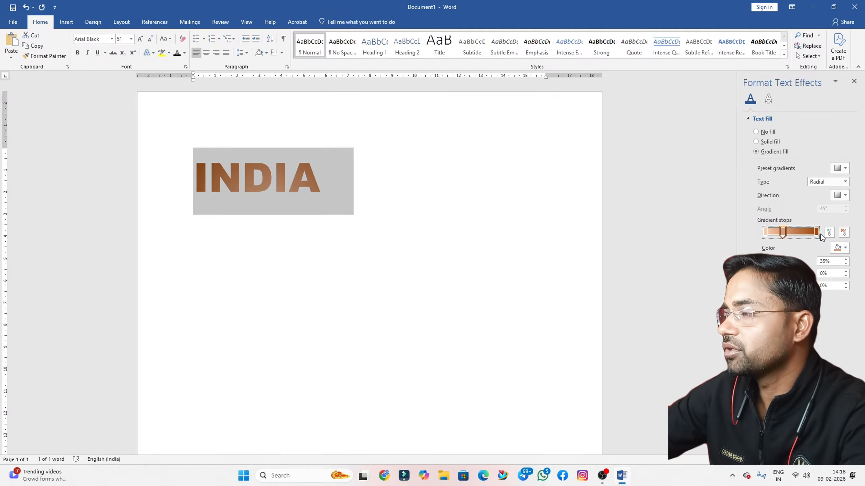
{"action": "left_click", "coordinate": [844, 233]}
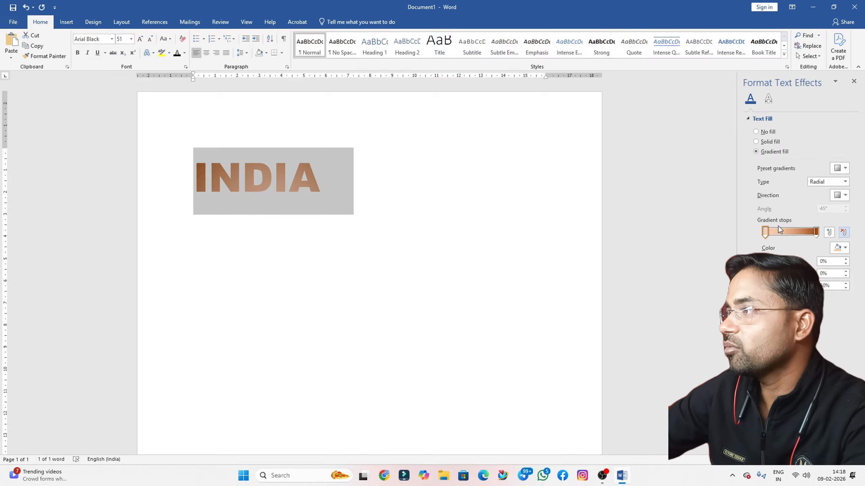
{"action": "left_click", "coordinate": [791, 232]}
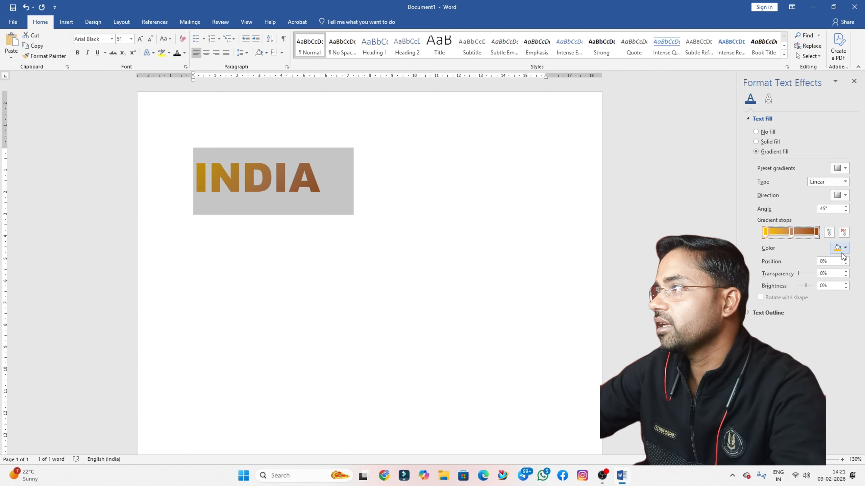
- Set the color of the first gradient stop to the standard orange
{"action": "left_click", "coordinate": [844, 253]}
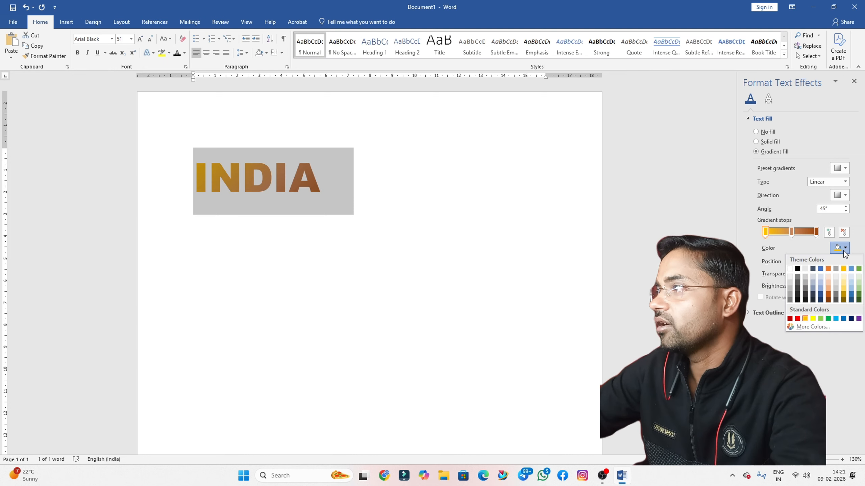
{"action": "left_click", "coordinate": [805, 319]}
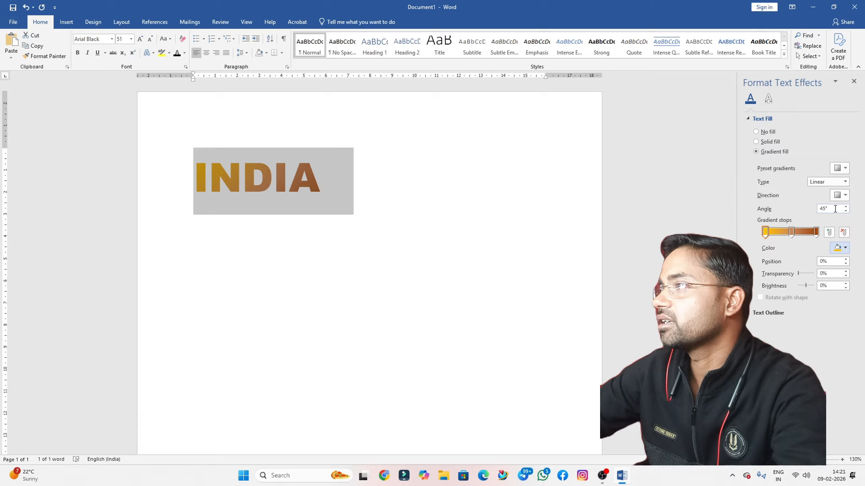
- Try a linear gradient angle of 0° and set the angle to 90°
{"action": "key", "text": "BackSpace"}
{"action": "key", "text": "BackSpace"}
{"action": "key", "text": "BackSpace"}
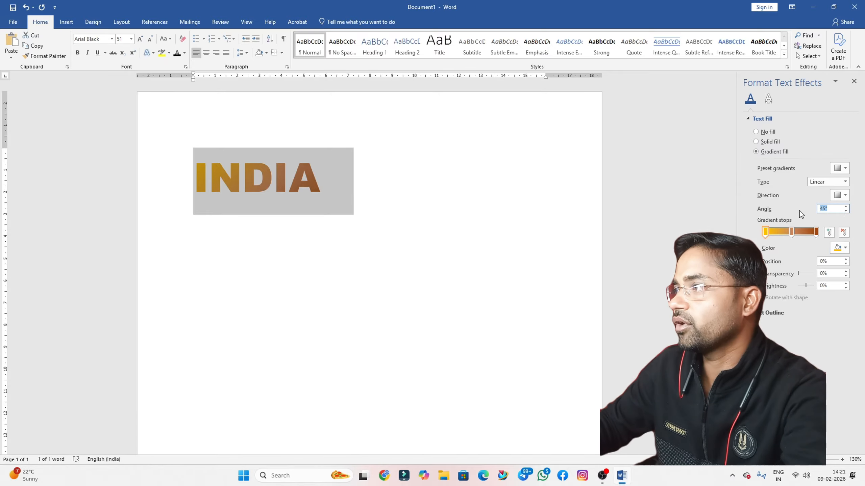
{"action": "type", "text": "0"}
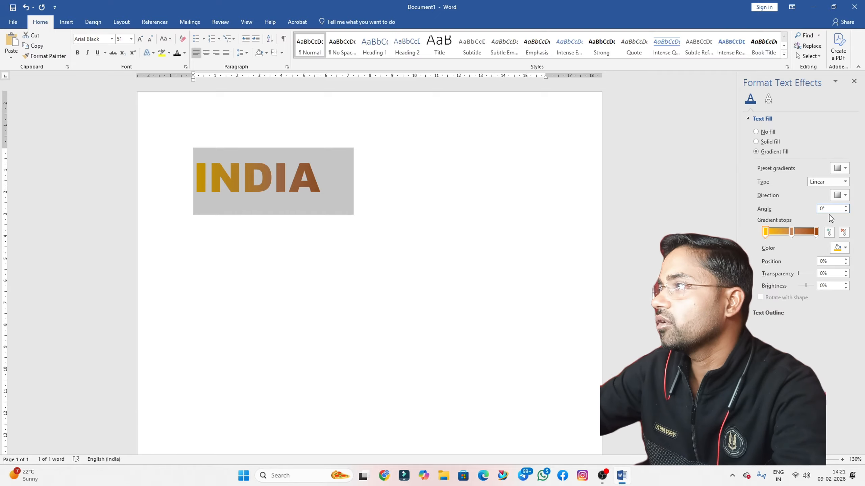
{"action": "type", "text": "9"}
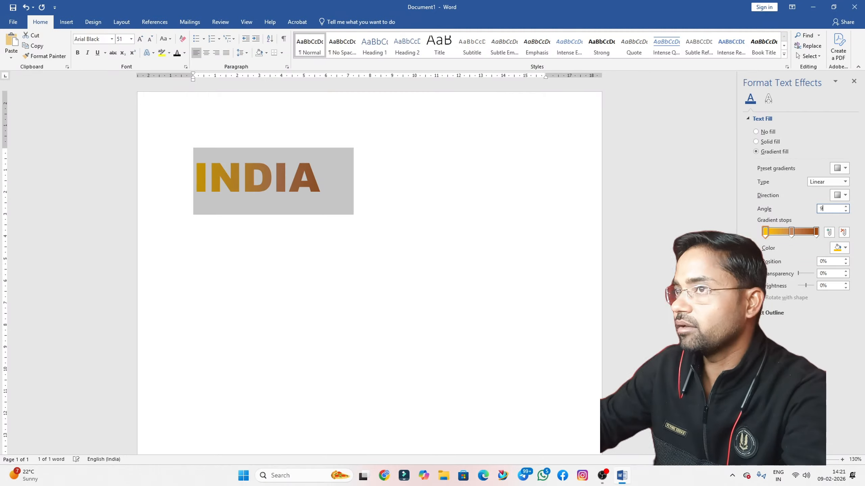
{"action": "type", "text": "0"}
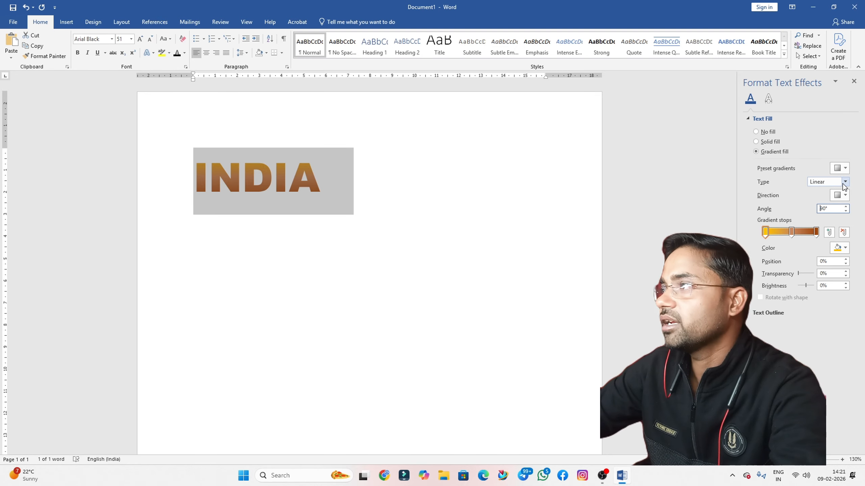
- Try the Radial gradient type on INDIA and look through the available gradient directions
{"action": "left_click", "coordinate": [845, 184]}
{"action": "left_click", "coordinate": [844, 184]}
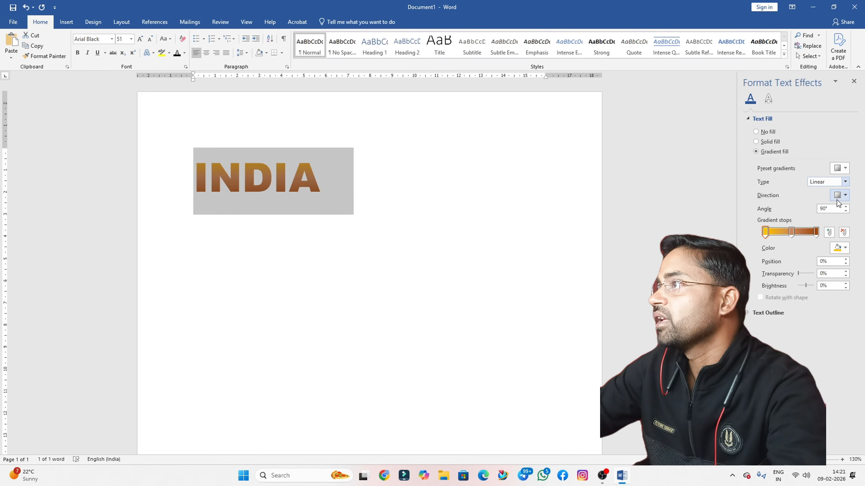
{"action": "left_click", "coordinate": [845, 199]}
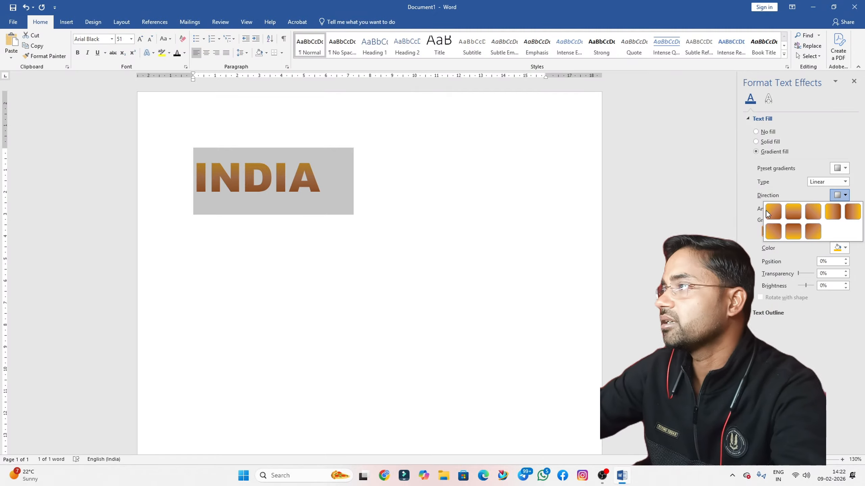
{"action": "left_click", "coordinate": [841, 181]}
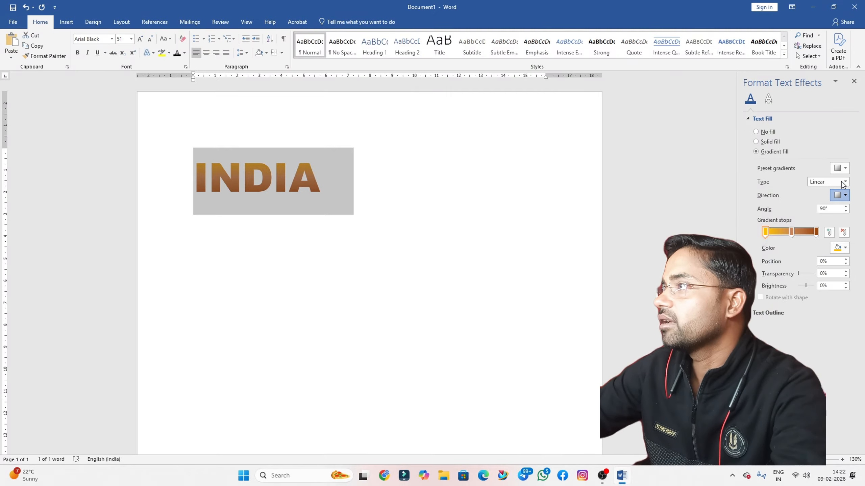
{"action": "left_click", "coordinate": [841, 181]}
{"action": "left_click", "coordinate": [825, 200]}
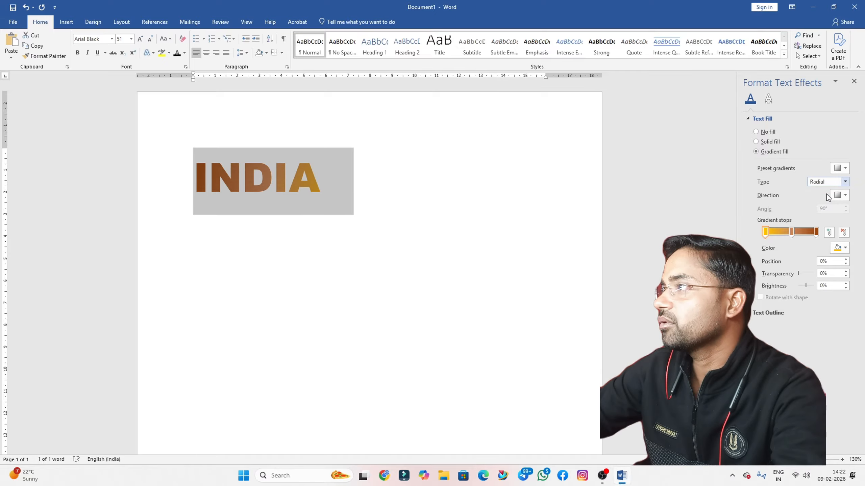
{"action": "left_click", "coordinate": [841, 194]}
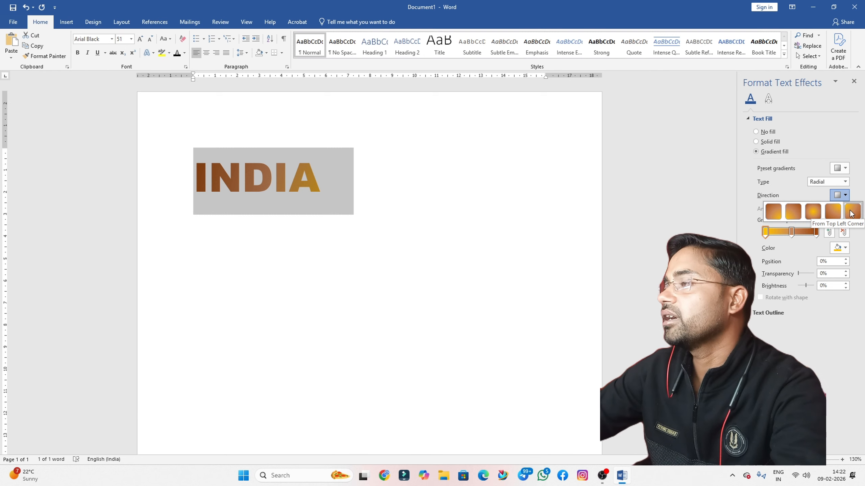
- Try the Rectangular and Path gradient types and move the first gradient stop to about 11%
{"action": "left_click", "coordinate": [847, 183]}
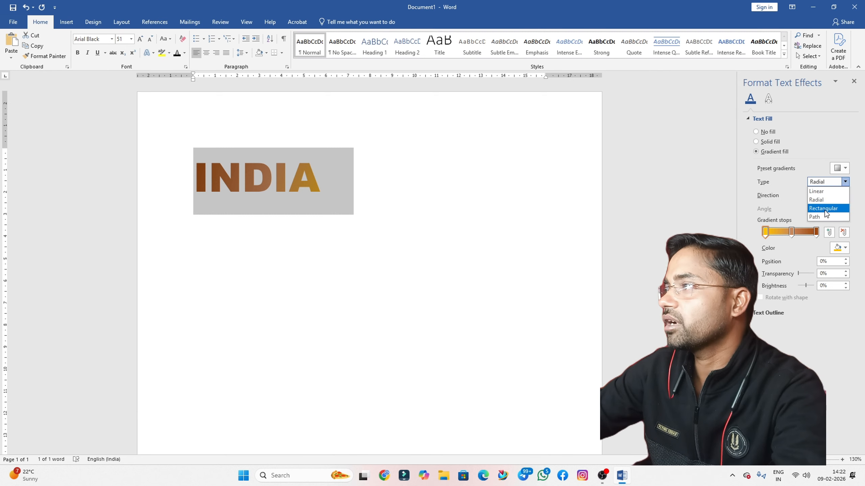
{"action": "left_click", "coordinate": [825, 209]}
{"action": "left_click", "coordinate": [848, 197]}
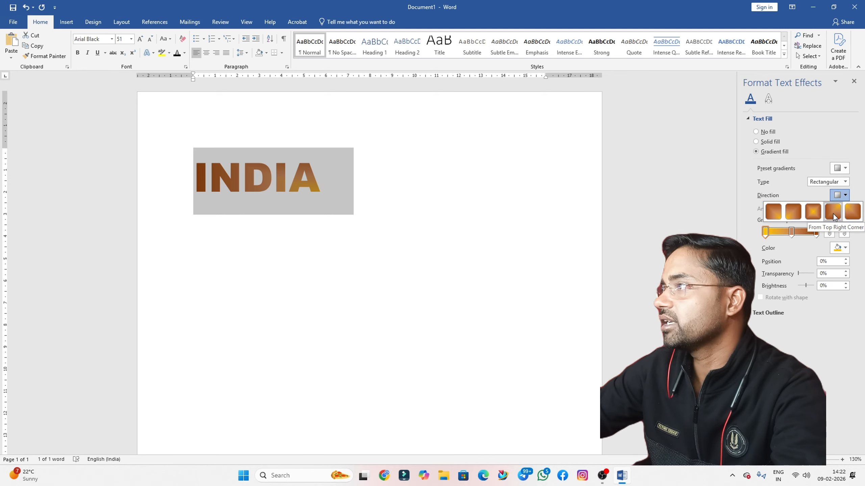
{"action": "left_click", "coordinate": [845, 182]}
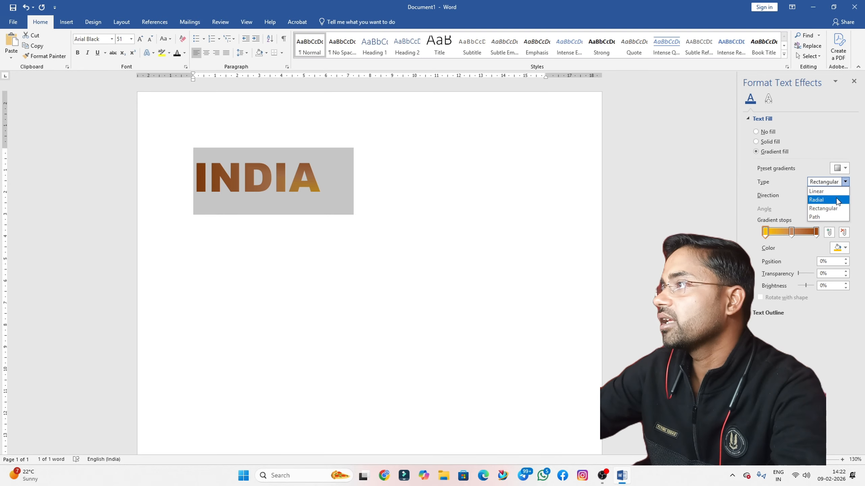
{"action": "left_click", "coordinate": [822, 218]}
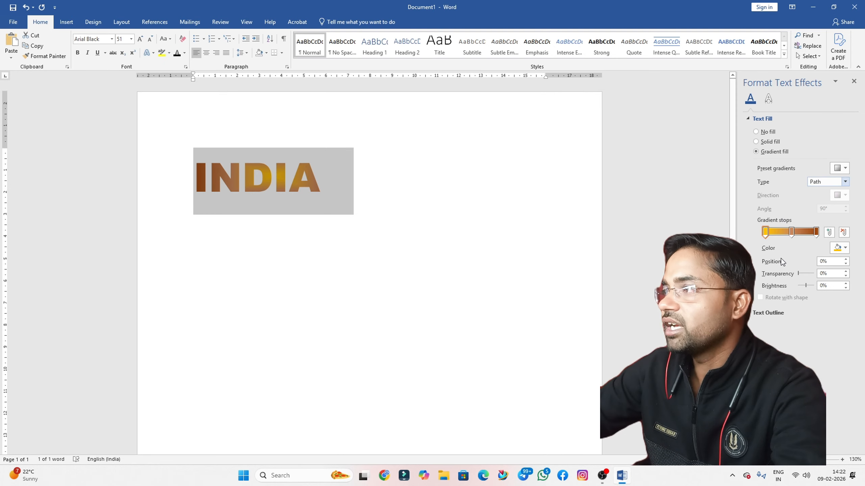
{"action": "left_click_drag", "start_coordinate": [766, 232], "coordinate": [771, 233]}
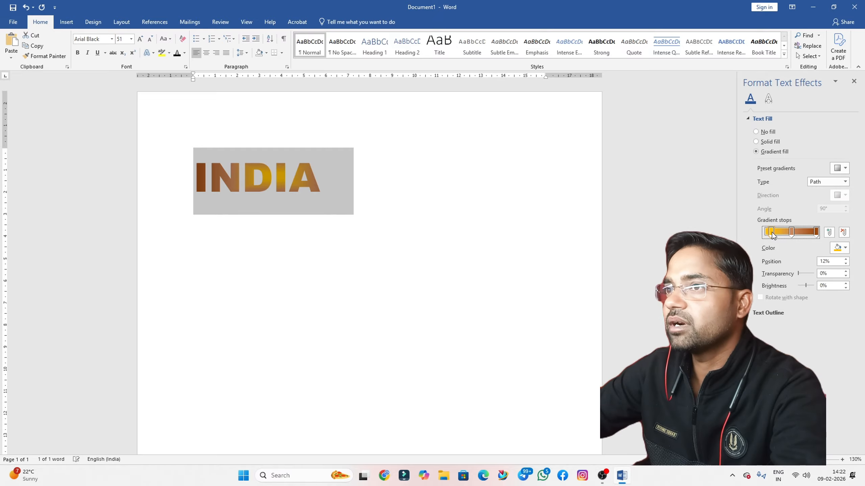
- Return the gradient to Linear with a 90° angle and move the first stop back to 0%
{"action": "left_click", "coordinate": [845, 182]}
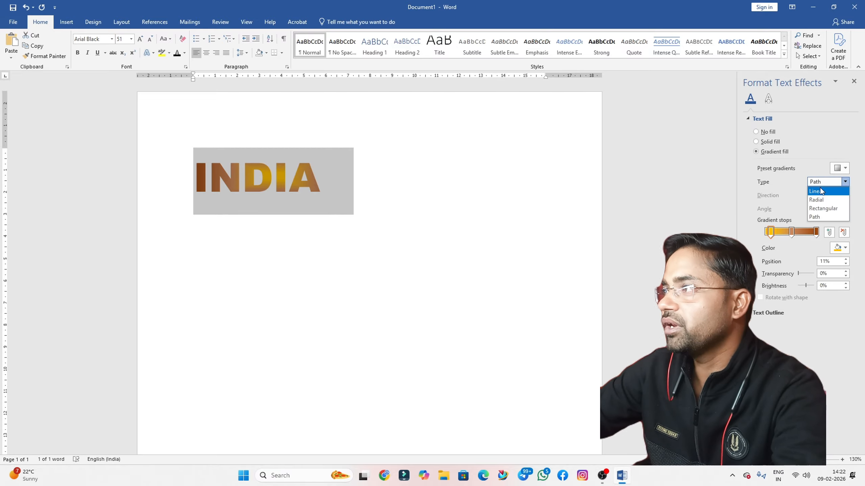
{"action": "left_click", "coordinate": [816, 189]}
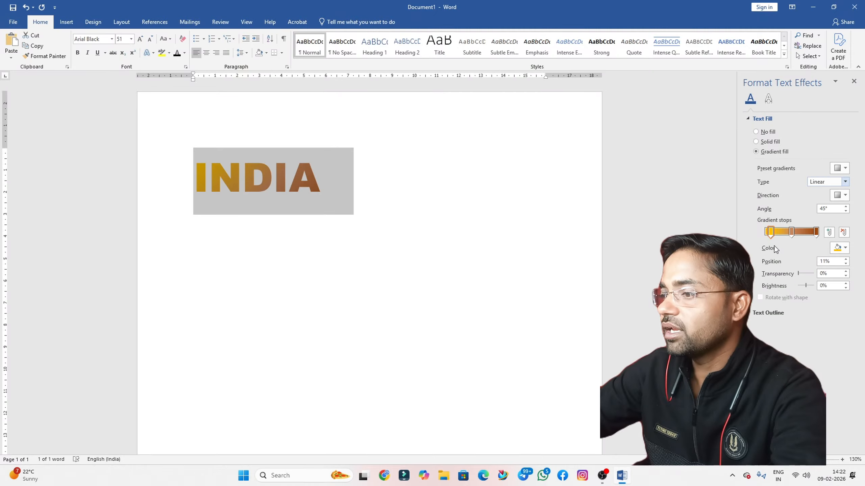
{"action": "left_click", "coordinate": [772, 234]}
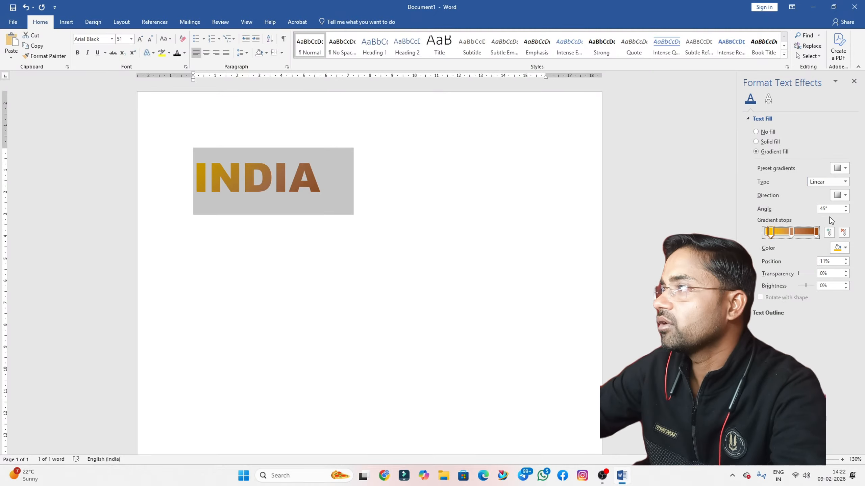
{"action": "left_click_drag", "start_coordinate": [831, 209], "coordinate": [763, 219]}
{"action": "type", "text": "90"}
{"action": "key", "text": "Return"}
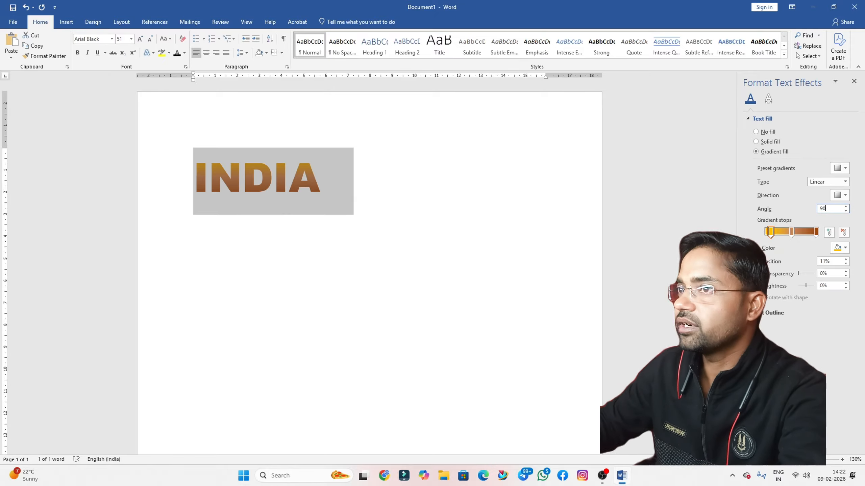
{"action": "left_click_drag", "start_coordinate": [771, 232], "coordinate": [751, 238]}
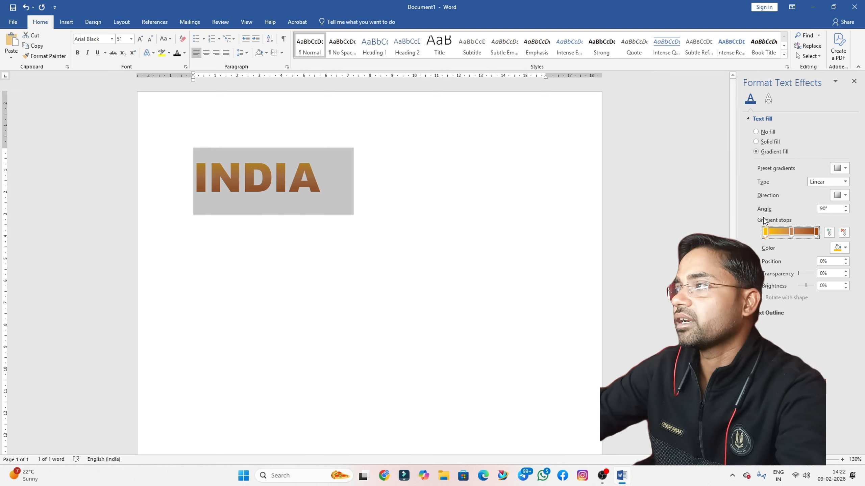
- Set the middle gradient stop's color to white and the last stop's color to the standard green
{"action": "left_click", "coordinate": [792, 231]}
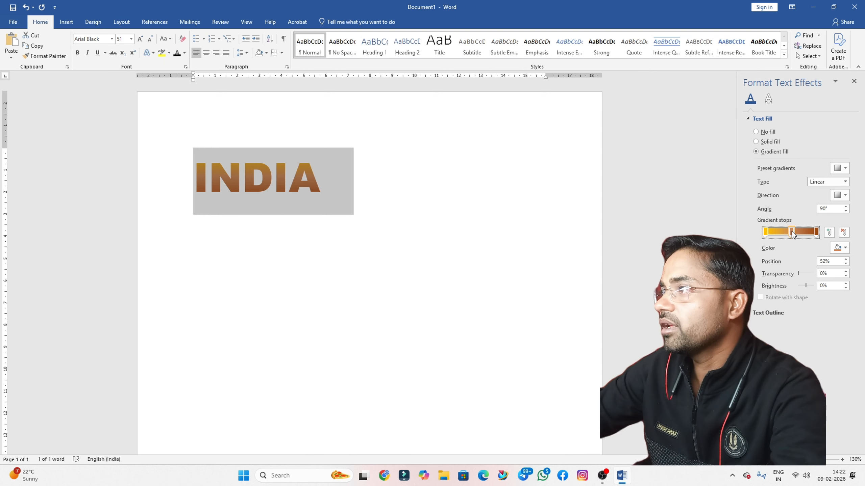
{"action": "left_click", "coordinate": [846, 248]}
{"action": "left_click", "coordinate": [790, 269]}
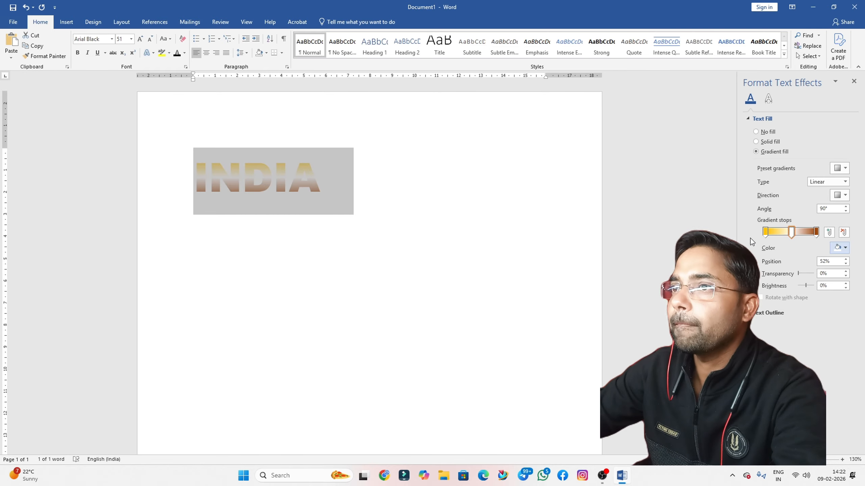
{"action": "left_click", "coordinate": [816, 231]}
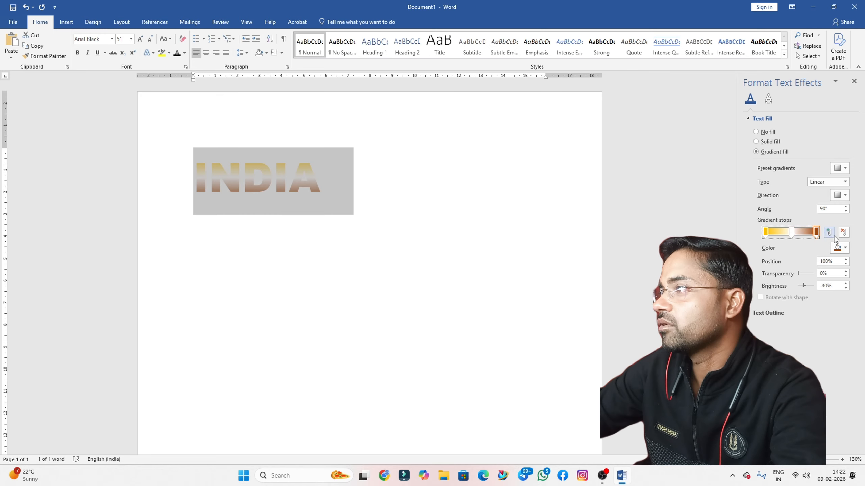
{"action": "left_click", "coordinate": [841, 248]}
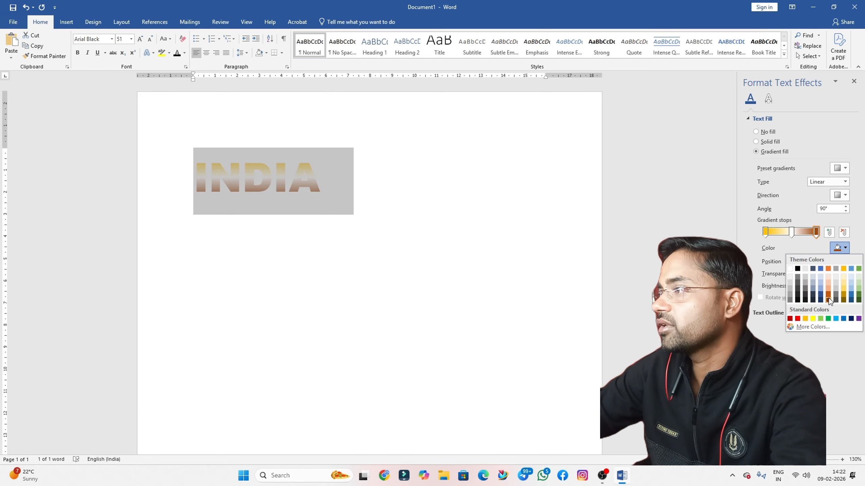
{"action": "left_click", "coordinate": [829, 320]}
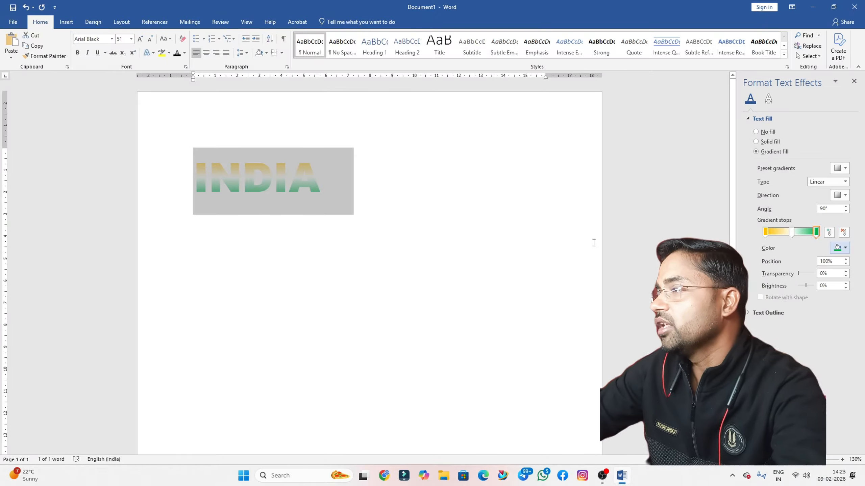
- Shift the white middle stop toward the orange end and add another white stop at 64%
{"action": "left_click_drag", "start_coordinate": [791, 232], "coordinate": [782, 233]}
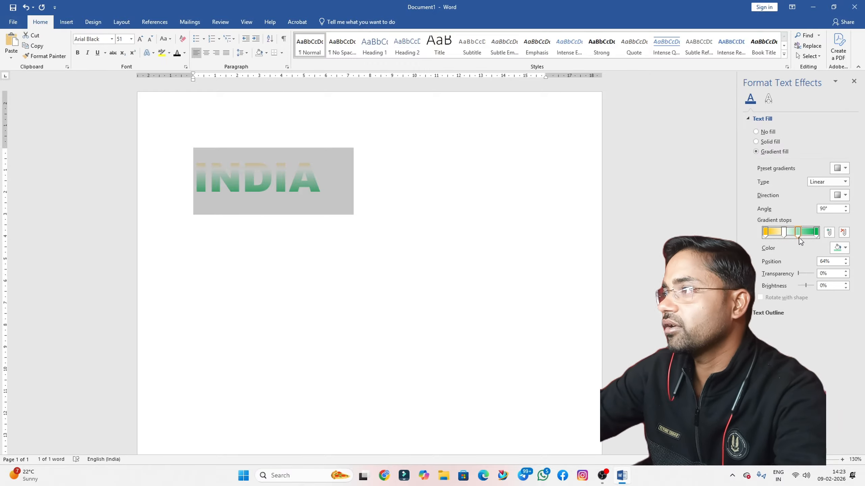
{"action": "left_click", "coordinate": [842, 250]}
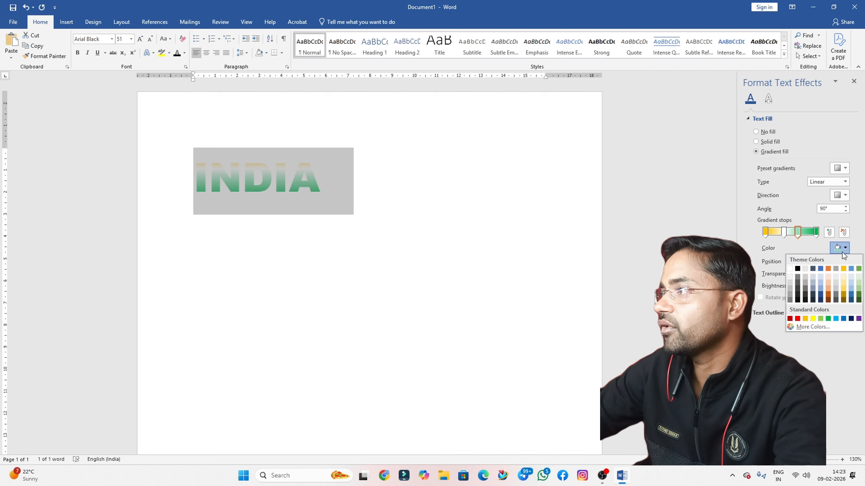
{"action": "left_click", "coordinate": [789, 269]}
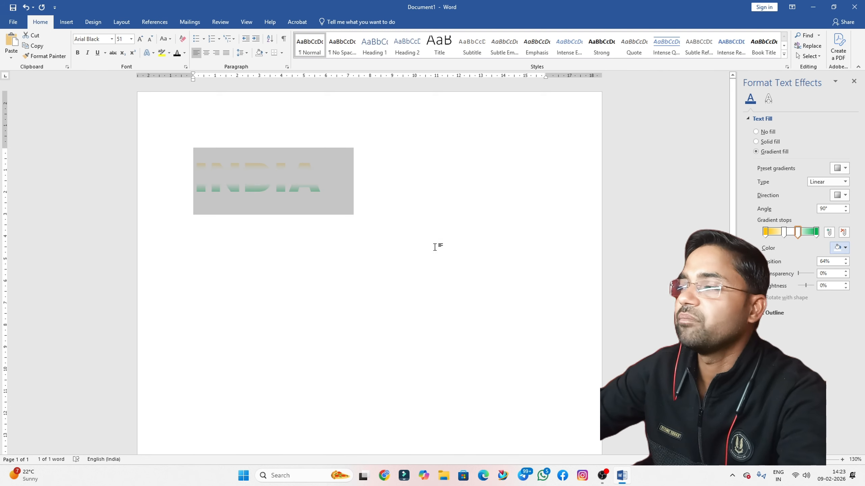
- Bring the two white gradient stops closer together, at about 47% and 59%
{"action": "left_click_drag", "start_coordinate": [785, 233], "coordinate": [795, 234]}
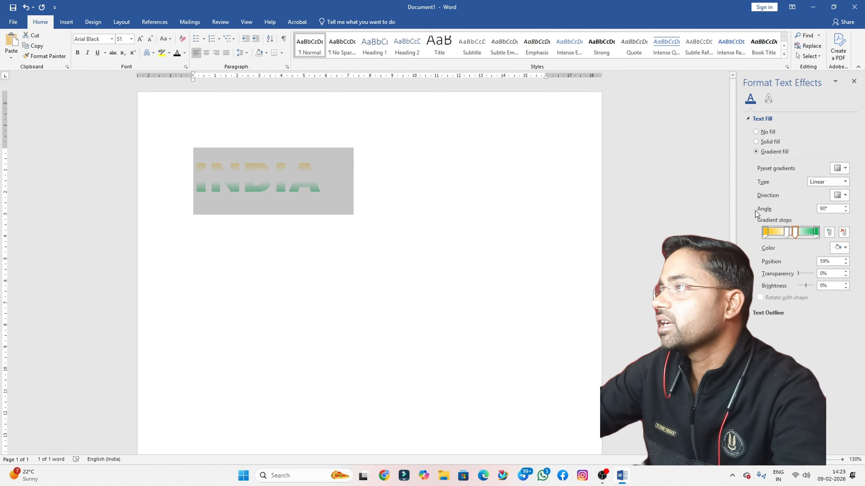
{"action": "left_click", "coordinate": [788, 234]}
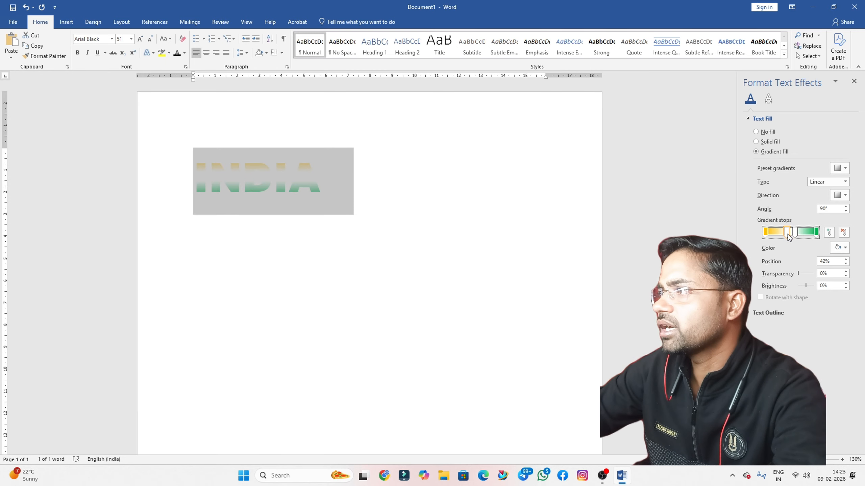
{"action": "left_click_drag", "start_coordinate": [789, 234], "coordinate": [790, 234]}
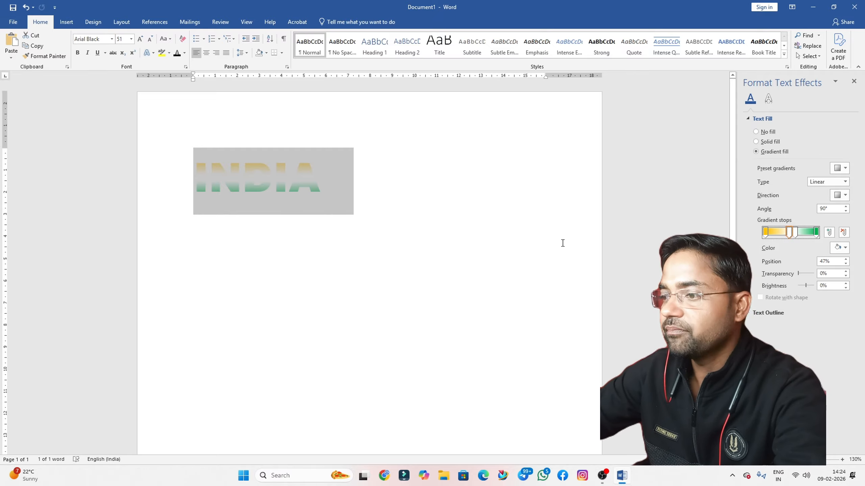
- Apply the gradient direction running from orange at the top down to green, and move the second white stop to 58%
{"action": "left_click", "coordinate": [845, 195]}
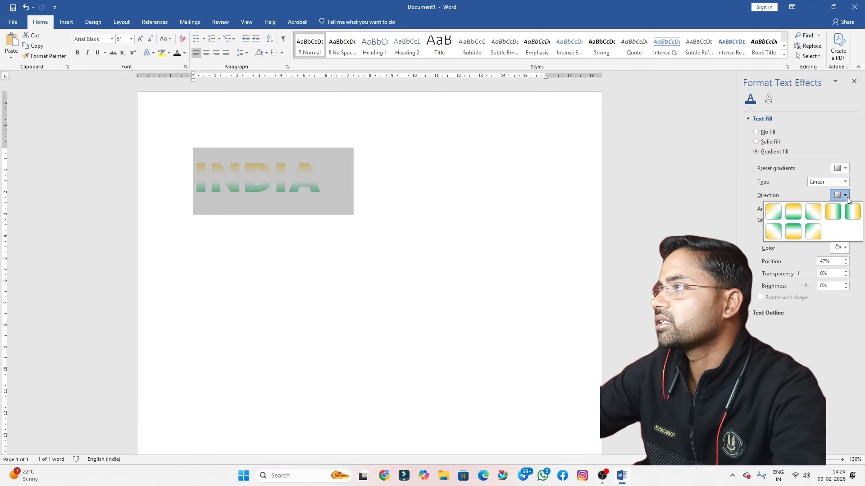
{"action": "left_click", "coordinate": [792, 214]}
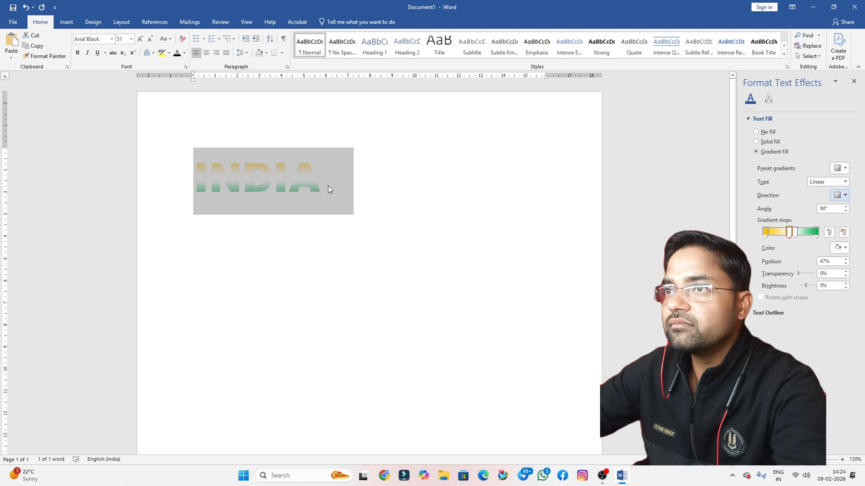
{"action": "left_click", "coordinate": [793, 232]}
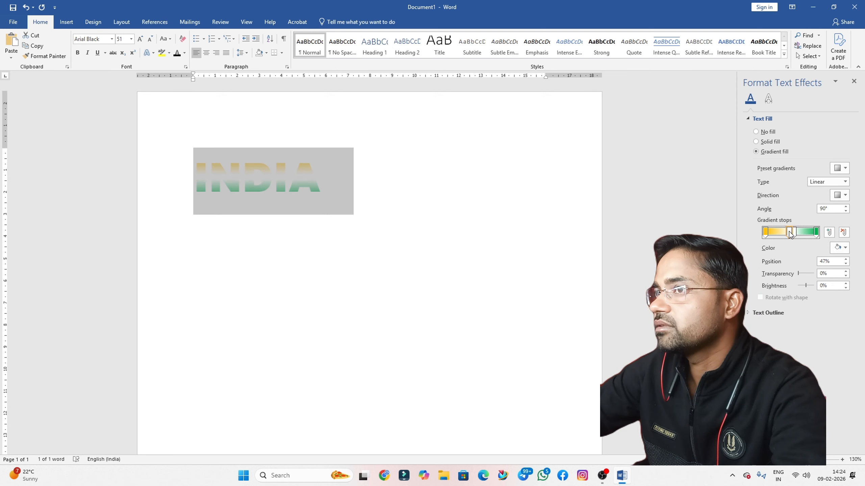
{"action": "left_click_drag", "start_coordinate": [793, 233], "coordinate": [794, 233]}
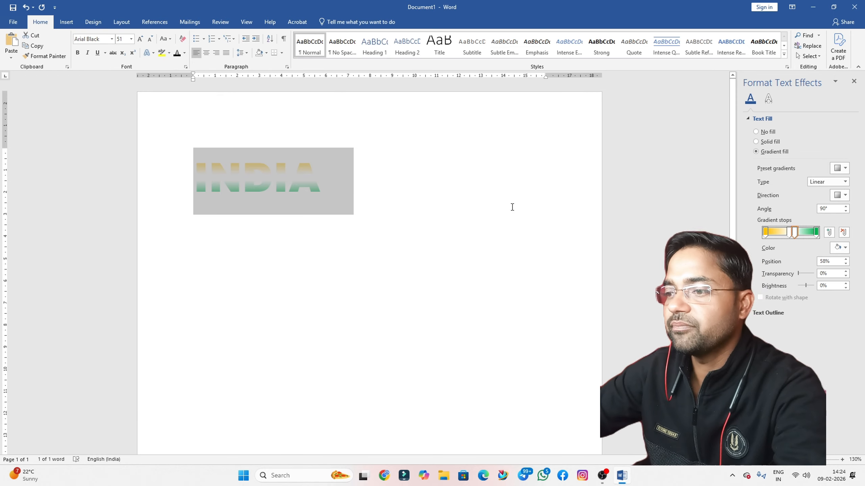
{"action": "left_click", "coordinate": [376, 195]}
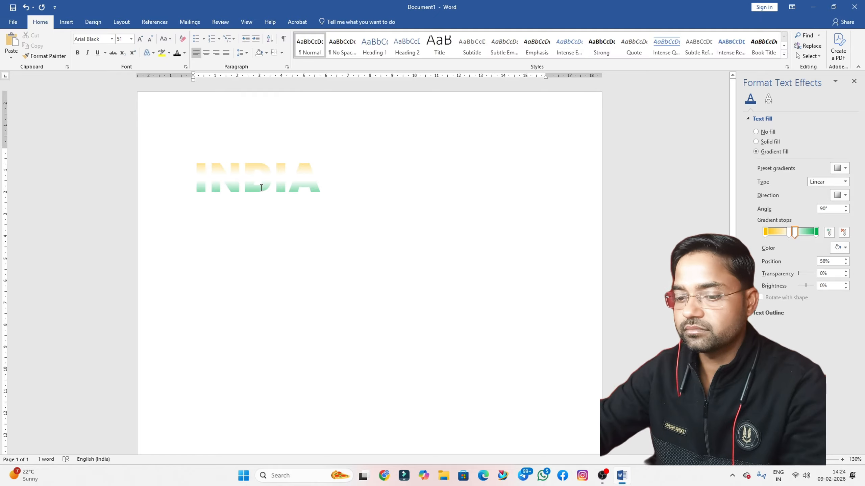
- Enlarge the word INDIA to font size 81 and deselect it
{"action": "triple_click", "coordinate": [261, 189]}
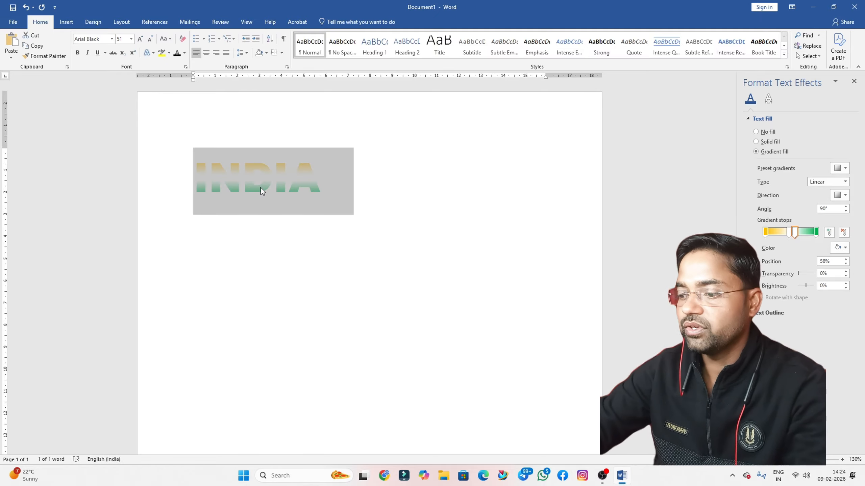
{"action": "key", "text": "ctrl+bracketright"}
{"action": "key", "text": "ctrl+bracketright"}
{"action": "key", "text": "ctrl+bracketright"}
{"action": "key", "text": "ctrl+bracketright"}
{"action": "key", "text": "ctrl+bracketright"}
{"action": "key", "text": "ctrl+bracketright"}
{"action": "key", "text": "ctrl+bracketright"}
{"action": "key", "text": "ctrl+bracketright"}
{"action": "key", "text": "ctrl+bracketright"}
{"action": "key", "text": "ctrl+bracketright"}
{"action": "key", "text": "ctrl+bracketright"}
{"action": "key", "text": "ctrl+bracketright"}
{"action": "key", "text": "ctrl+bracketright"}
{"action": "key", "text": "ctrl+bracketright"}
{"action": "key", "text": "ctrl+bracketright"}
{"action": "key", "text": "ctrl+bracketright"}
{"action": "key", "text": "ctrl+bracketright"}
{"action": "key", "text": "ctrl+bracketright"}
{"action": "key", "text": "ctrl+bracketright"}
{"action": "key", "text": "ctrl+bracketright"}
{"action": "key", "text": "ctrl+bracketright"}
{"action": "key", "text": "ctrl+bracketright"}
{"action": "key", "text": "ctrl+bracketright"}
{"action": "key", "text": "ctrl+bracketright"}
{"action": "key", "text": "ctrl+bracketright"}
{"action": "key", "text": "ctrl+bracketright"}
{"action": "key", "text": "ctrl+bracketright"}
{"action": "key", "text": "ctrl+bracketright"}
{"action": "key", "text": "ctrl+bracketright"}
{"action": "key", "text": "ctrl+bracketright"}
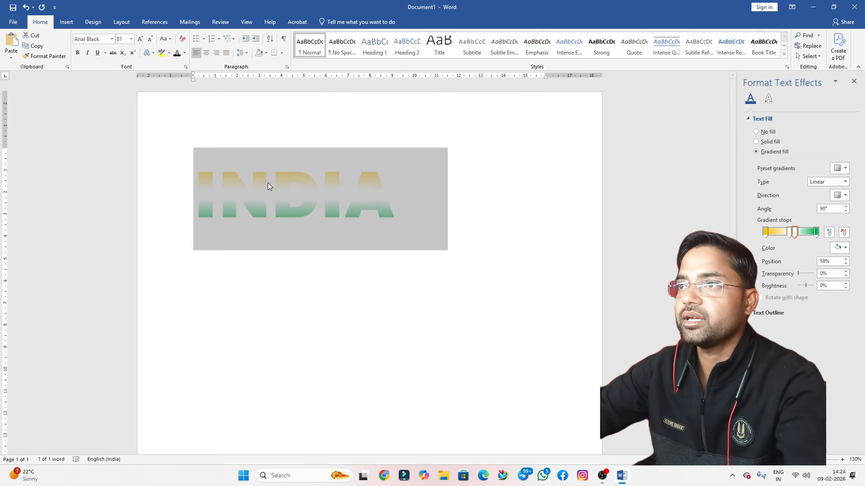
{"action": "left_click", "coordinate": [450, 206]}
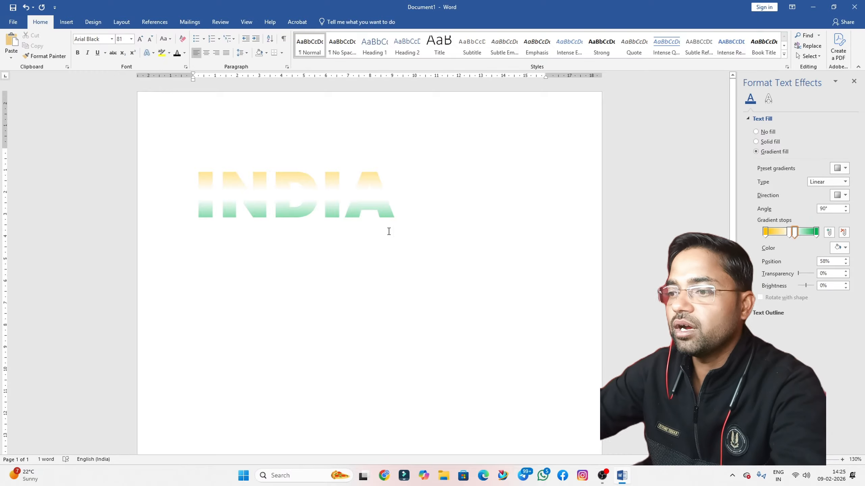
{"action": "left_click", "coordinate": [336, 208]}
{"action": "left_click", "coordinate": [408, 223]}
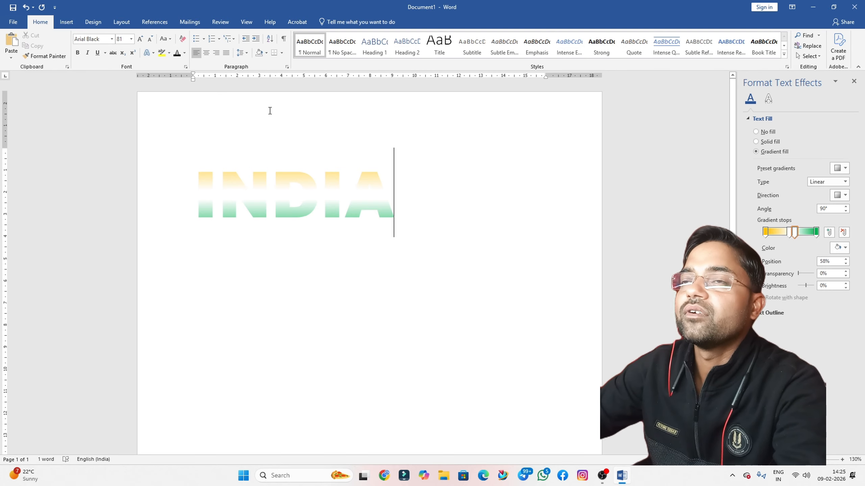
- Shade the INDIA paragraph's background black
{"action": "left_click", "coordinate": [265, 53]}
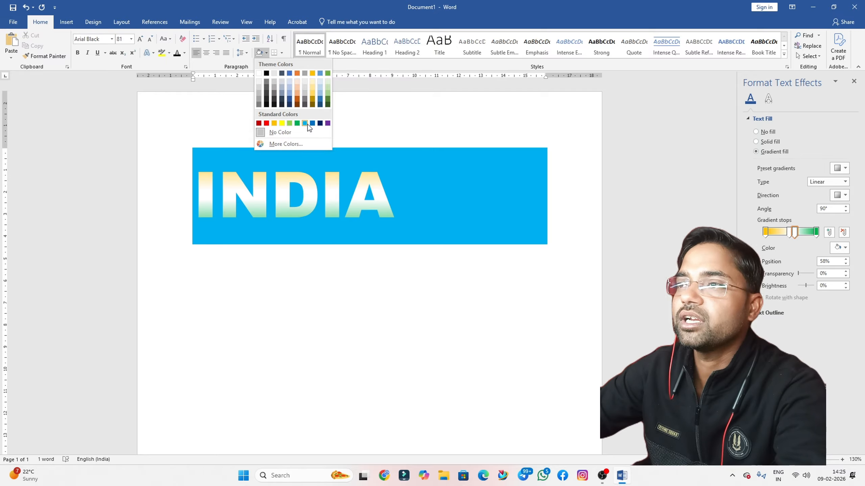
{"action": "left_click", "coordinate": [267, 73]}
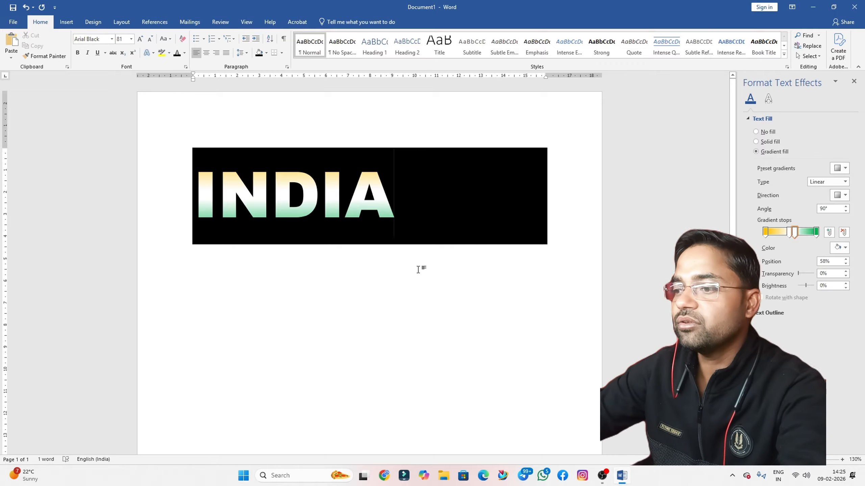
- Move the orange gradient stop of the word INDIA inward to 36% and the green stop to about 71%
{"action": "left_click_drag", "start_coordinate": [395, 204], "coordinate": [173, 206]}
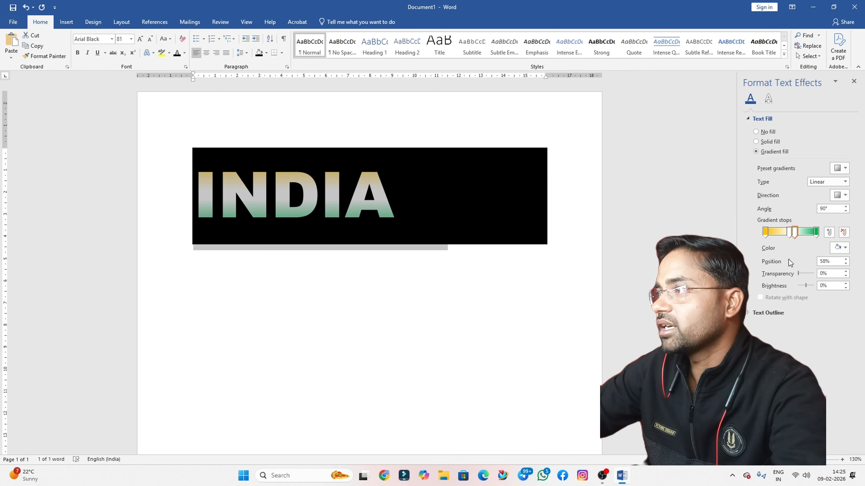
{"action": "left_click_drag", "start_coordinate": [772, 236], "coordinate": [785, 235]}
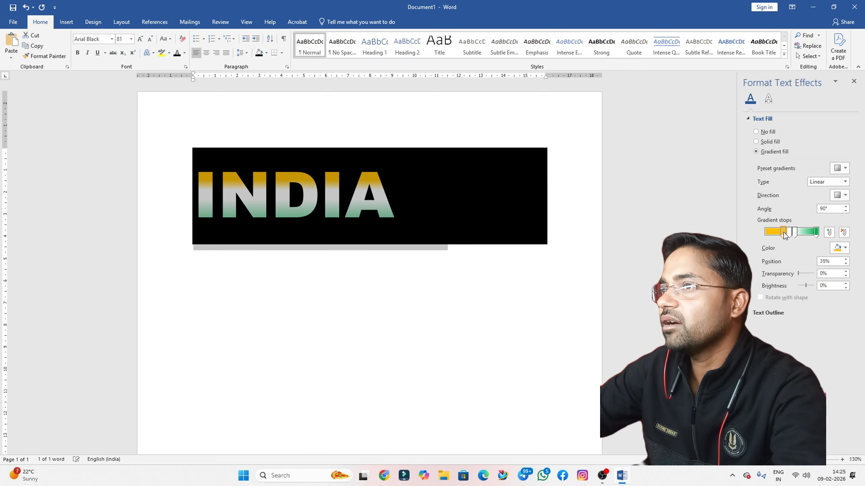
{"action": "left_click", "coordinate": [809, 233]}
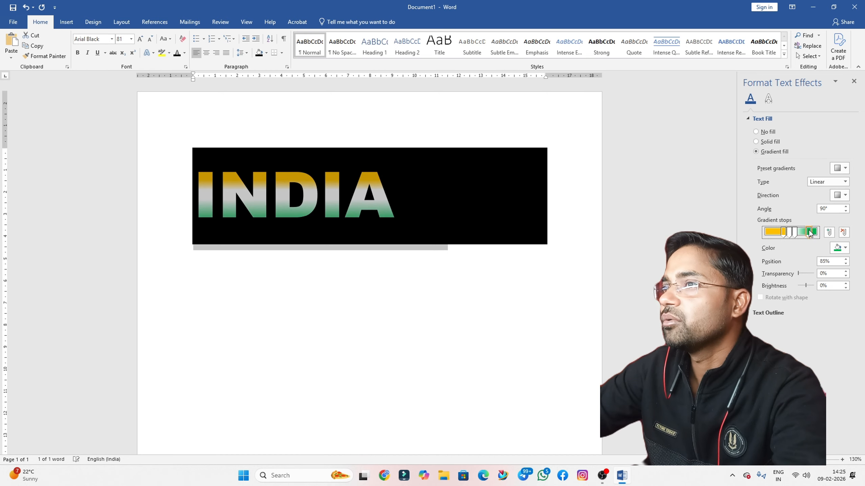
{"action": "left_click_drag", "start_coordinate": [809, 233], "coordinate": [801, 233]}
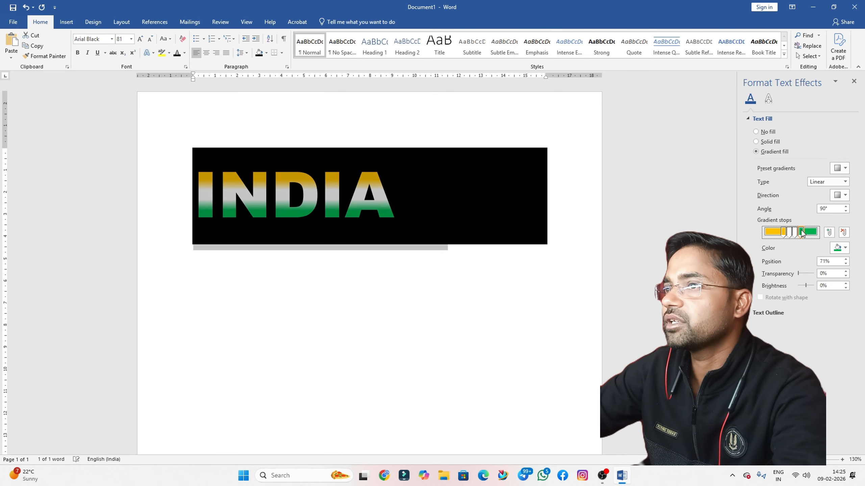
{"action": "left_click", "coordinate": [784, 233]}
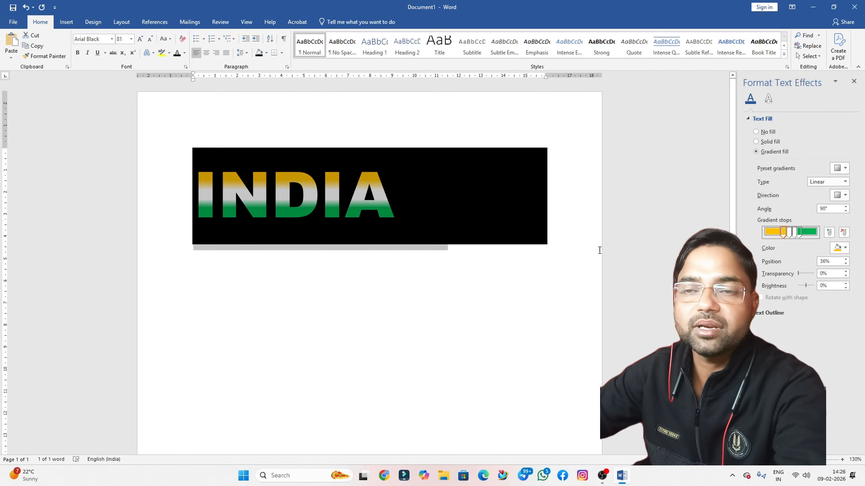
{"action": "left_click", "coordinate": [533, 279]}
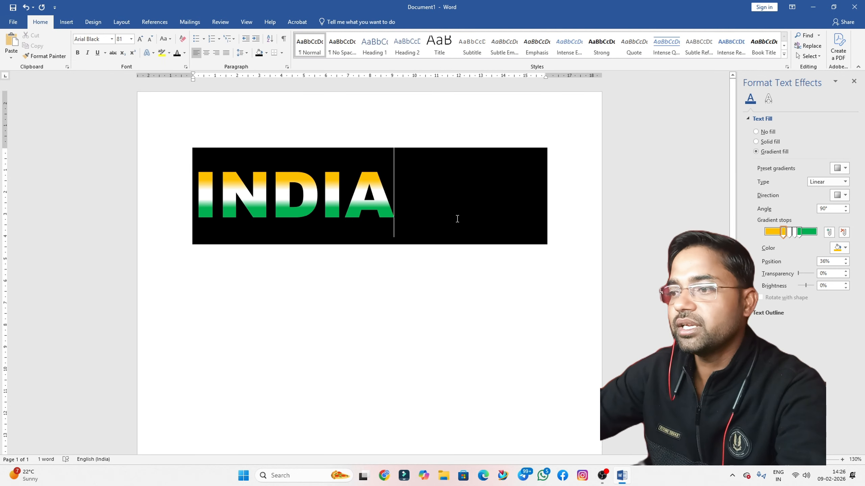
- Try diagonal and sideways gradient directions on INDIA, including 135° and 180°, and return to Linear Down
{"action": "left_click_drag", "start_coordinate": [349, 201], "coordinate": [172, 208]}
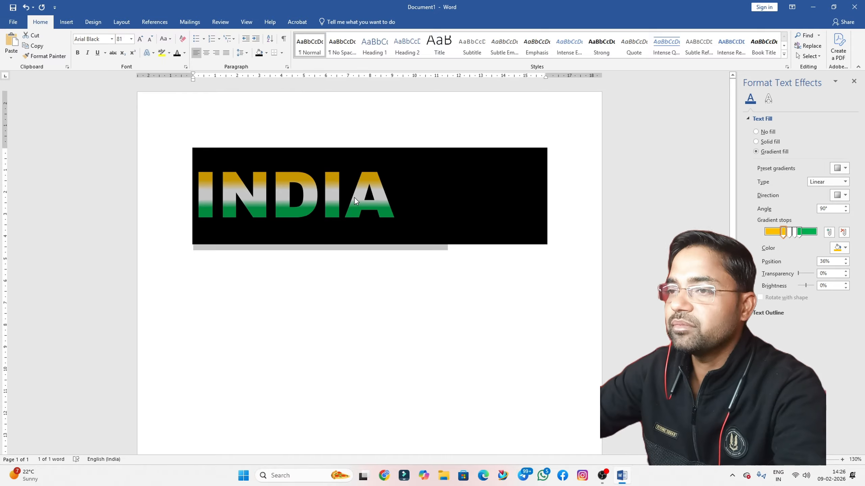
{"action": "left_click", "coordinate": [846, 196]}
{"action": "left_click", "coordinate": [814, 212]}
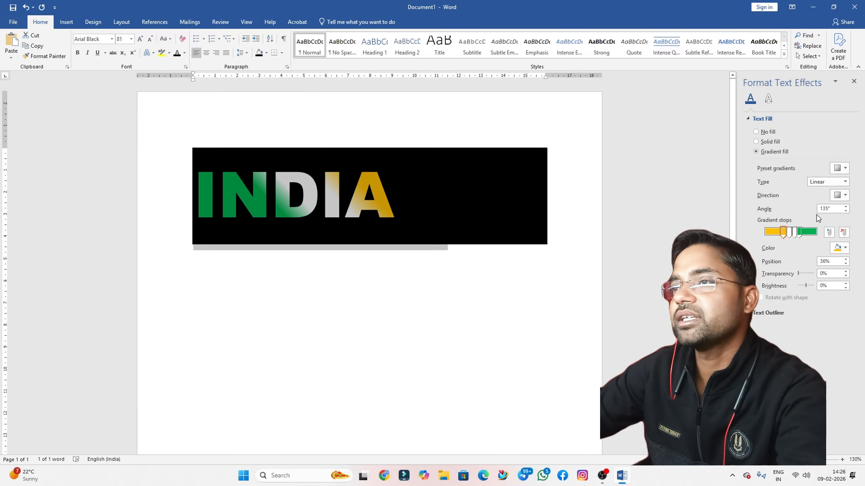
{"action": "left_click", "coordinate": [845, 195]}
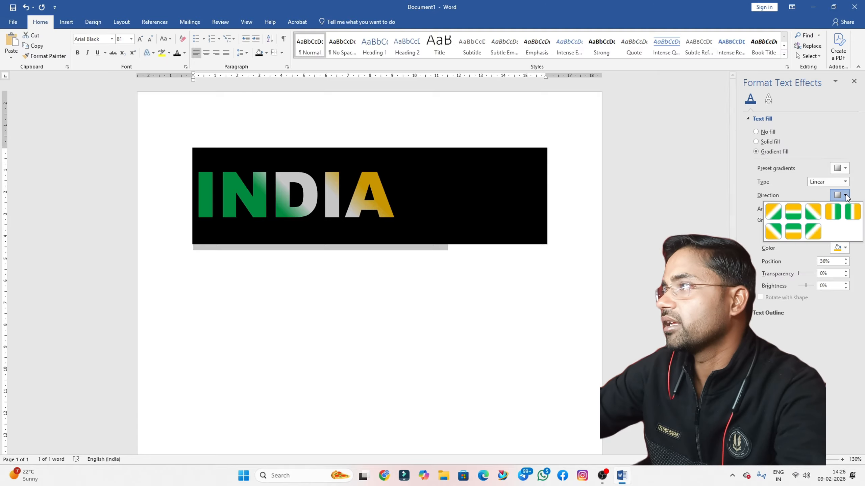
{"action": "left_click", "coordinate": [853, 217]}
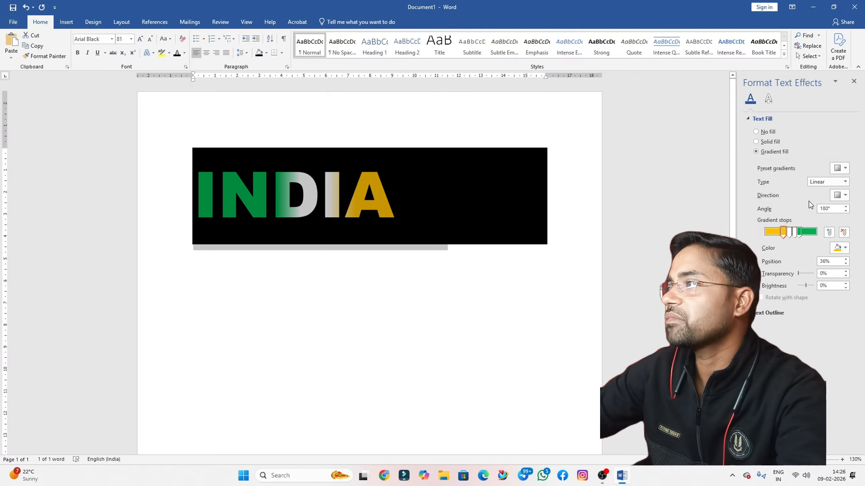
{"action": "left_click", "coordinate": [846, 196]}
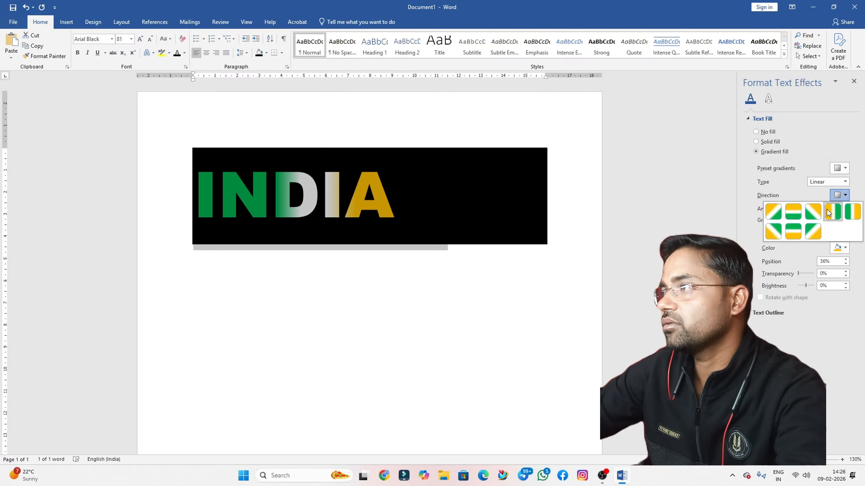
{"action": "left_click", "coordinate": [815, 232]}
{"action": "left_click", "coordinate": [839, 196]}
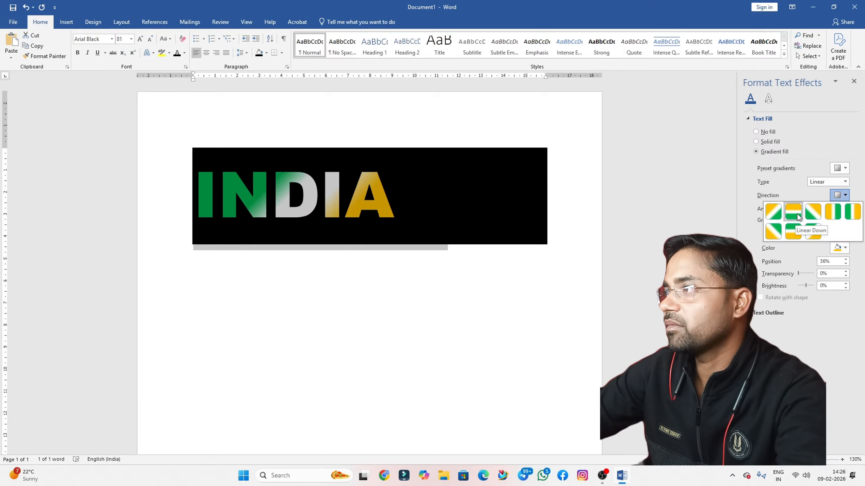
{"action": "left_click", "coordinate": [797, 213]}
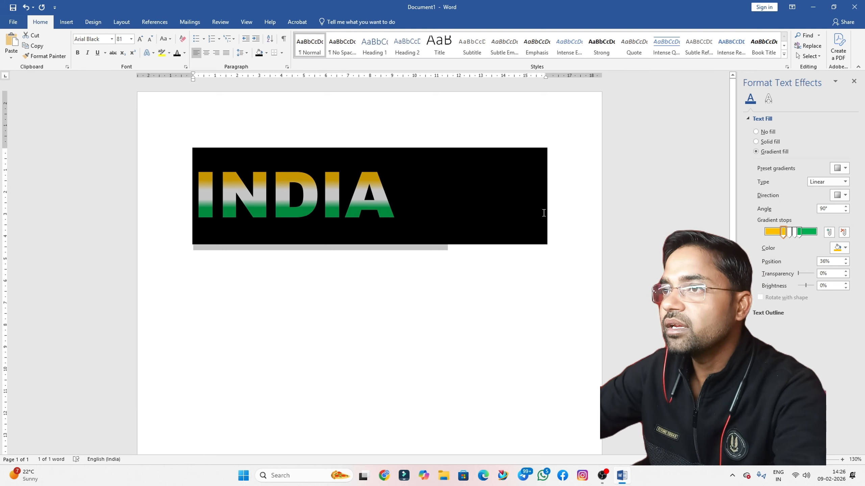
{"action": "left_click", "coordinate": [404, 211]}
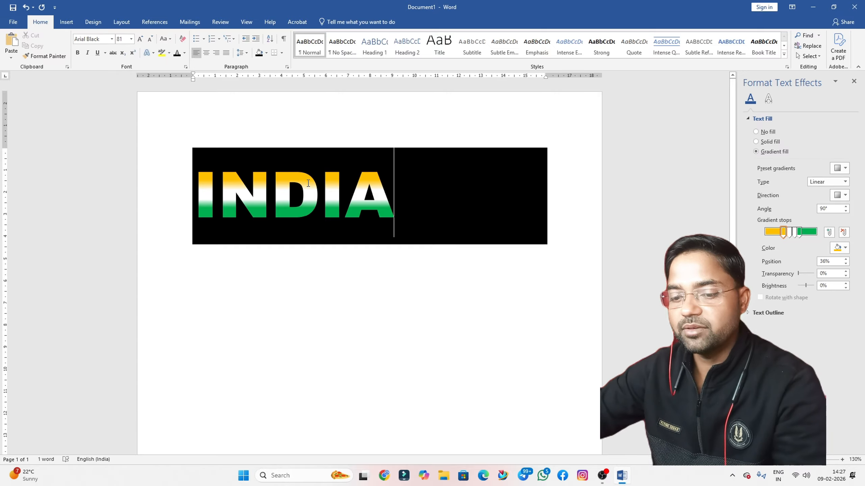
- Reduce the word INDIA to font size 66 and deselect it
{"action": "left_click_drag", "start_coordinate": [389, 199], "coordinate": [191, 208]}
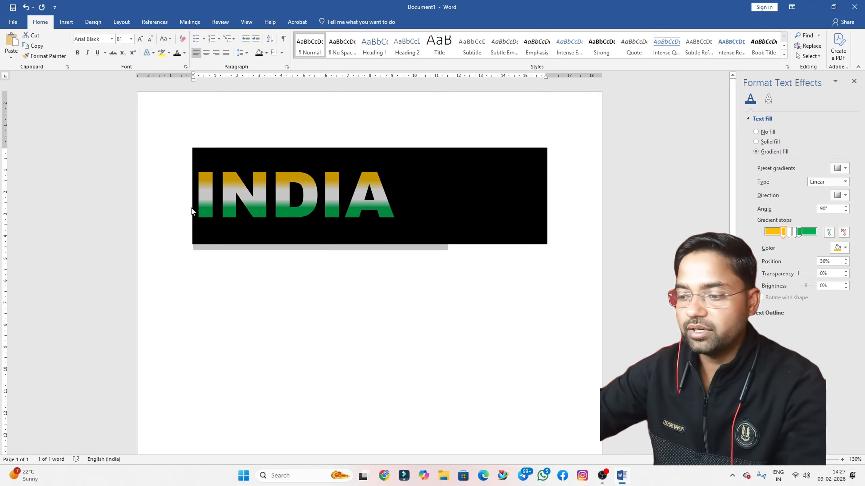
{"action": "key", "text": "ctrl+bracketleft"}
{"action": "key", "text": "ctrl+bracketleft"}
{"action": "key", "text": "ctrl+bracketleft"}
{"action": "key", "text": "ctrl+bracketleft"}
{"action": "key", "text": "ctrl+bracketleft"}
{"action": "key", "text": "ctrl+bracketleft"}
{"action": "key", "text": "ctrl+bracketleft"}
{"action": "key", "text": "ctrl+bracketleft"}
{"action": "key", "text": "ctrl+bracketleft"}
{"action": "key", "text": "ctrl+bracketleft"}
{"action": "key", "text": "ctrl+bracketleft"}
{"action": "key", "text": "ctrl+bracketleft"}
{"action": "key", "text": "ctrl+bracketleft"}
{"action": "key", "text": "ctrl+bracketleft"}
{"action": "key", "text": "ctrl+bracketleft"}
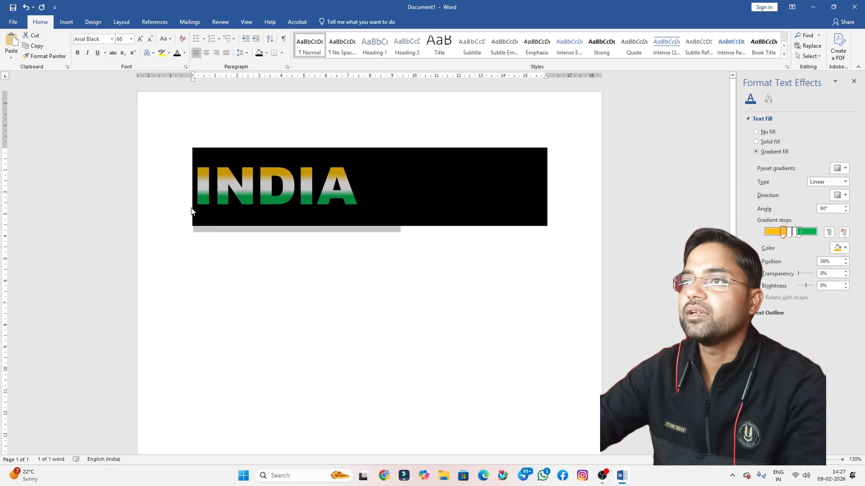
{"action": "key", "text": "super"}
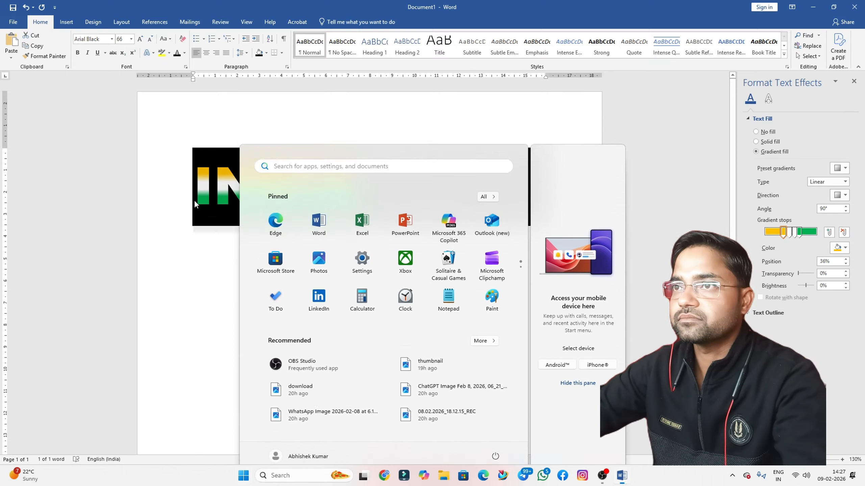
{"action": "key", "text": "super"}
{"action": "left_click", "coordinate": [376, 197]}
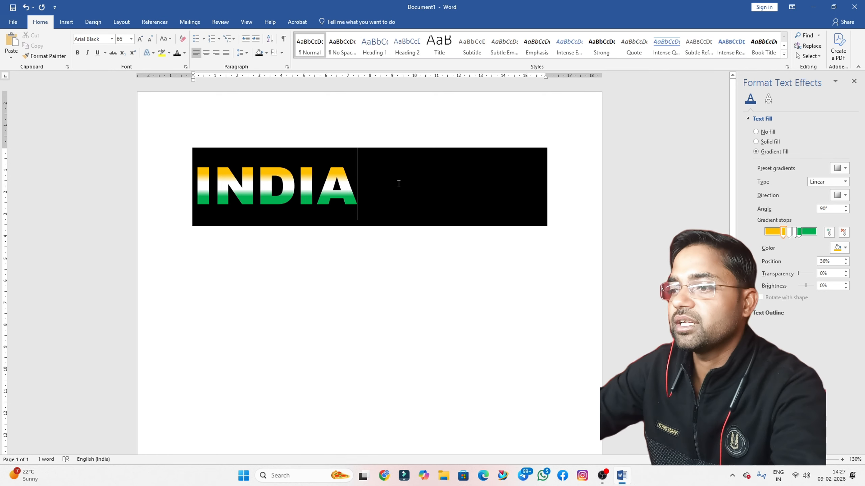
- Try center and right alignment on the INDIA paragraph and return it to left alignment
{"action": "left_click_drag", "start_coordinate": [356, 197], "coordinate": [136, 201]}
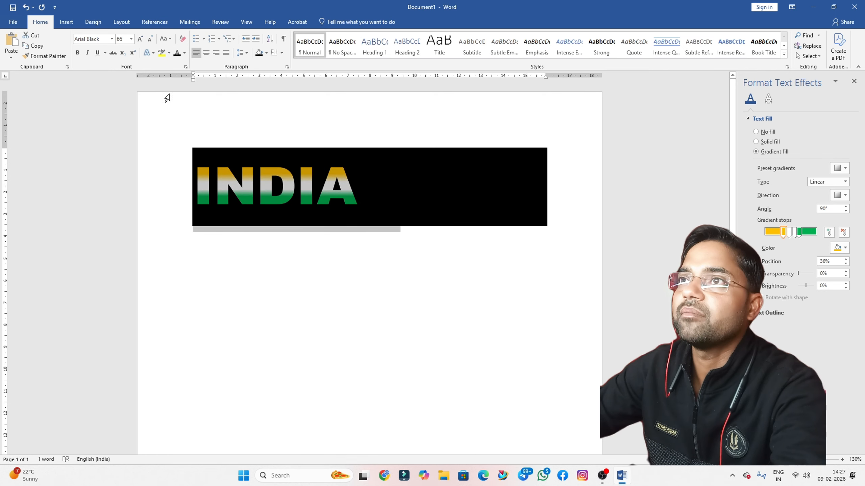
{"action": "left_click", "coordinate": [208, 51]}
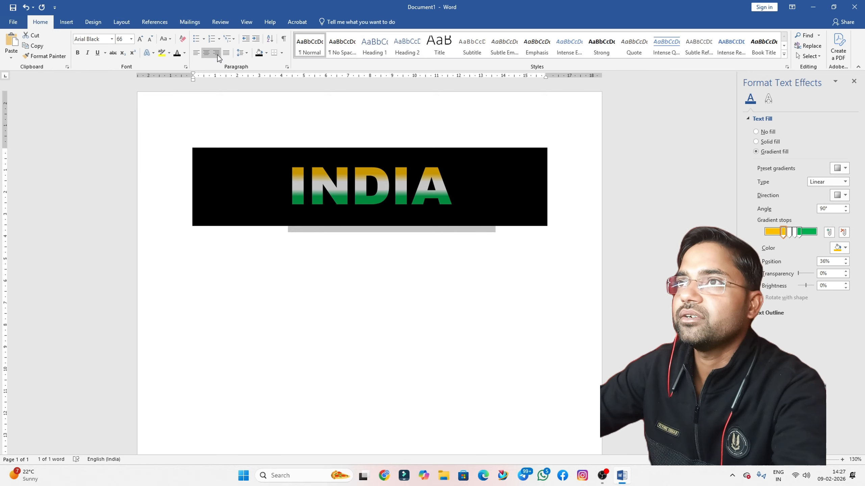
{"action": "left_click", "coordinate": [217, 55]}
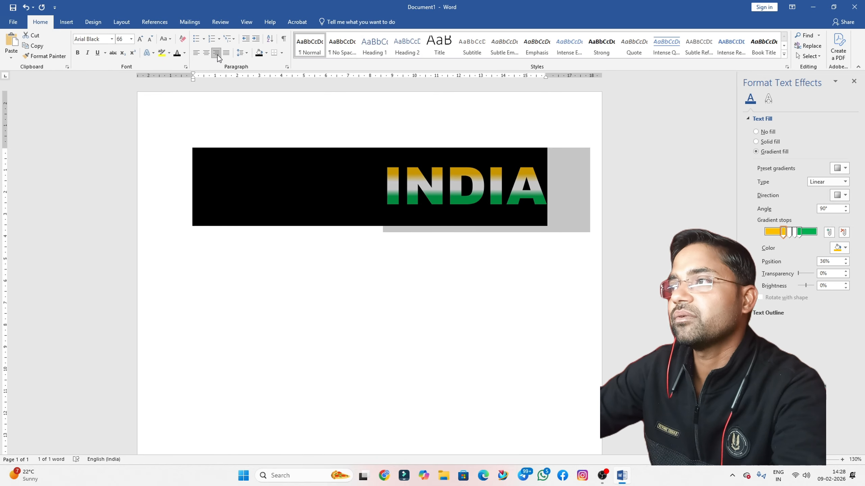
{"action": "left_click", "coordinate": [197, 54]}
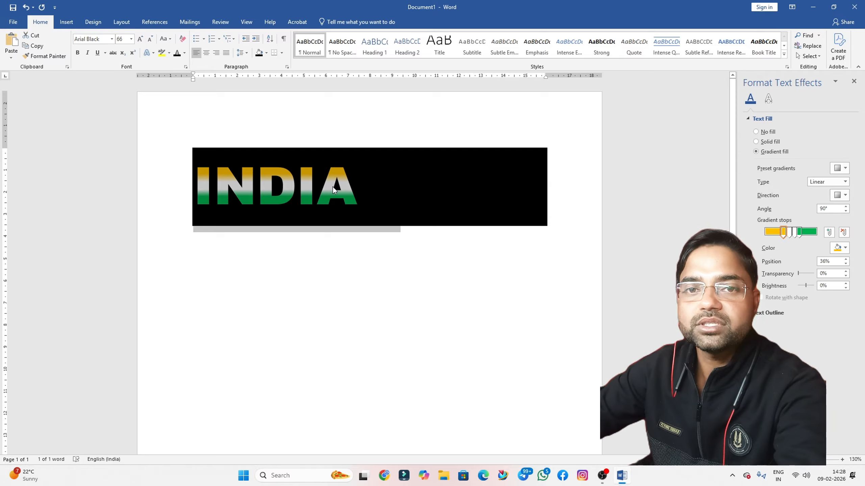
- Add the test text dfjhtjth on a new line below INDIA and clear all formatting from that line
{"action": "left_click", "coordinate": [399, 186]}
{"action": "key", "text": "Return"}
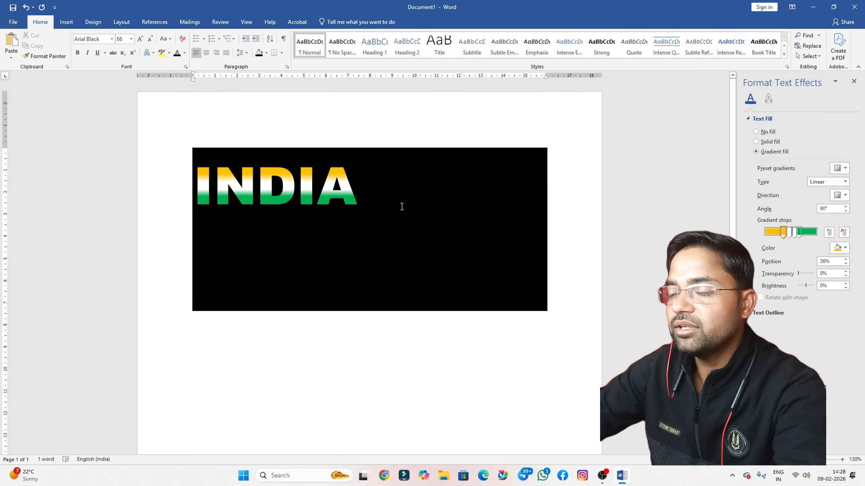
{"action": "type", "text": "dfjhtjth"}
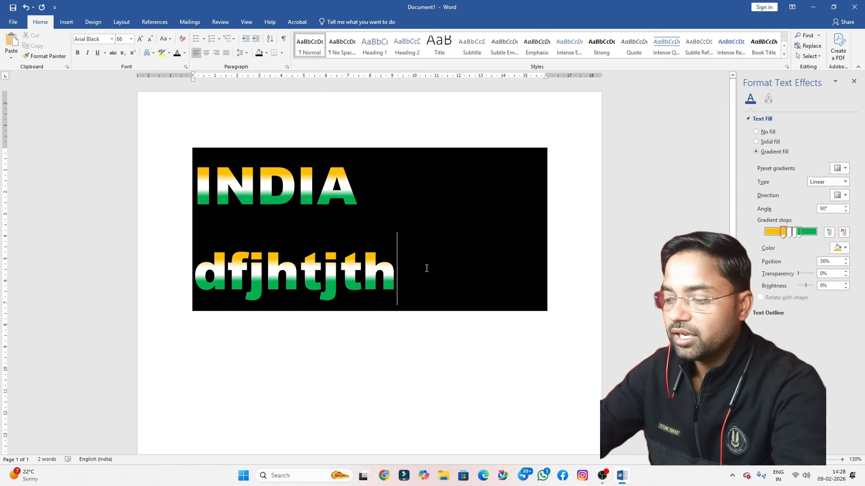
{"action": "key", "text": "Return"}
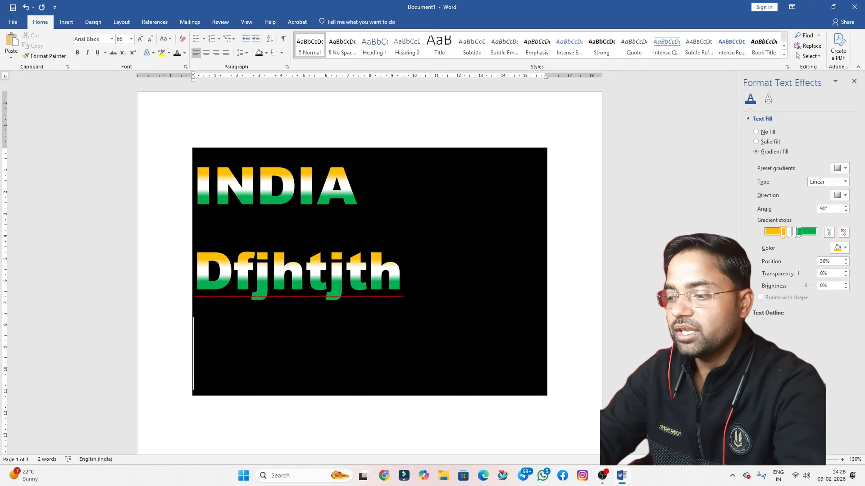
{"action": "key", "text": "BackSpace"}
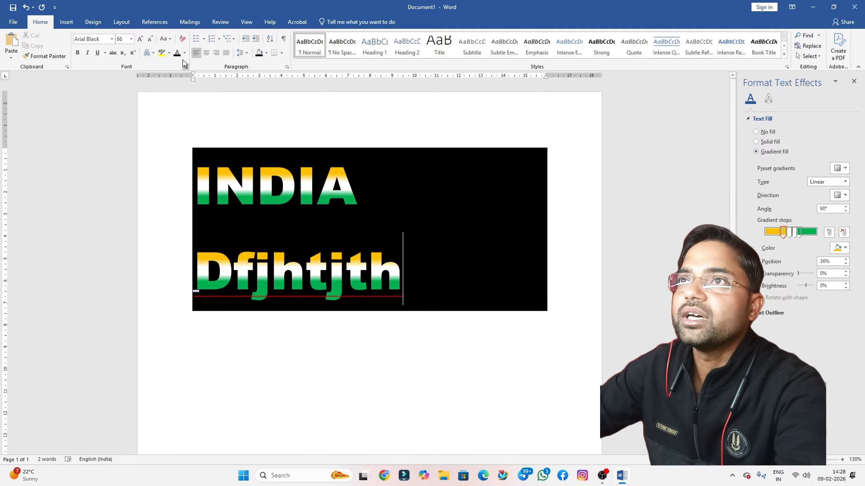
{"action": "left_click", "coordinate": [183, 41]}
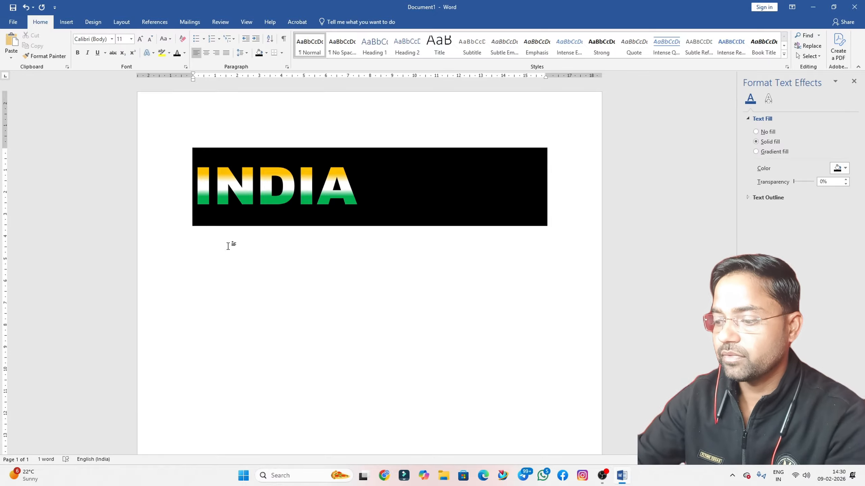
- Generate two paragraphs of sample text below INDIA with the formula =rand(2)
{"action": "type", "text": "="}
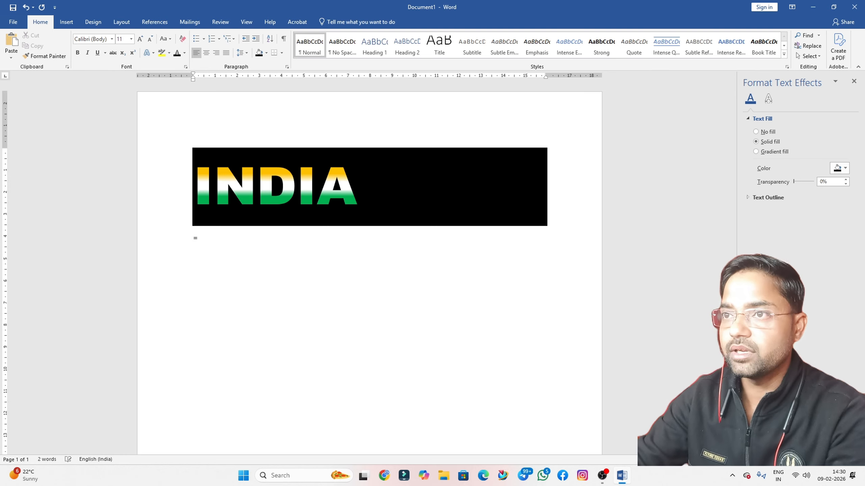
{"action": "type", "text": "rand"}
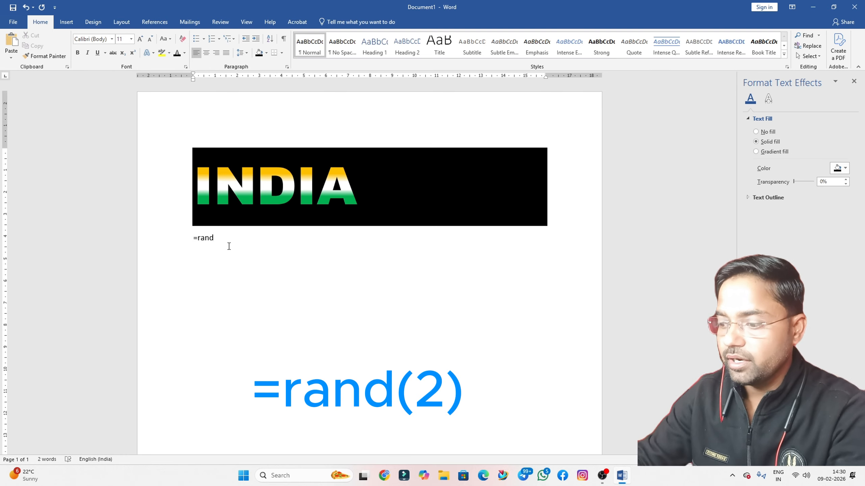
{"action": "type", "text": "("}
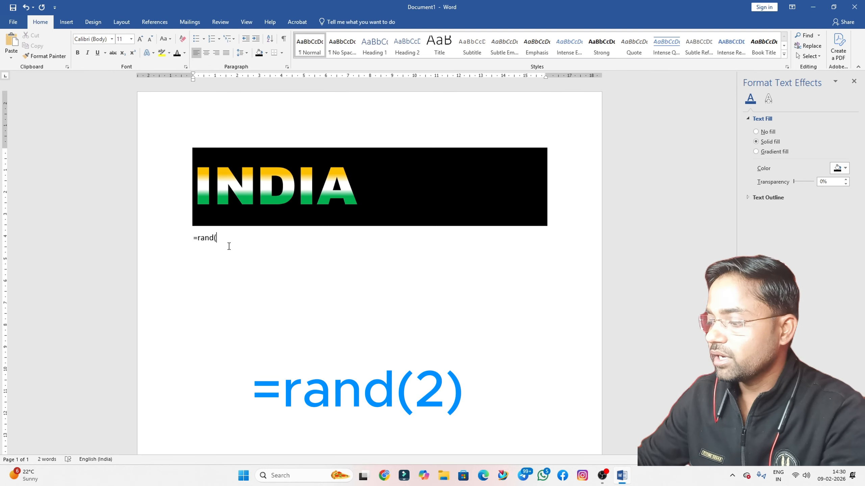
{"action": "type", "text": "2)"}
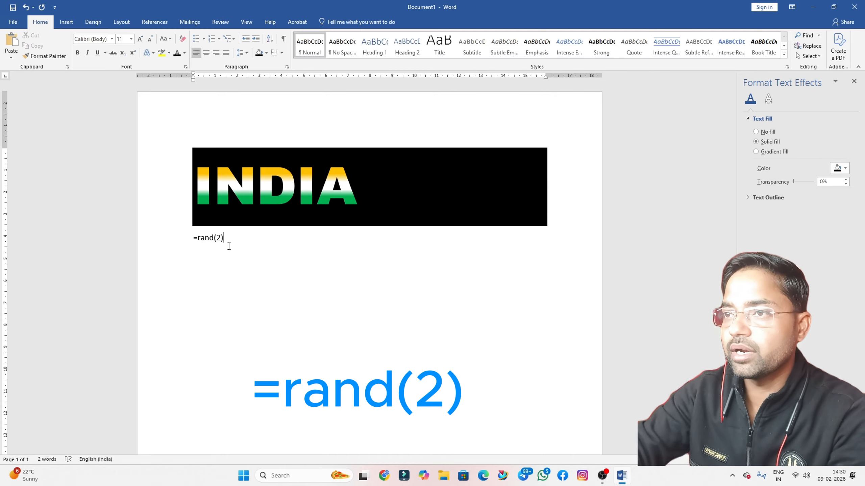
{"action": "key", "text": "Return"}
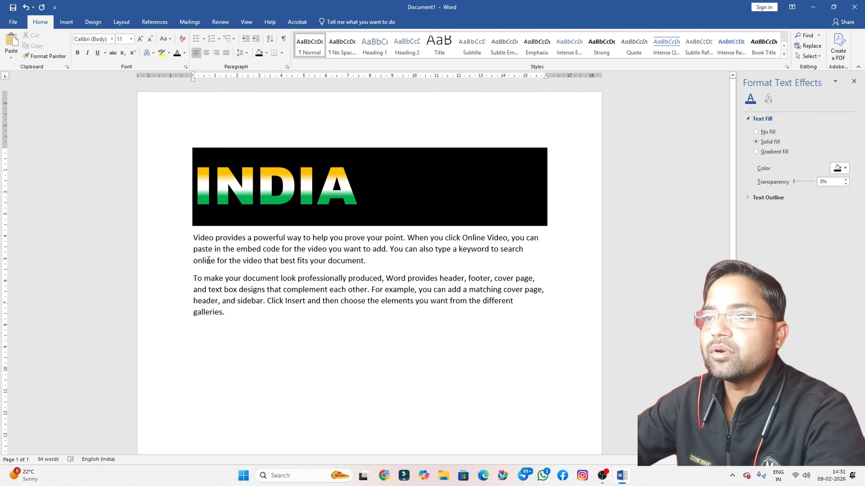
- Try justified, center and right alignment on both sample paragraphs and return them to left alignment
{"action": "left_click_drag", "start_coordinate": [192, 239], "coordinate": [237, 322]}
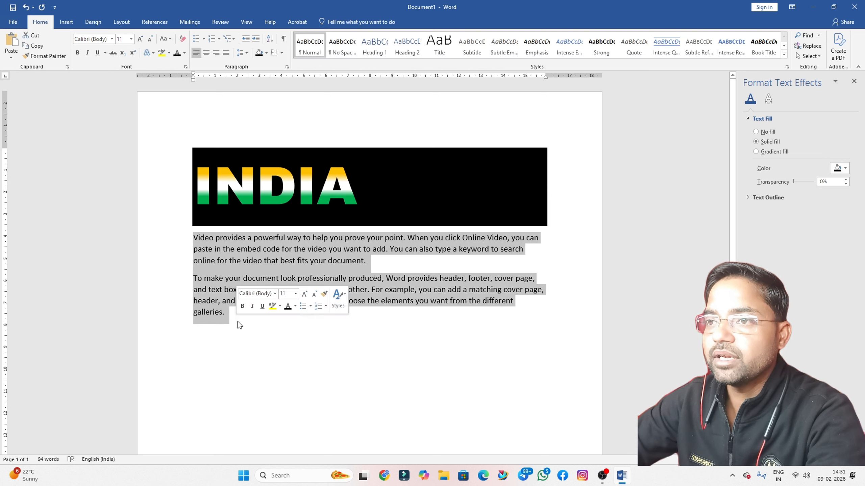
{"action": "key", "text": "ctrl+j"}
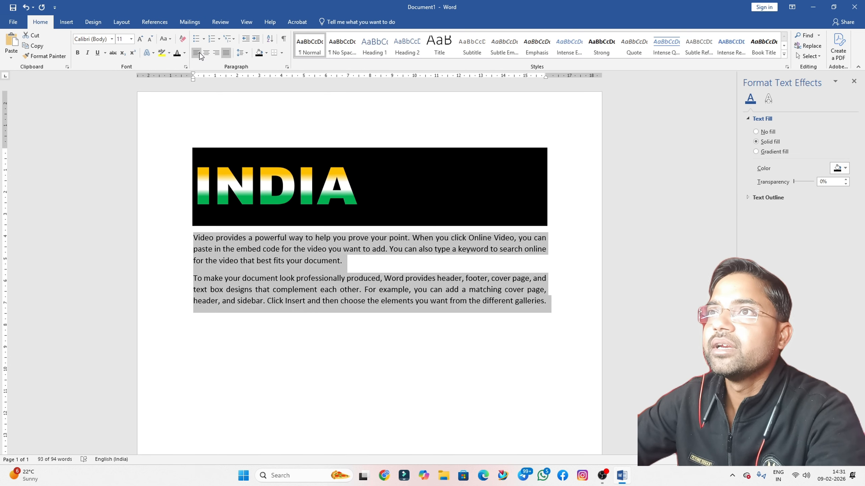
{"action": "left_click", "coordinate": [199, 53]}
{"action": "left_click", "coordinate": [207, 53]}
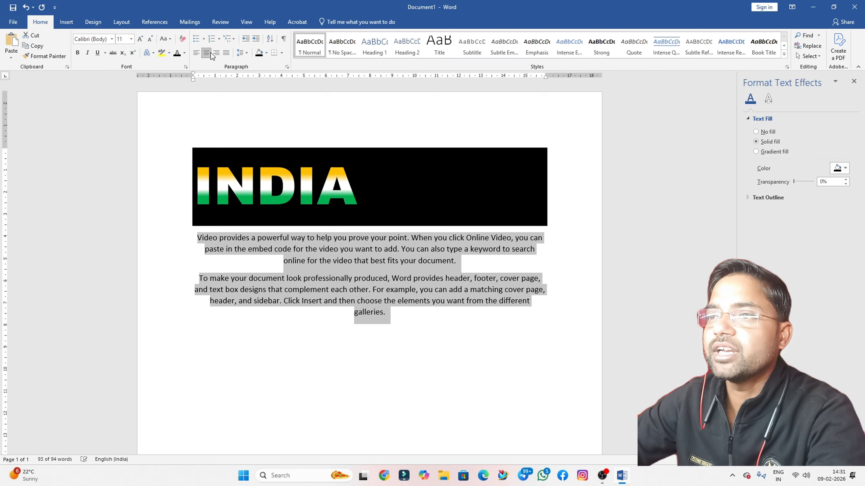
{"action": "left_click", "coordinate": [217, 52]}
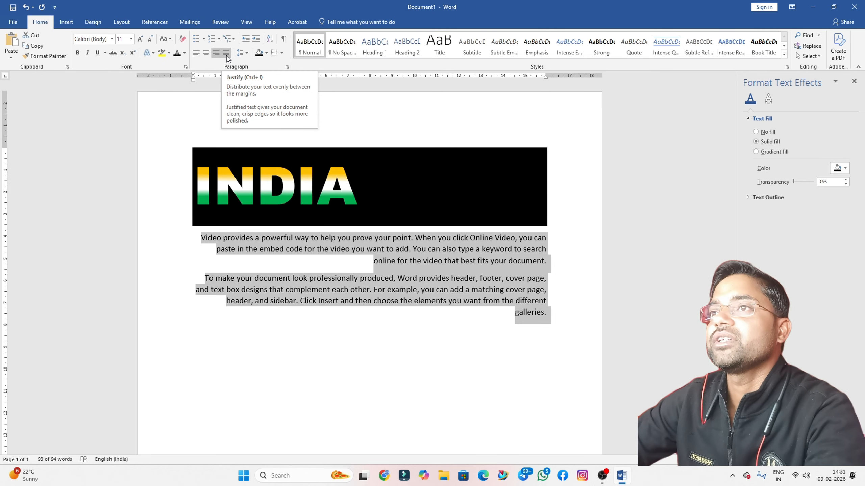
{"action": "left_click", "coordinate": [195, 55]}
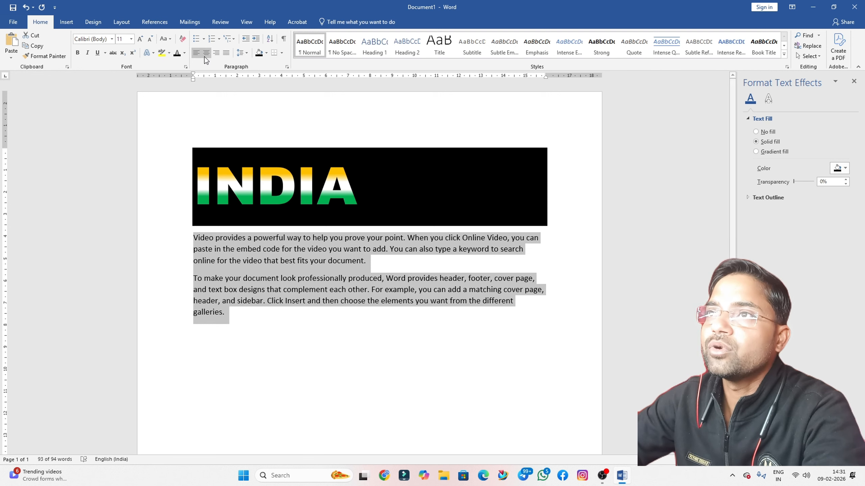
- Compare justified and left alignment on both sample paragraphs, leave them justified and deselect the text
{"action": "left_click", "coordinate": [226, 53]}
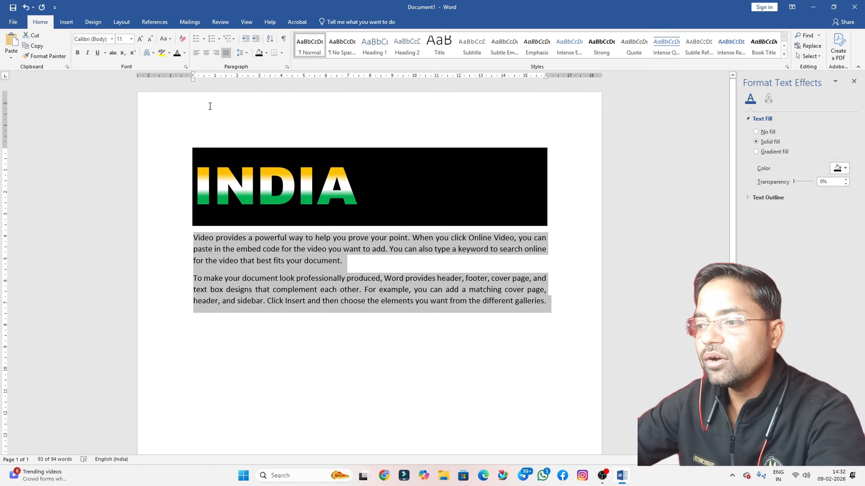
{"action": "left_click", "coordinate": [196, 53]}
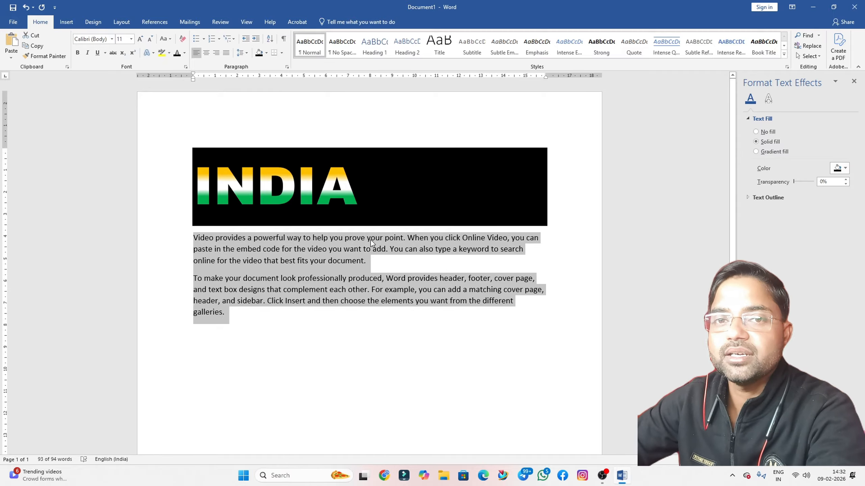
{"action": "left_click", "coordinate": [228, 53]}
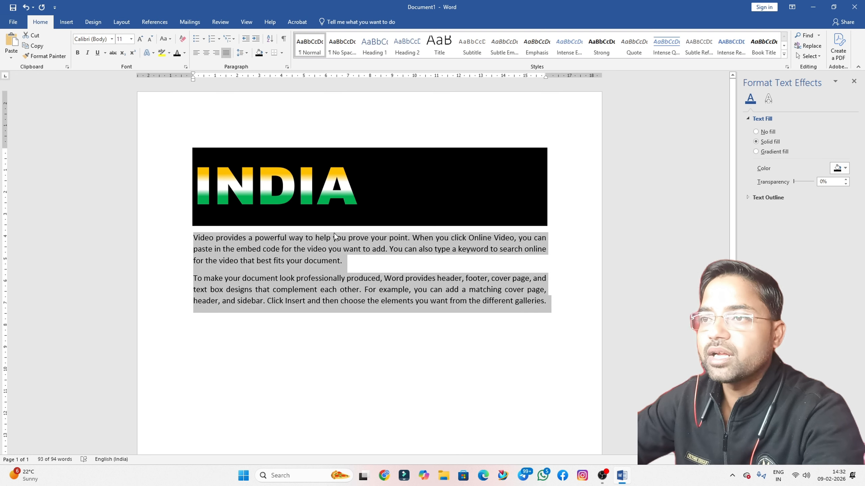
{"action": "left_click", "coordinate": [353, 259]}
{"action": "scroll", "coordinate": [337, 249], "scroll_direction": "down", "scroll_amount": 1}
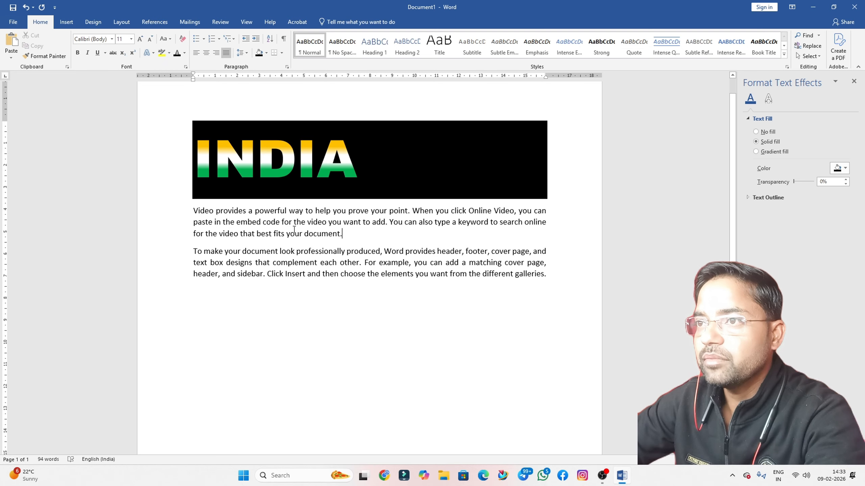
- Set the line spacing of the first sample paragraph to 1.15
{"action": "left_click_drag", "start_coordinate": [345, 234], "coordinate": [197, 208]}
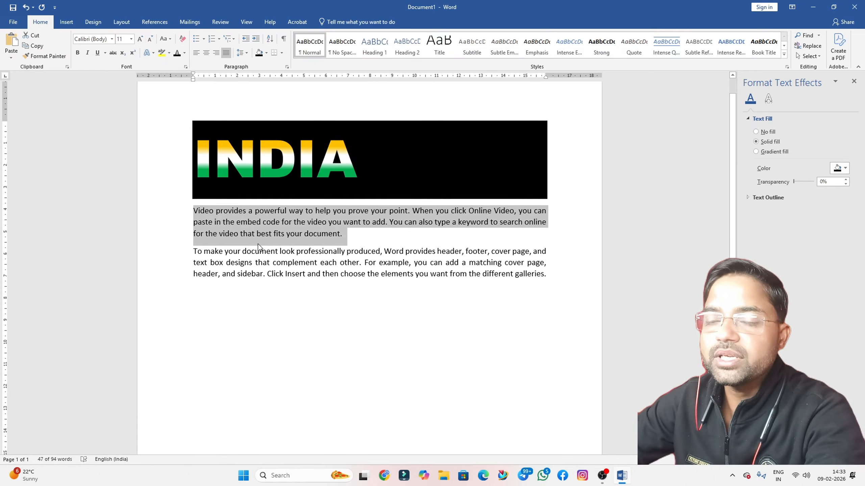
{"action": "triple_click", "coordinate": [317, 234]}
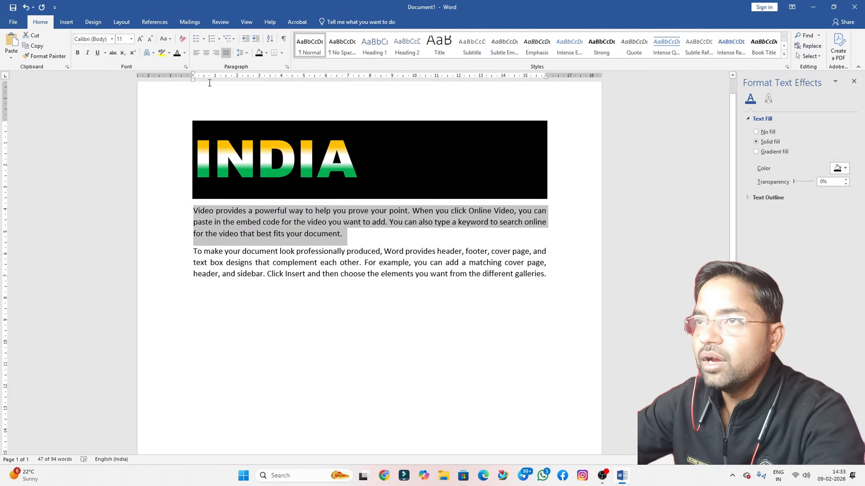
{"action": "left_click", "coordinate": [246, 53]}
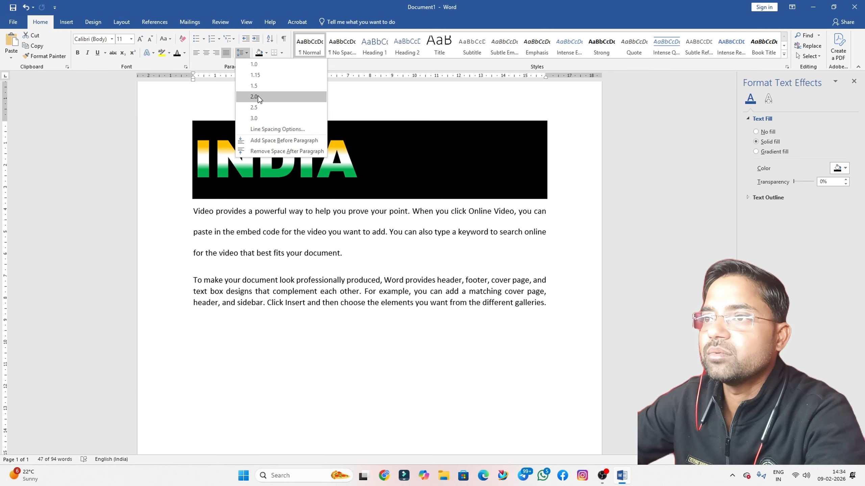
{"action": "left_click", "coordinate": [264, 76]}
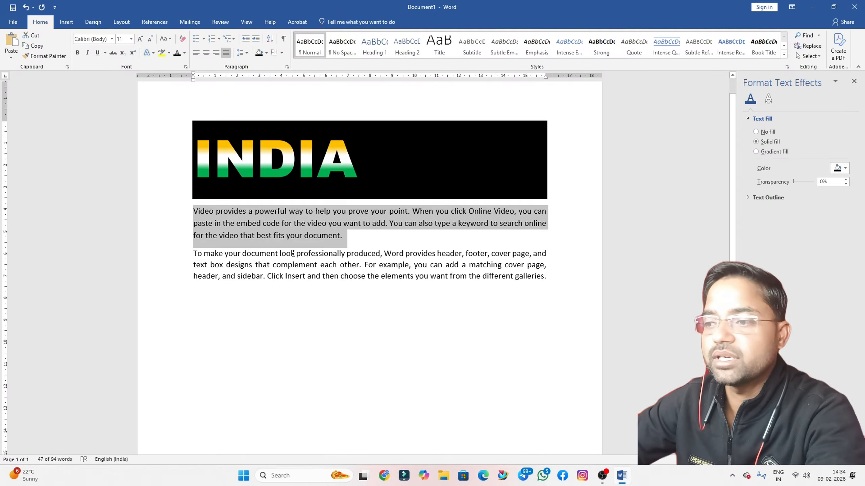
- Add space before the first sample paragraph and deselect it
{"action": "left_click", "coordinate": [224, 296]}
{"action": "left_click", "coordinate": [247, 53]}
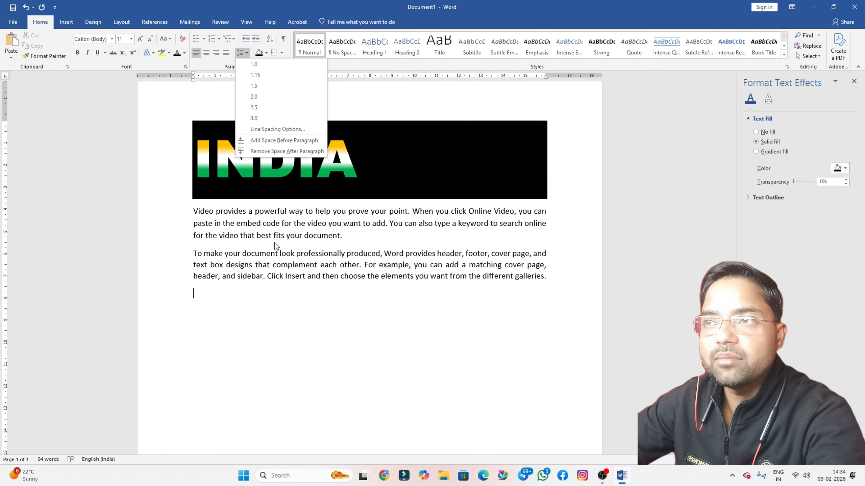
{"action": "left_click", "coordinate": [301, 236]}
{"action": "left_click_drag", "start_coordinate": [349, 238], "coordinate": [194, 211]}
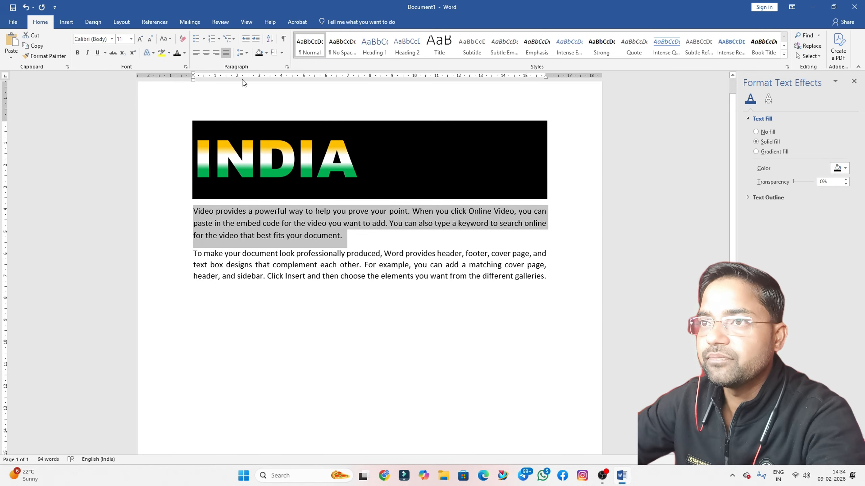
{"action": "left_click", "coordinate": [247, 52]}
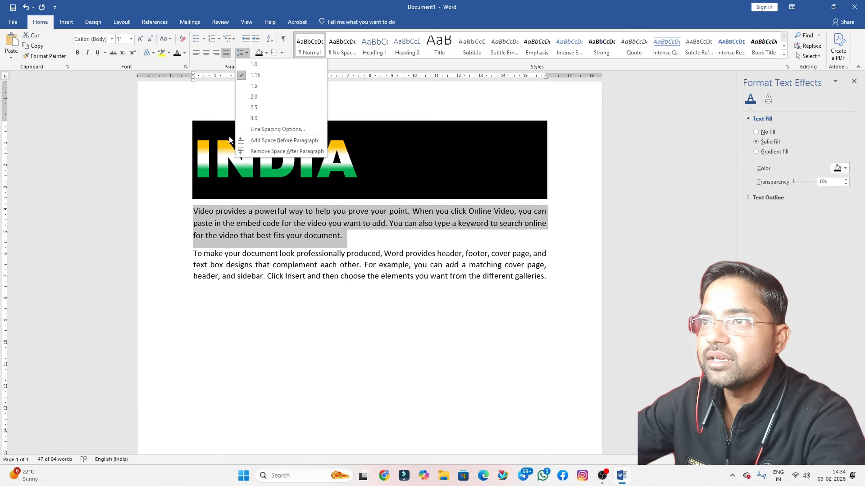
{"action": "left_click", "coordinate": [266, 140]}
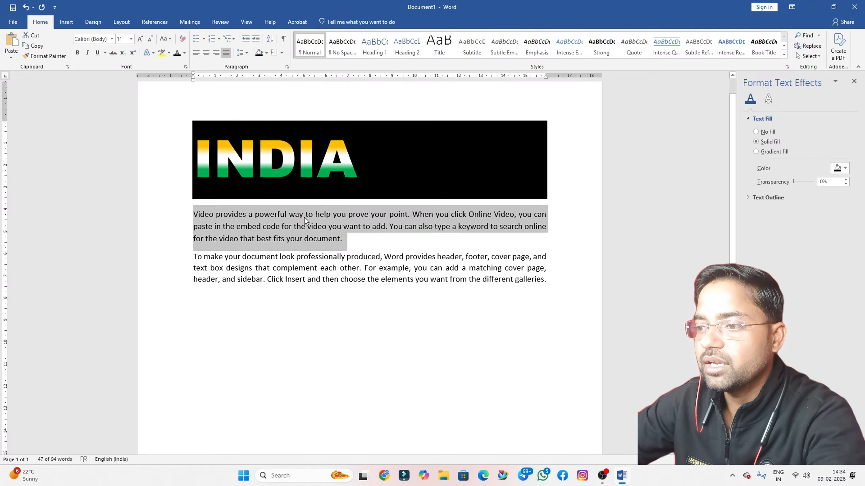
{"action": "left_click", "coordinate": [194, 242]}
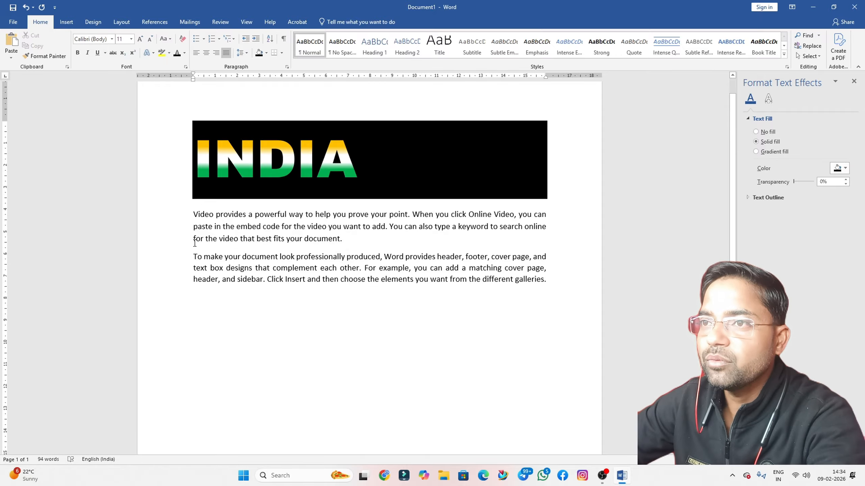
- Try removing the space after the first sample paragraph and add it back
{"action": "left_click", "coordinate": [242, 239]}
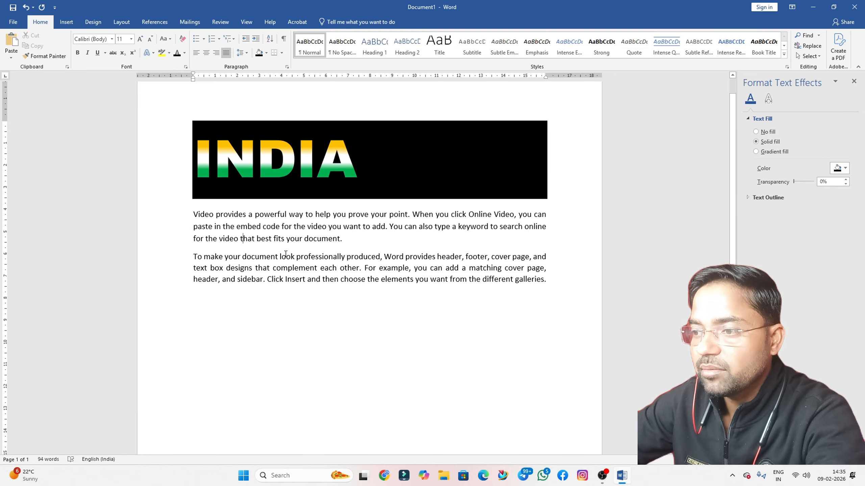
{"action": "left_click", "coordinate": [278, 248]}
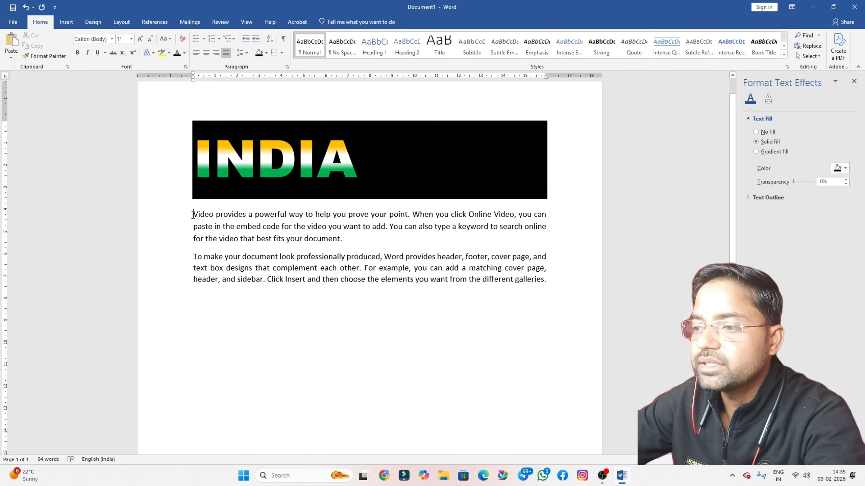
{"action": "left_click_drag", "start_coordinate": [192, 214], "coordinate": [344, 245]}
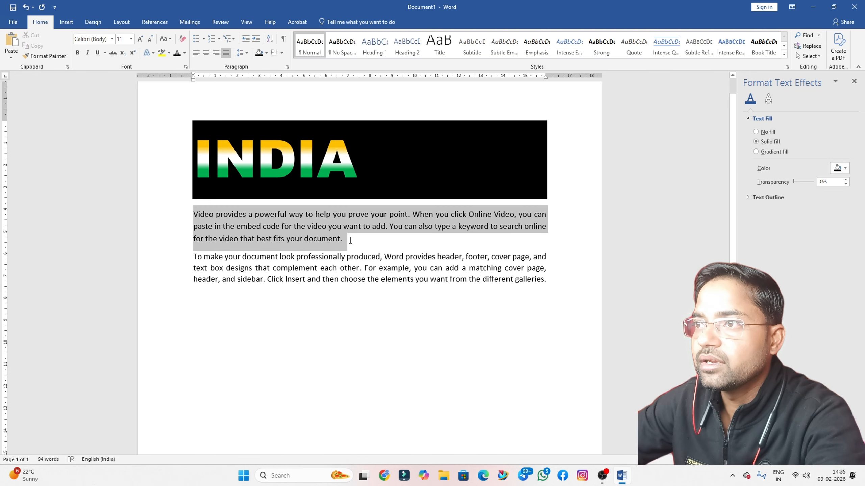
{"action": "left_click", "coordinate": [246, 53]}
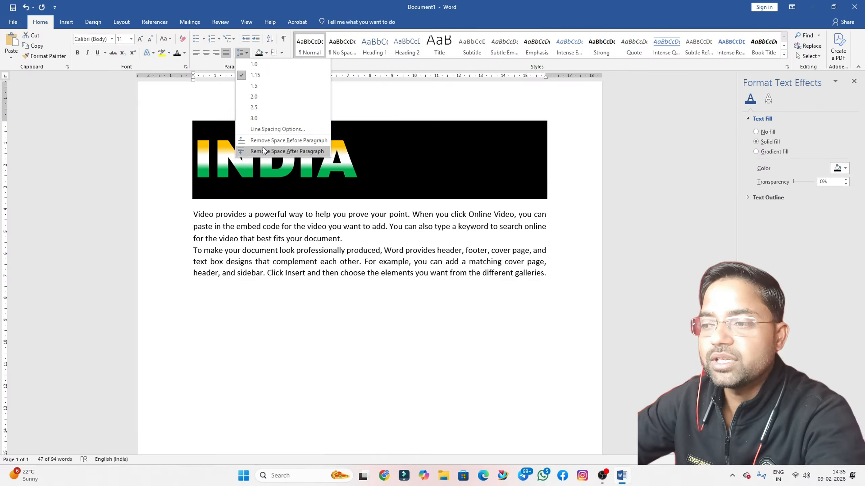
{"action": "left_click", "coordinate": [263, 150]}
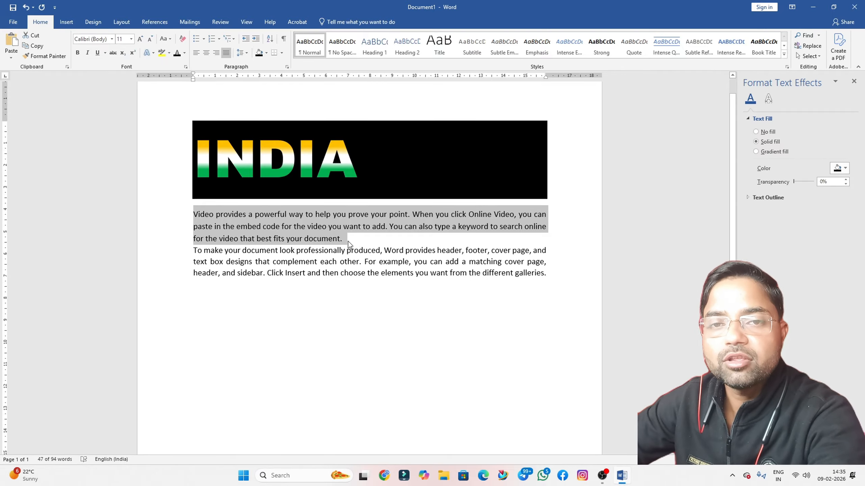
{"action": "left_click", "coordinate": [247, 52]}
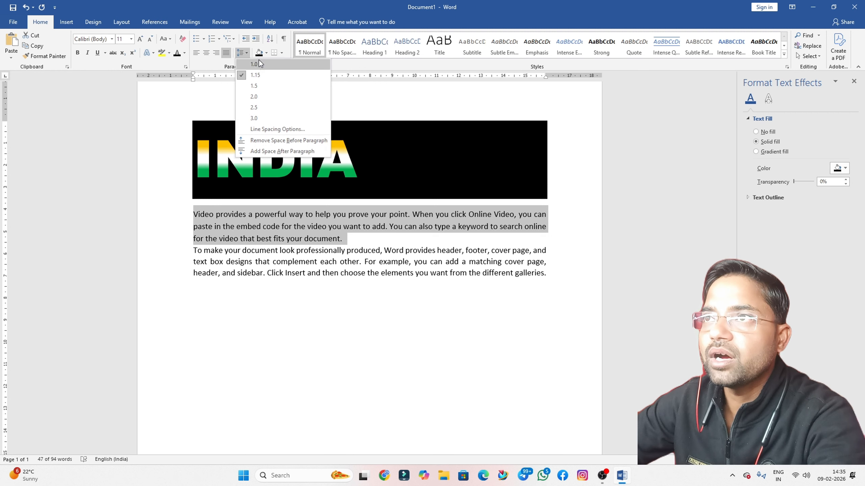
{"action": "left_click", "coordinate": [278, 151]}
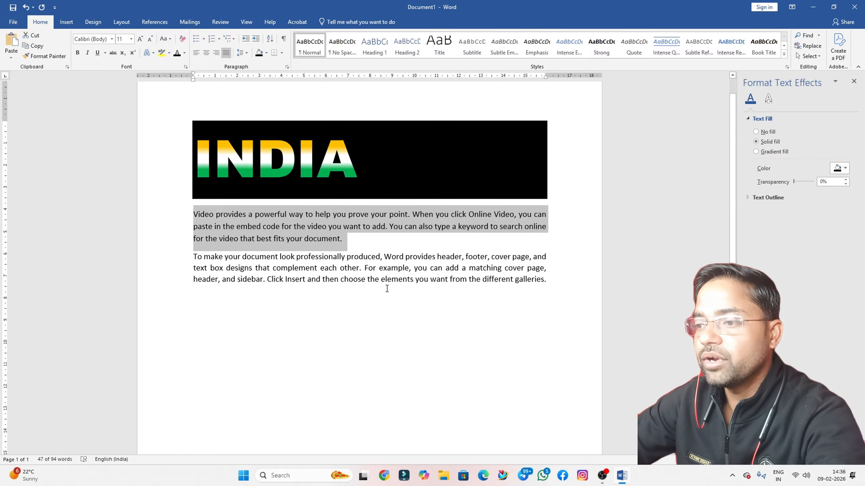
- Start a bulleted list with arrow-shaped bullets on a new line below the second sample paragraph
{"action": "left_click", "coordinate": [546, 286]}
{"action": "key", "text": "Return"}
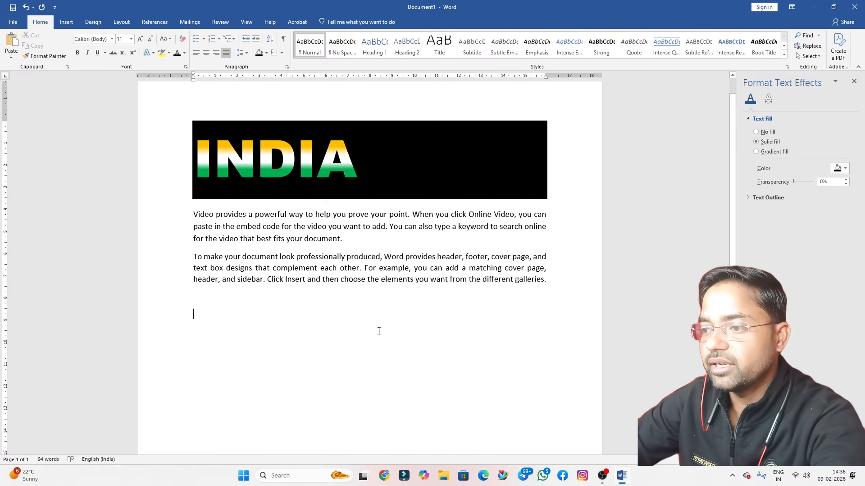
{"action": "left_click", "coordinate": [203, 40]}
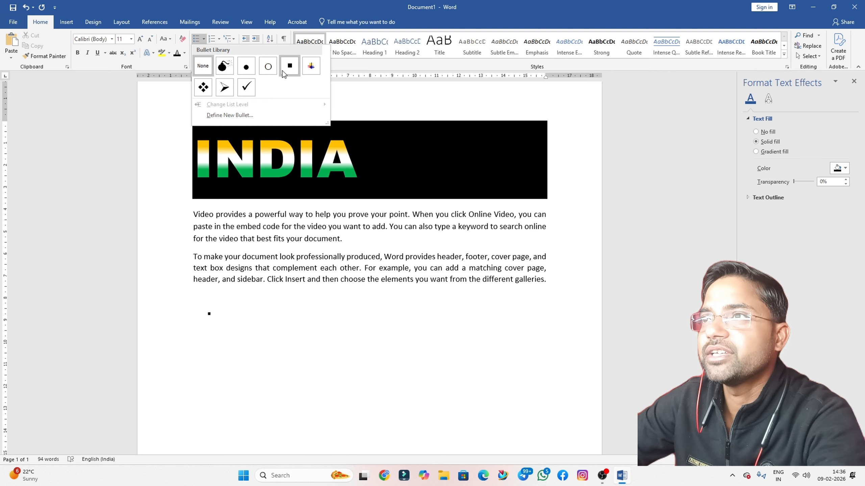
{"action": "left_click", "coordinate": [224, 88]}
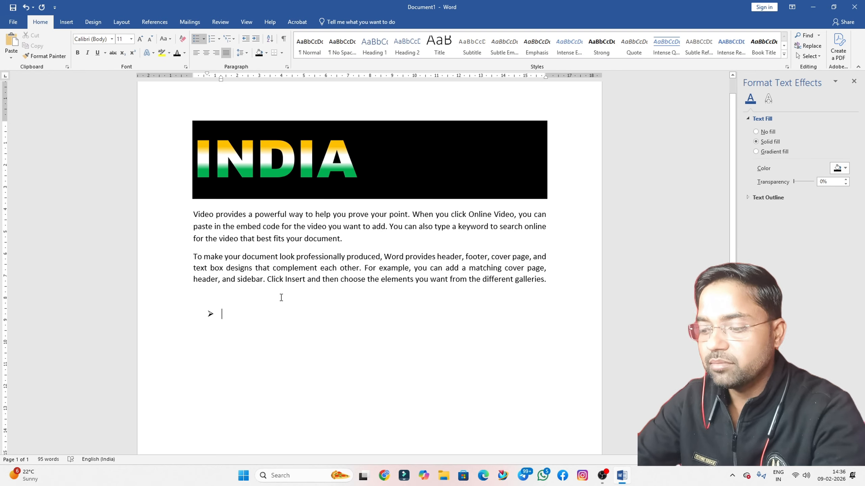
- Enter Keyboard as the first item of the bulleted list
{"action": "type", "text": "keyborad"}
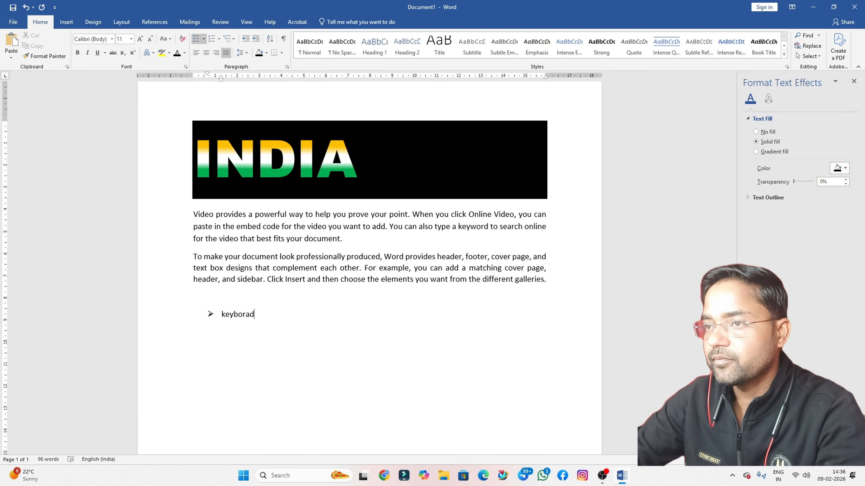
{"action": "key", "text": "BackSpace"}
{"action": "key", "text": "BackSpace"}
{"action": "key", "text": "BackSpace"}
{"action": "type", "text": "ard"}
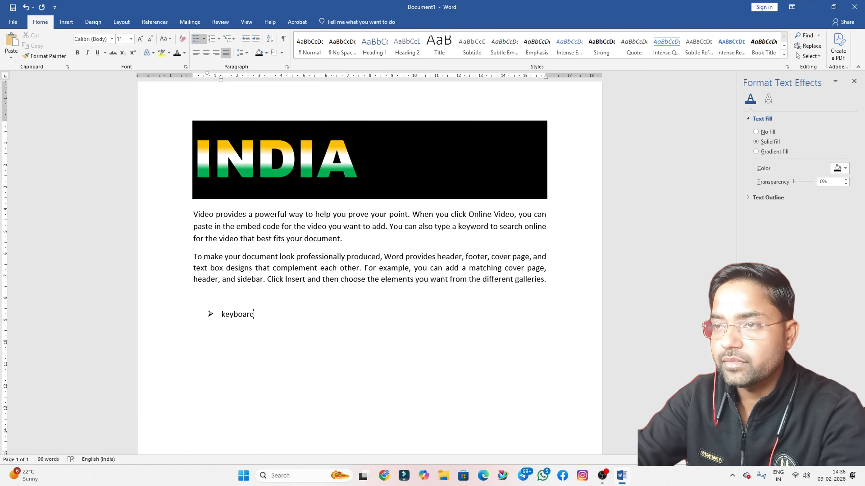
{"action": "key", "text": "Return"}
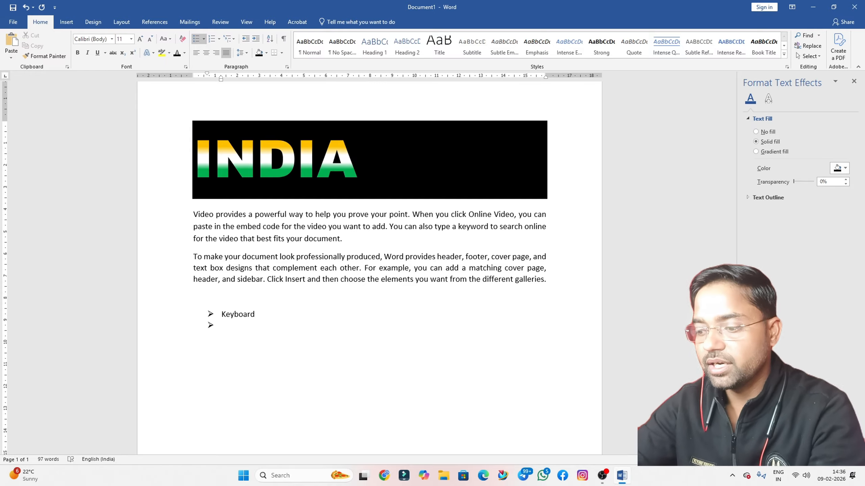
- Add Mouse, Cpu and Monitor as the next items of the bulleted list and start another item
{"action": "type", "text": "mouse"}
{"action": "key", "text": "Return"}
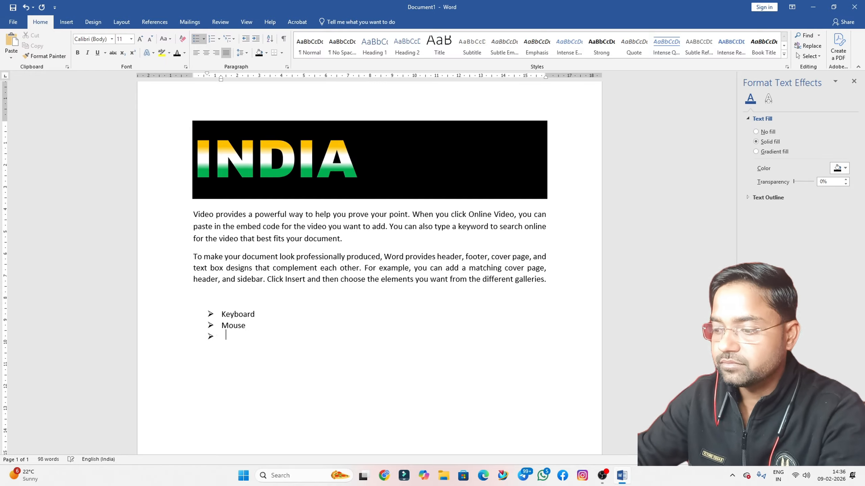
{"action": "type", "text": "cpu"}
{"action": "key", "text": "Return"}
{"action": "type", "text": "m"}
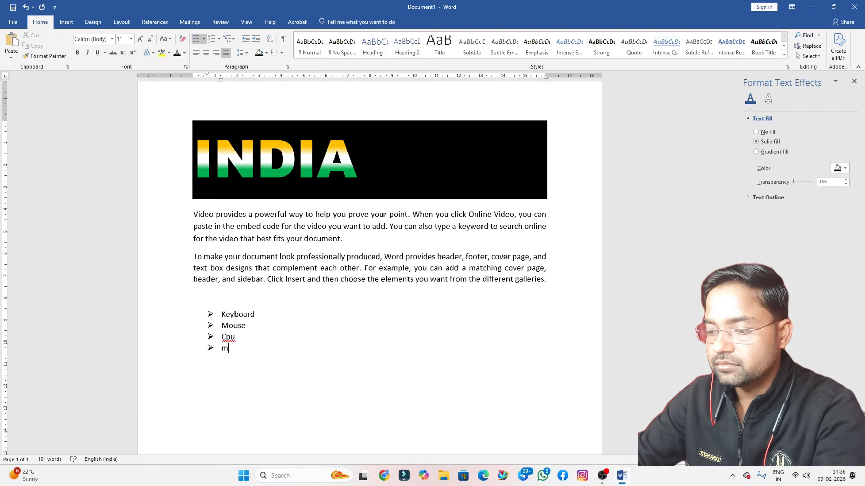
{"action": "type", "text": "onito"}
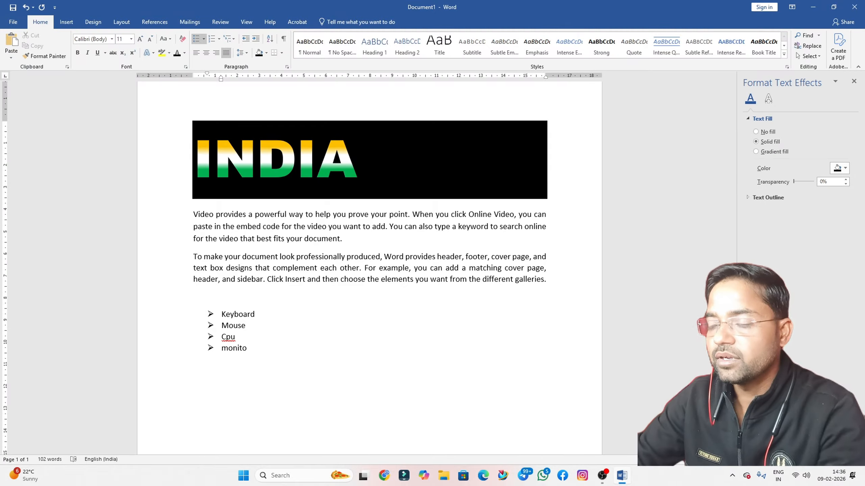
{"action": "type", "text": "r"}
{"action": "key", "text": "Return"}
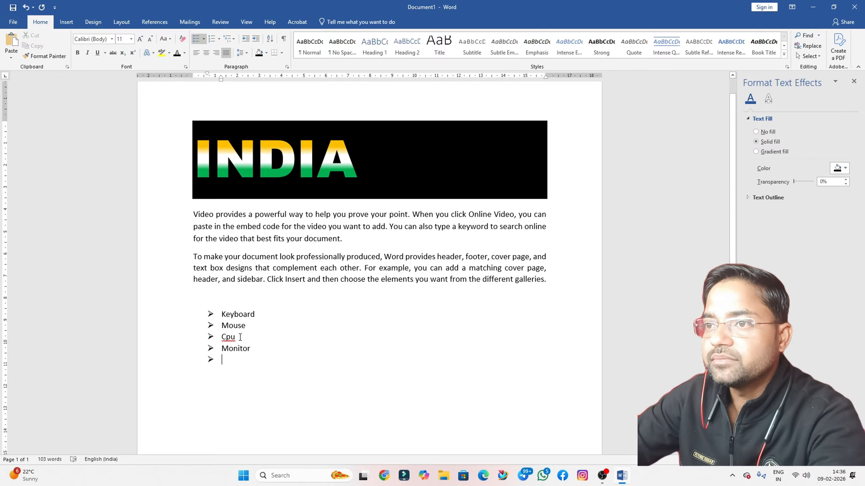
- End the bulleted list after the Monitor item and continue on a plain line without a bullet
{"action": "key", "text": "BackSpace"}
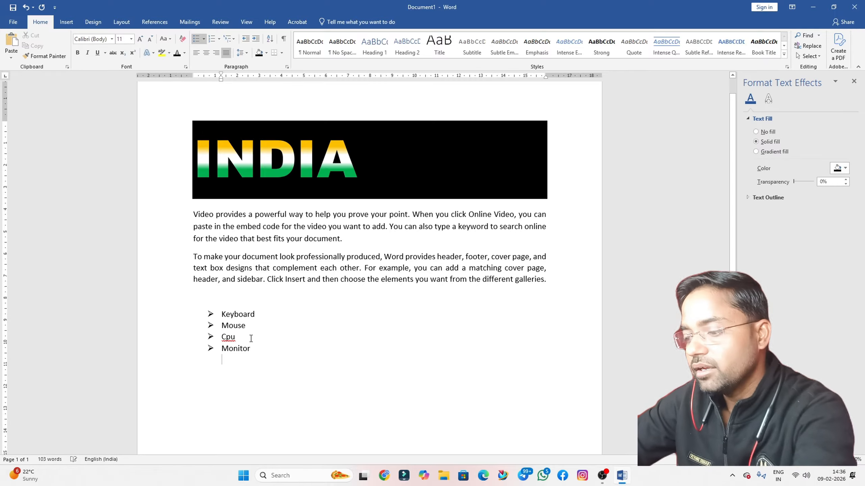
{"action": "key", "text": "BackSpace"}
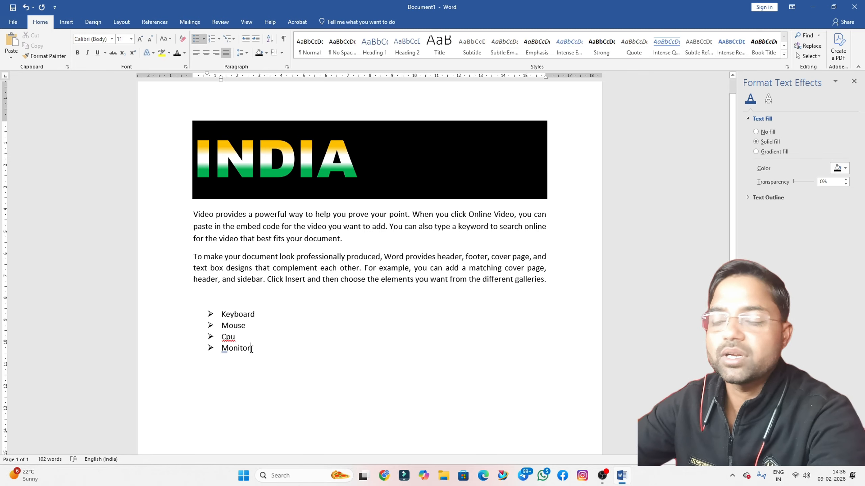
{"action": "key", "text": "Return"}
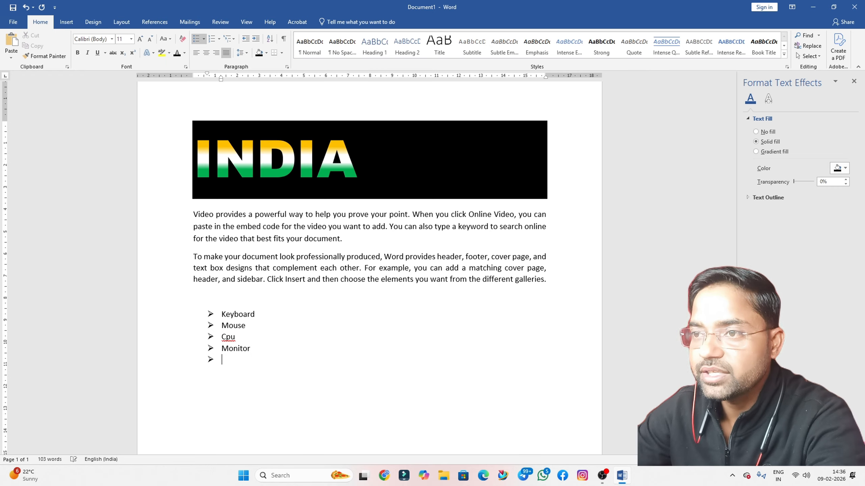
{"action": "key", "text": "Return"}
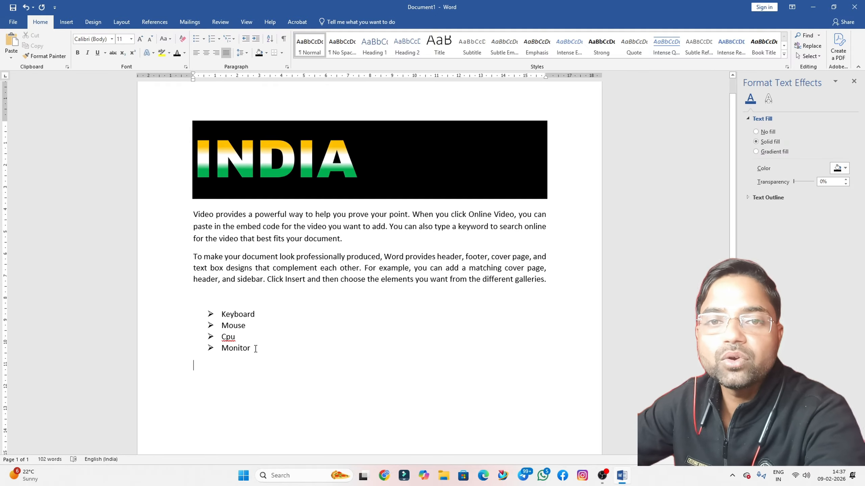
- Start defining a new bullet for the four items from Keyboard to Monitor and open its symbol selection
{"action": "left_click_drag", "start_coordinate": [256, 349], "coordinate": [198, 315]}
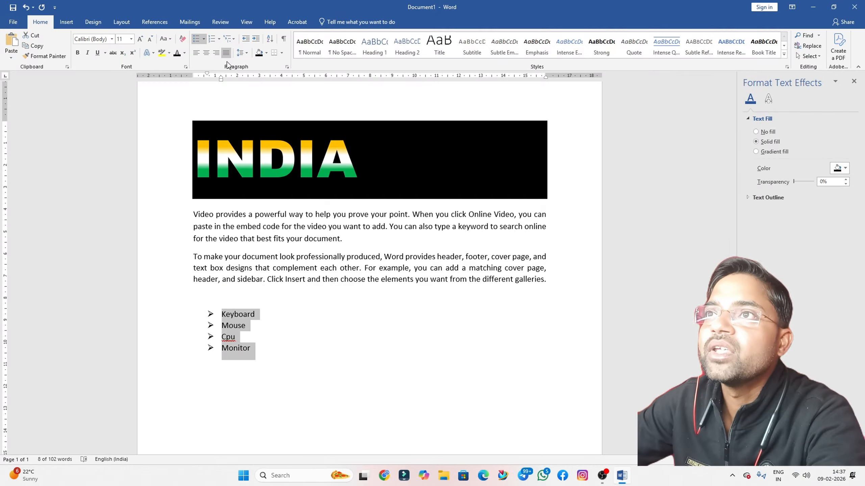
{"action": "left_click", "coordinate": [204, 44]}
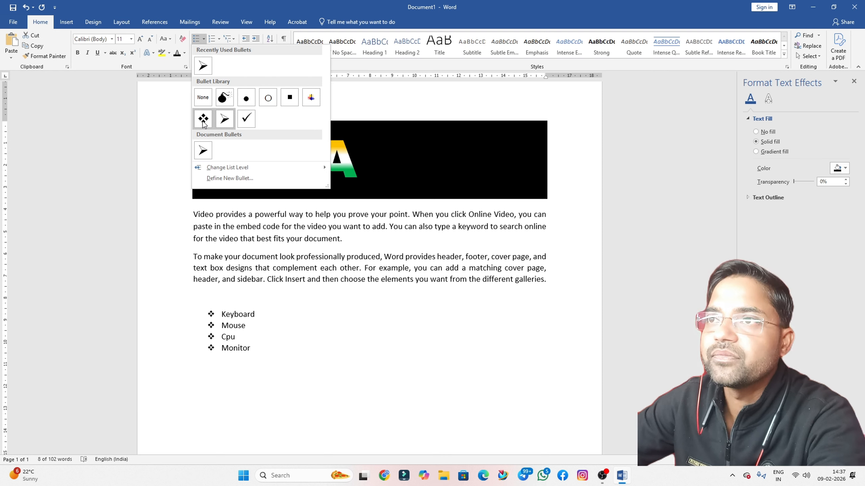
{"action": "mouse_move", "coordinate": [236, 167]}
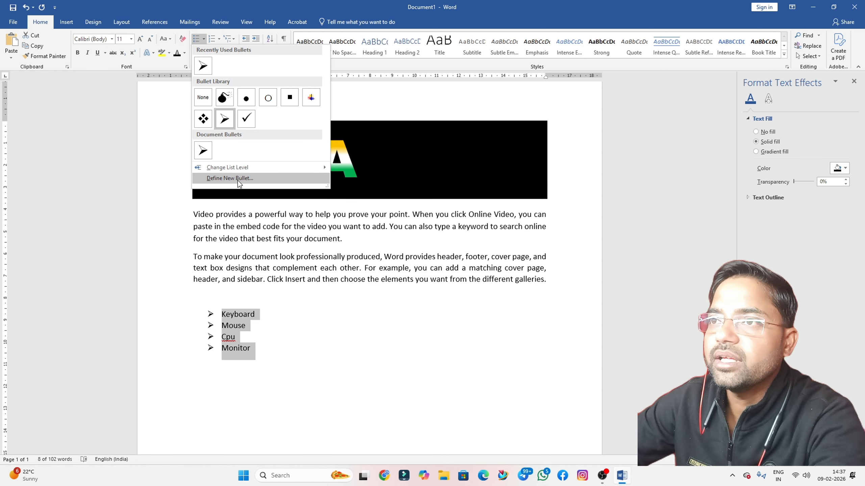
{"action": "left_click", "coordinate": [237, 179]}
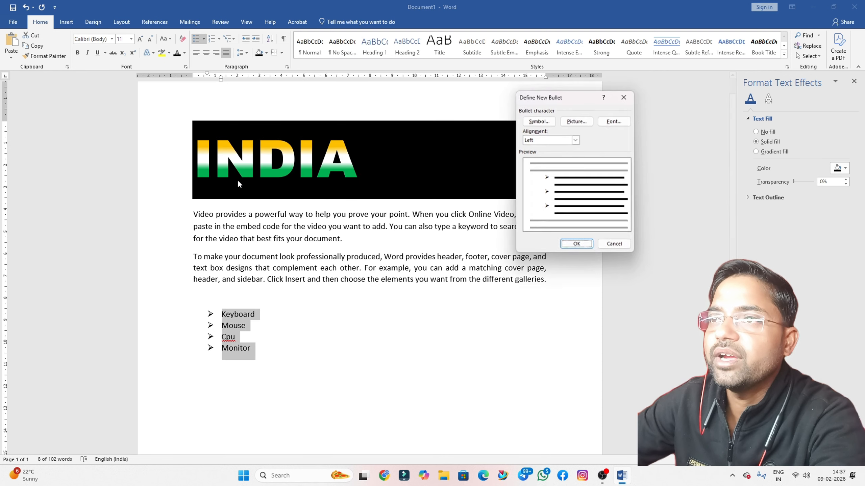
{"action": "left_click", "coordinate": [538, 122]}
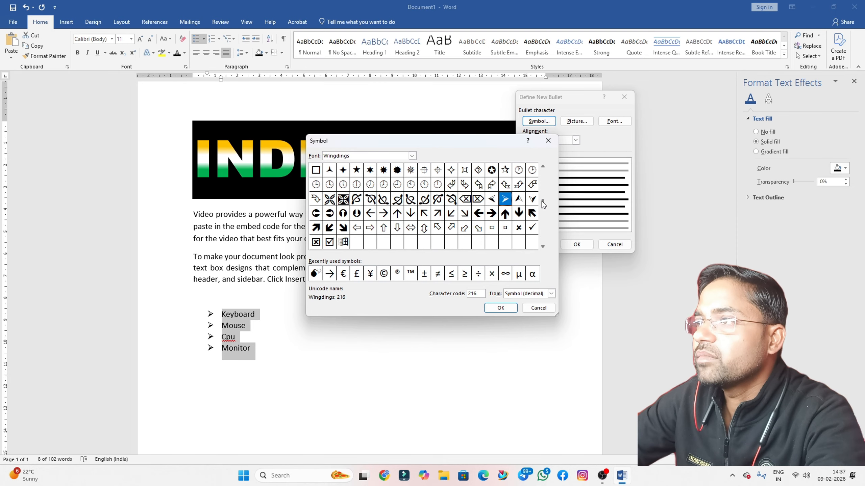
- Choose the solid flower symbol, Wingdings character 124, as the new bullet and apply it to the four list items
{"action": "scroll", "coordinate": [542, 202], "scroll_direction": "up", "scroll_amount": 4}
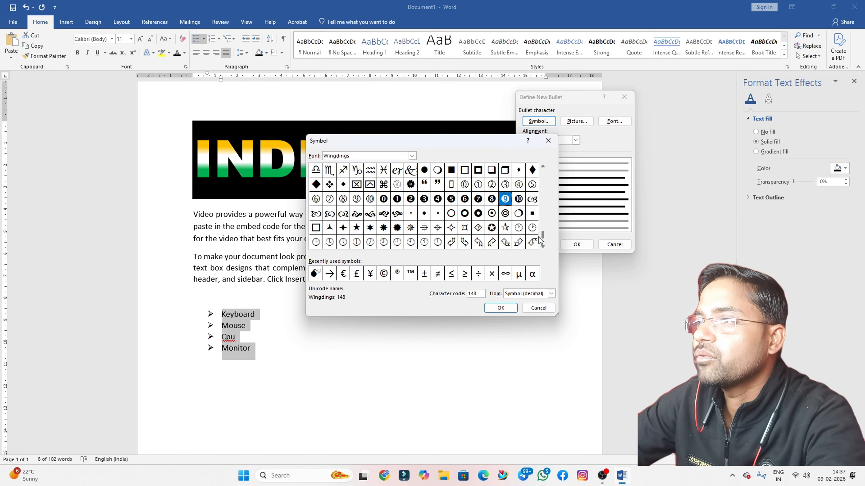
{"action": "scroll", "coordinate": [540, 242], "scroll_direction": "down", "scroll_amount": 4}
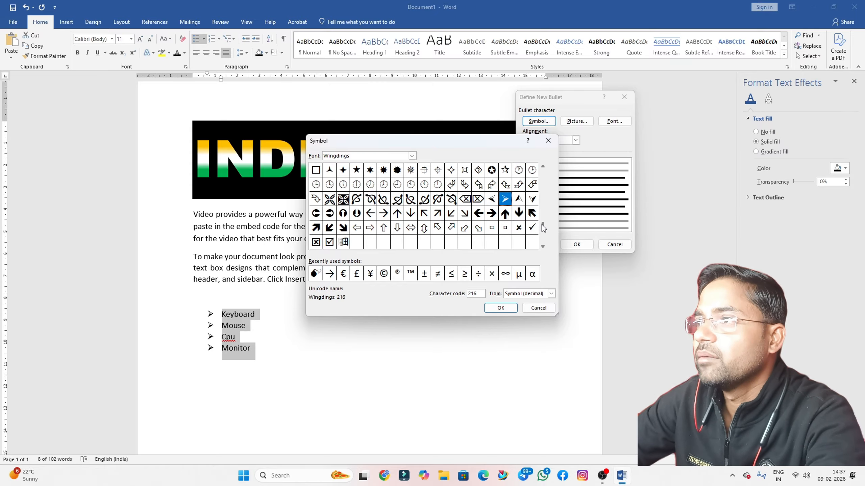
{"action": "scroll", "coordinate": [542, 224], "scroll_direction": "up", "scroll_amount": 2}
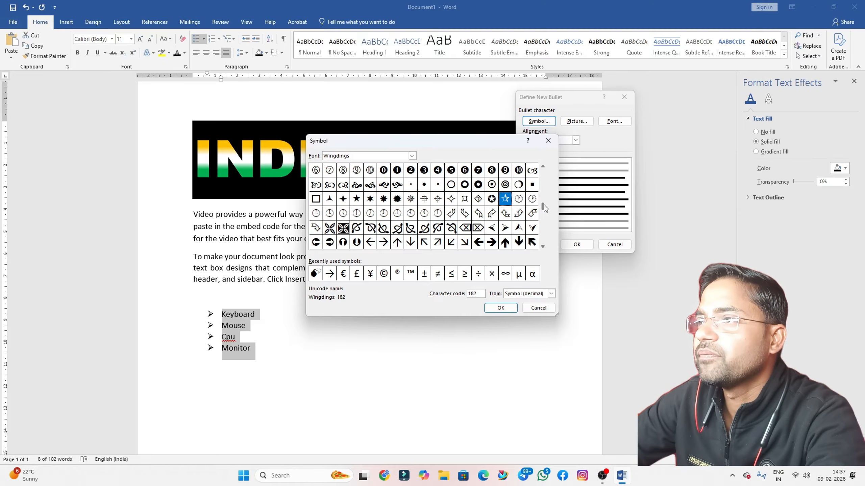
{"action": "scroll", "coordinate": [544, 205], "scroll_direction": "up", "scroll_amount": 2}
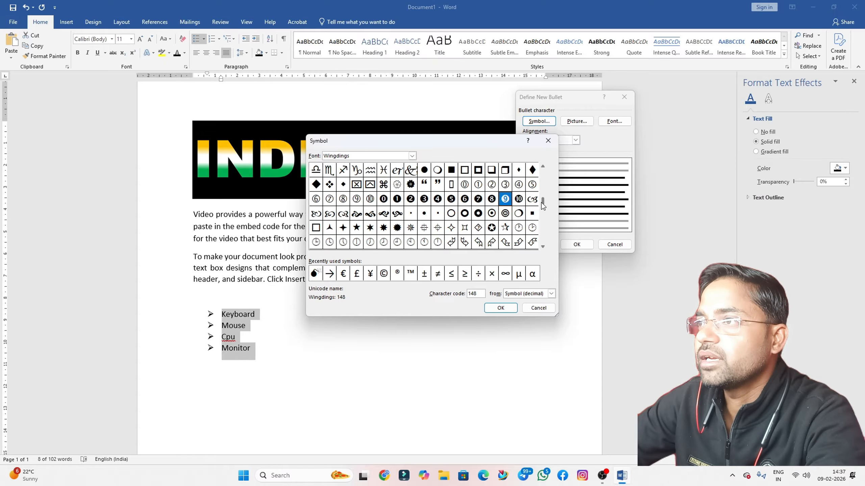
{"action": "scroll", "coordinate": [541, 199], "scroll_direction": "up", "scroll_amount": 1}
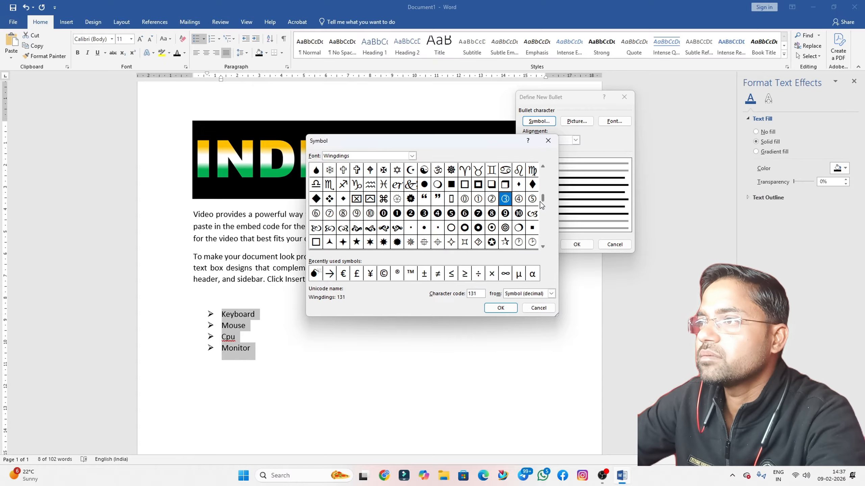
{"action": "scroll", "coordinate": [544, 203], "scroll_direction": "up", "scroll_amount": 1}
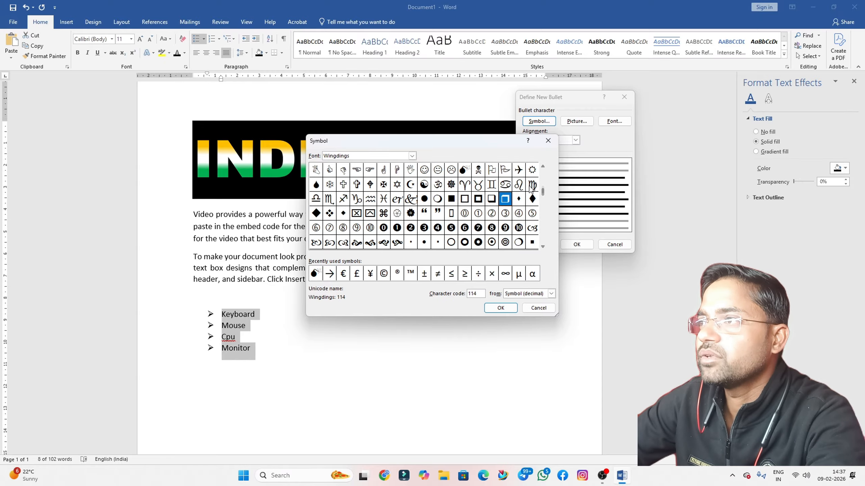
{"action": "left_click", "coordinate": [439, 187]}
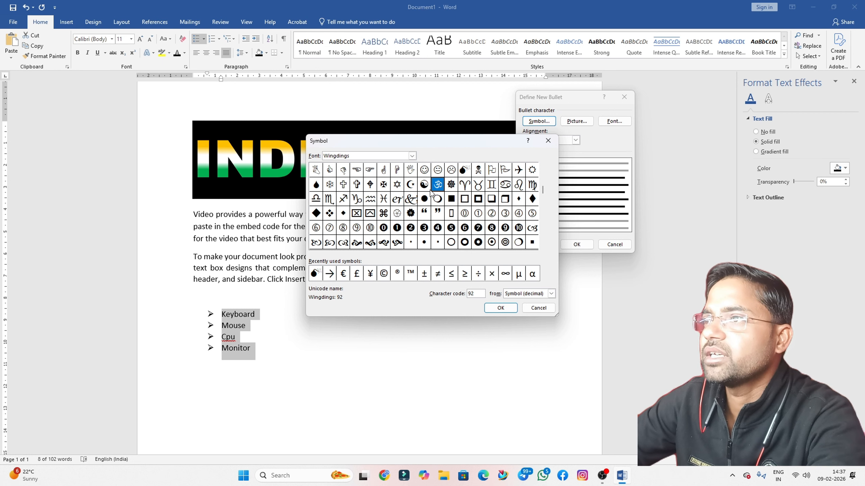
{"action": "left_click", "coordinate": [412, 216]}
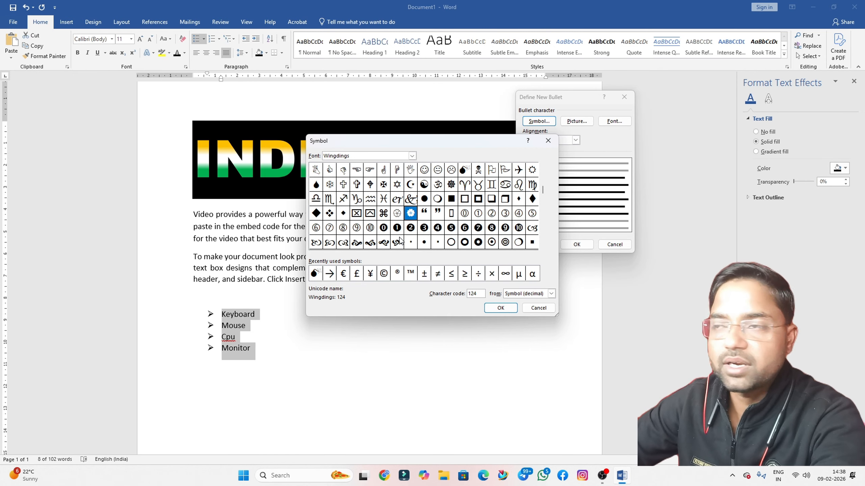
{"action": "left_click", "coordinate": [504, 305]}
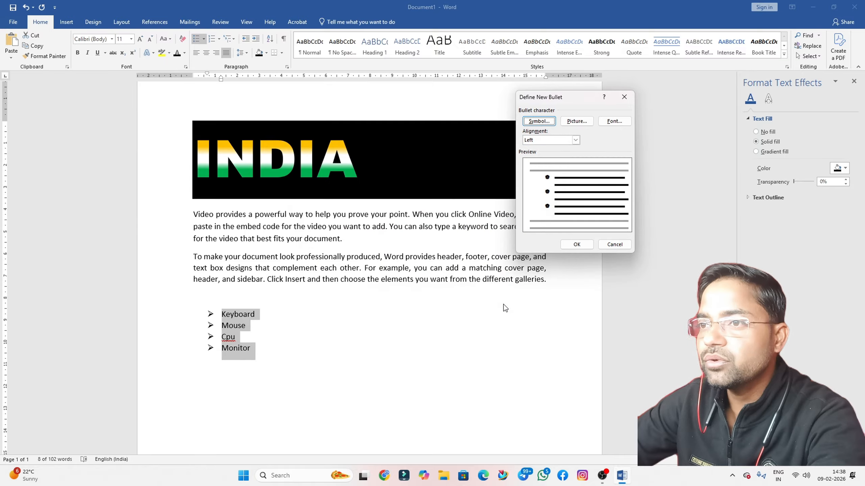
{"action": "left_click", "coordinate": [577, 245]}
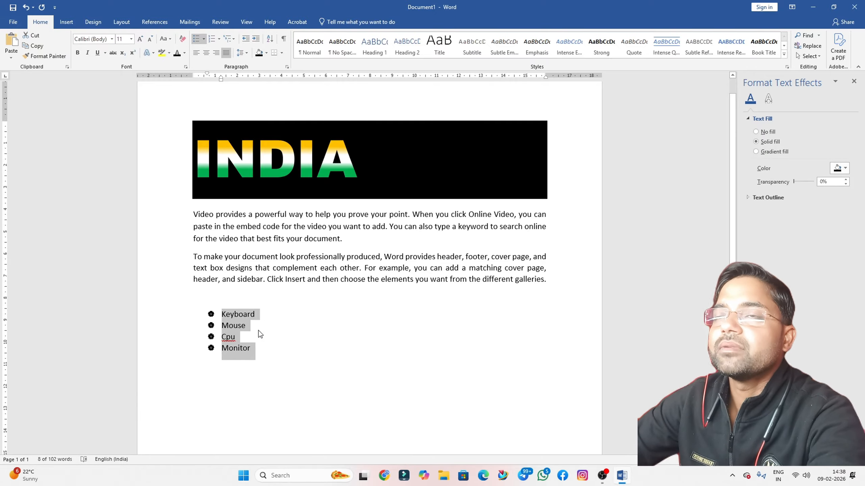
{"action": "left_click", "coordinate": [271, 354]}
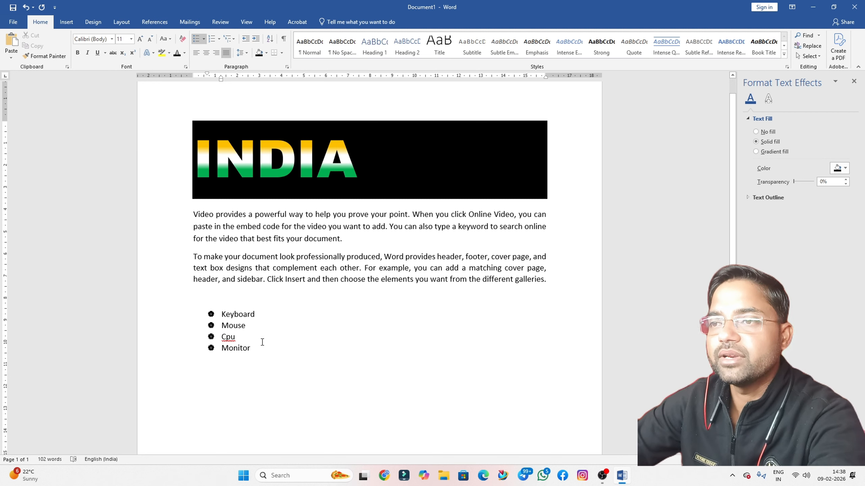
- Preview the numbering library formats, including i, ii, iii, on the four list items without applying one
{"action": "left_click_drag", "start_coordinate": [254, 349], "coordinate": [198, 305]}
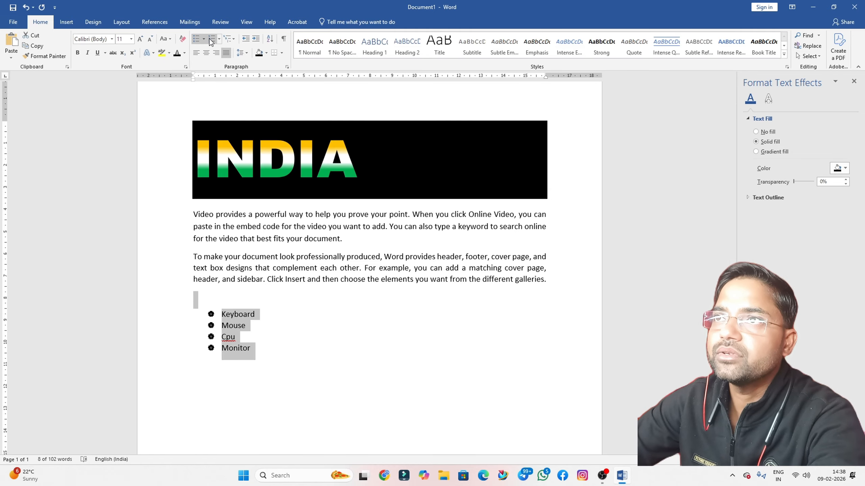
{"action": "left_click", "coordinate": [220, 39]}
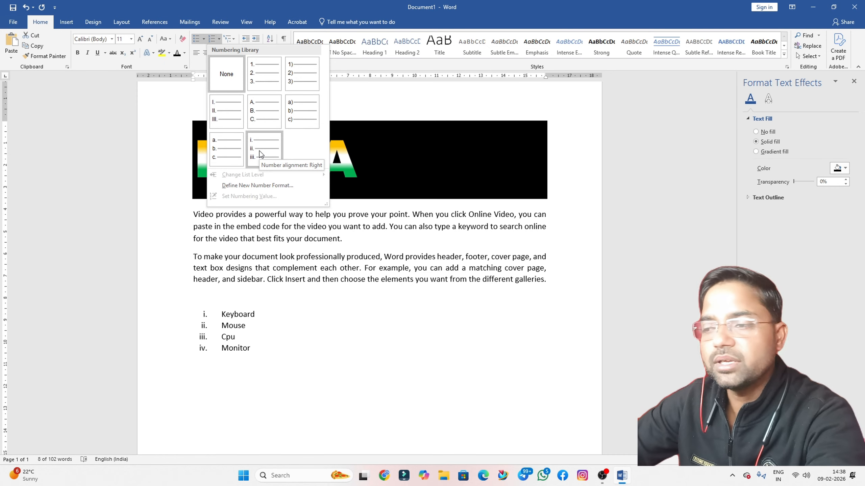
{"action": "left_click", "coordinate": [266, 356]}
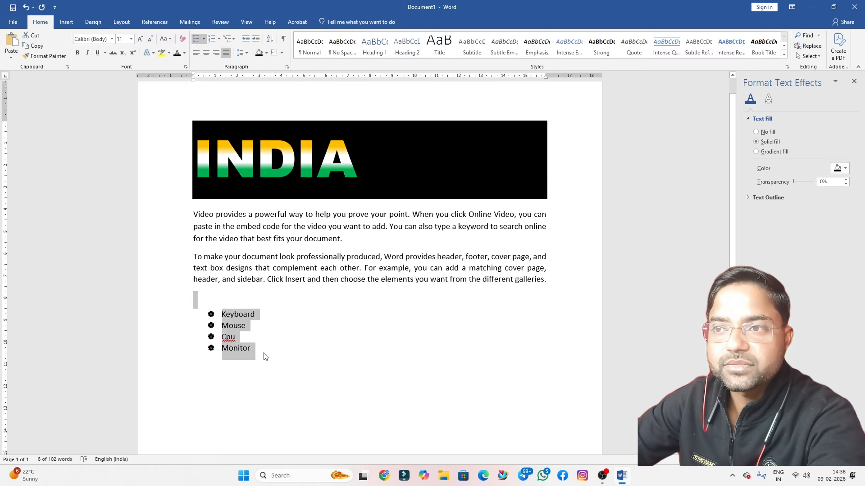
{"action": "left_click", "coordinate": [267, 355]}
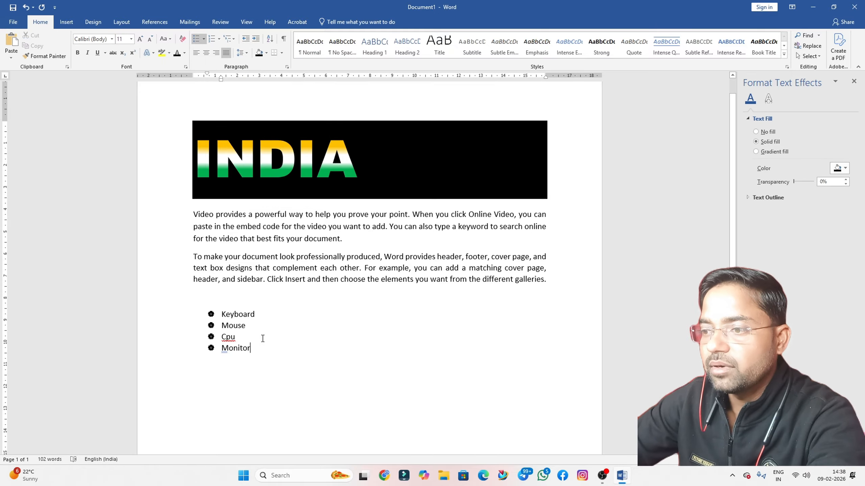
- Leave the bulleted list after Monitor and enter the word keyboard on a plain line below it
{"action": "key", "text": "Return"}
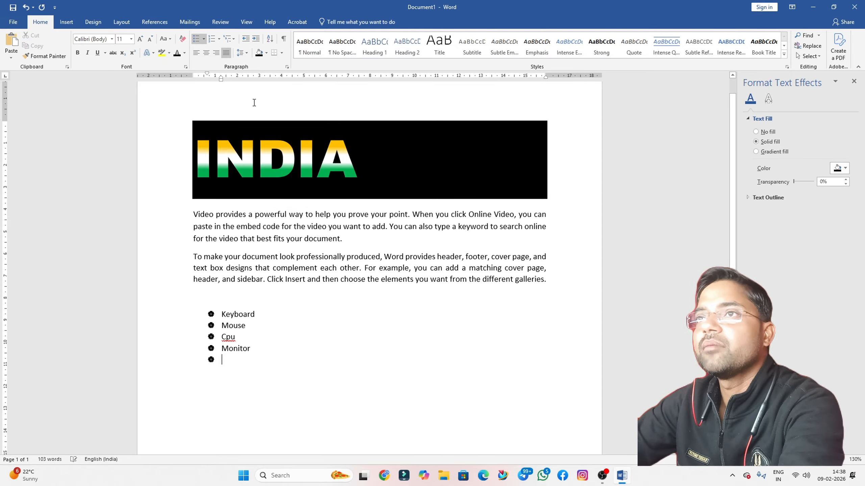
{"action": "key", "text": "Return"}
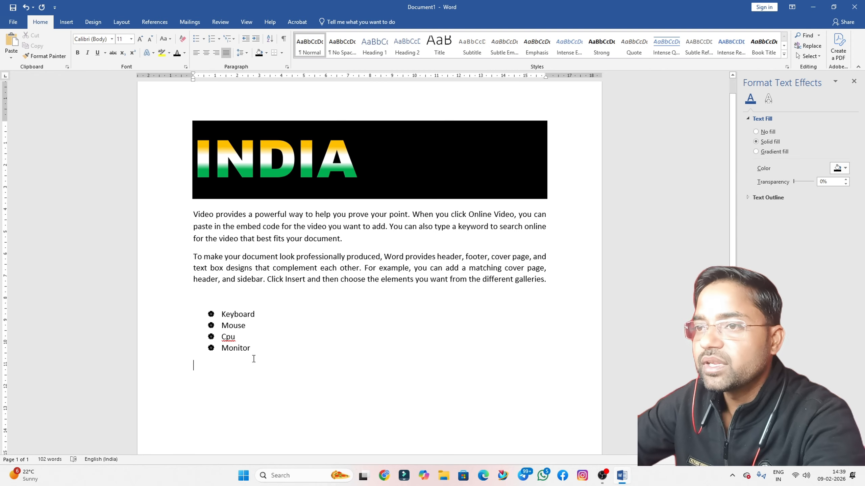
{"action": "left_click", "coordinate": [239, 371]}
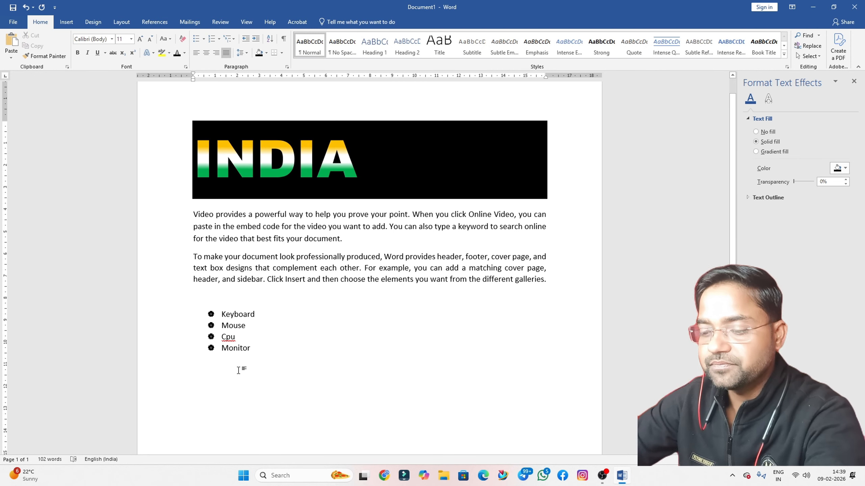
{"action": "type", "text": "keyb"}
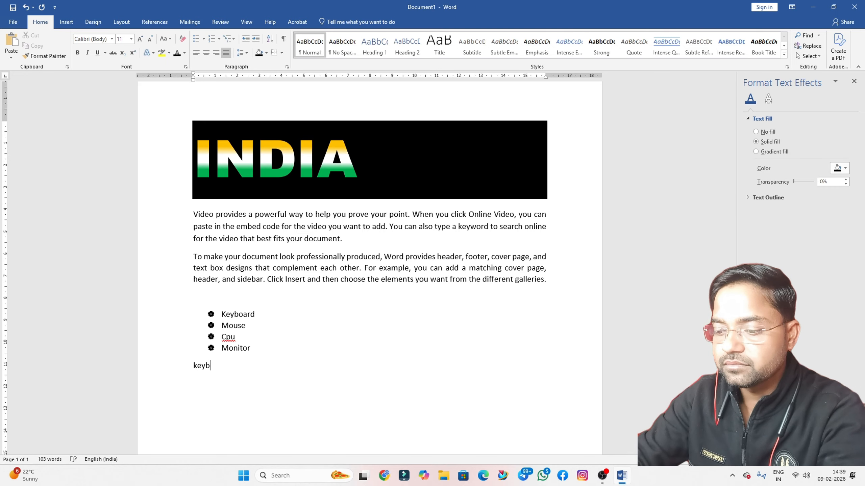
{"action": "type", "text": "oard"}
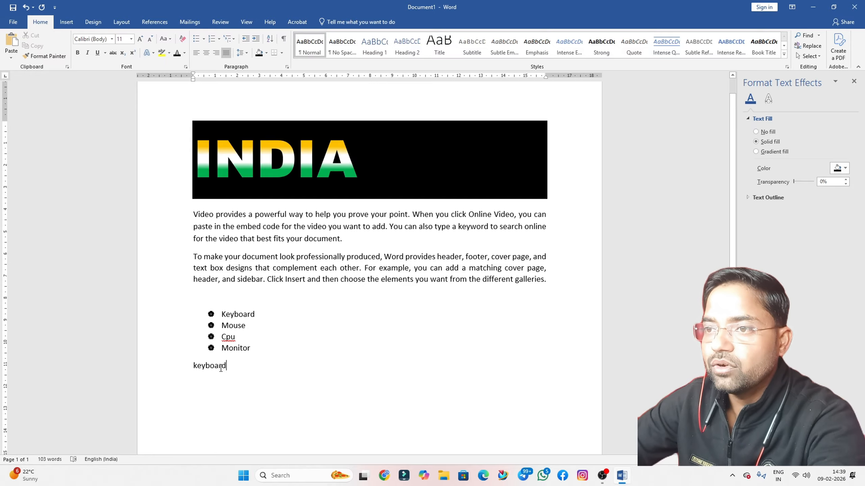
- Apply the multilevel list format that begins with a four-diamond bullet to the plain keyboard line below the list
{"action": "left_click_drag", "start_coordinate": [230, 367], "coordinate": [192, 366]}
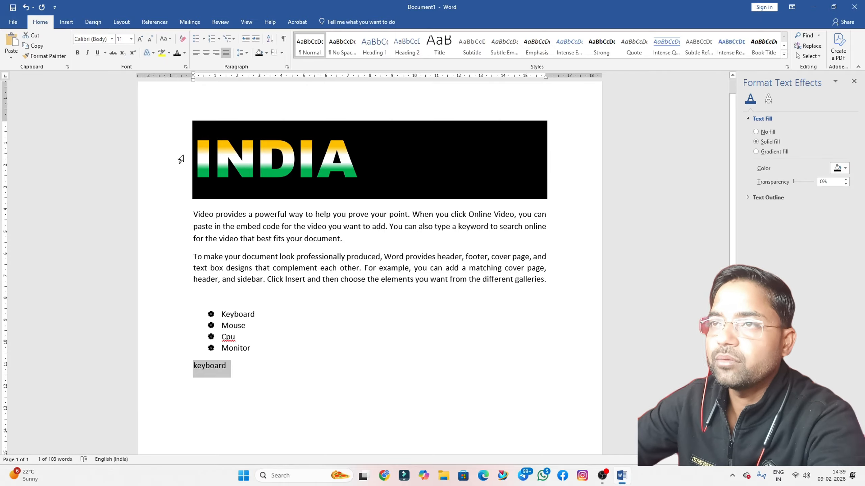
{"action": "left_click", "coordinate": [233, 41]}
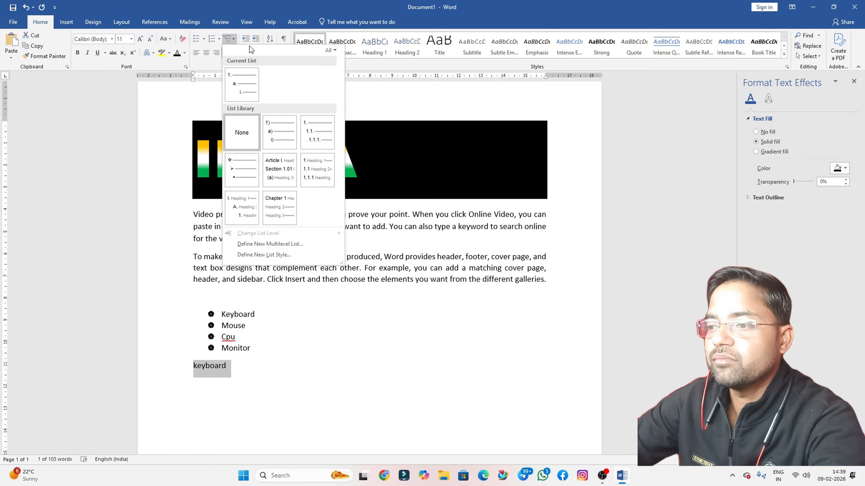
{"action": "mouse_move", "coordinate": [309, 139]}
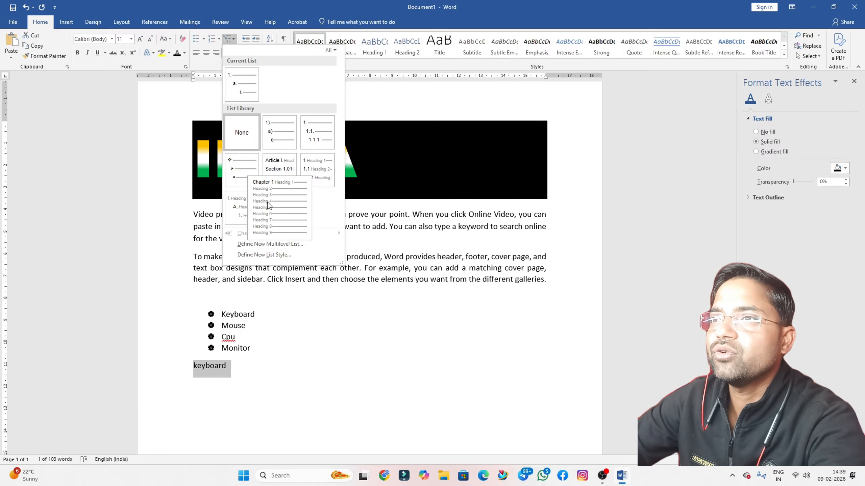
{"action": "mouse_move", "coordinate": [238, 181]}
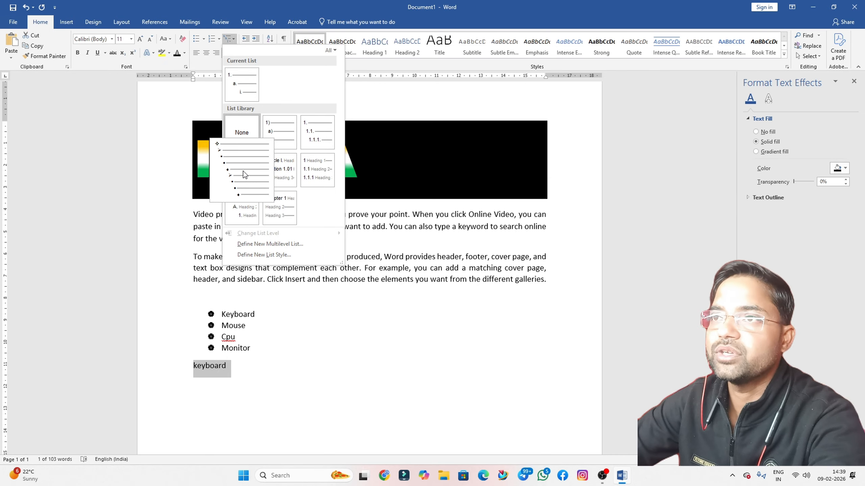
{"action": "left_click", "coordinate": [243, 172]}
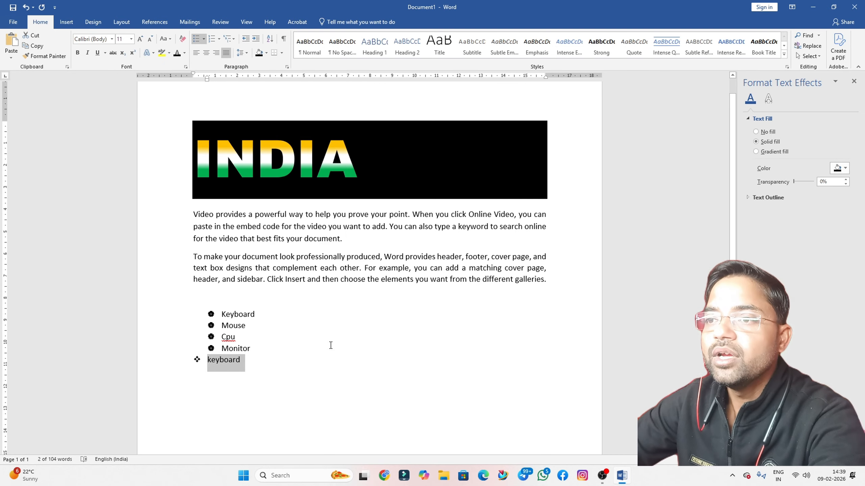
{"action": "left_click", "coordinate": [253, 364]}
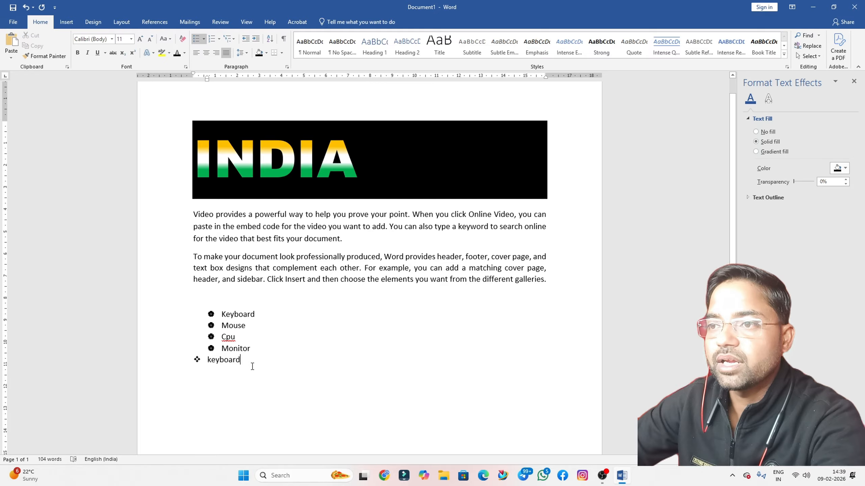
- Add Mechanical and Normal as second-level items under the Keyboard entry of the multilevel list
{"action": "key", "text": "Return"}
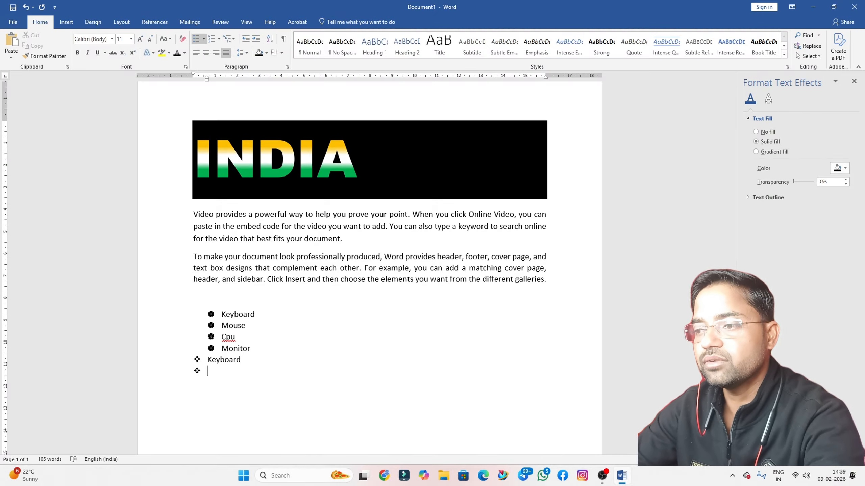
{"action": "key", "text": "Tab"}
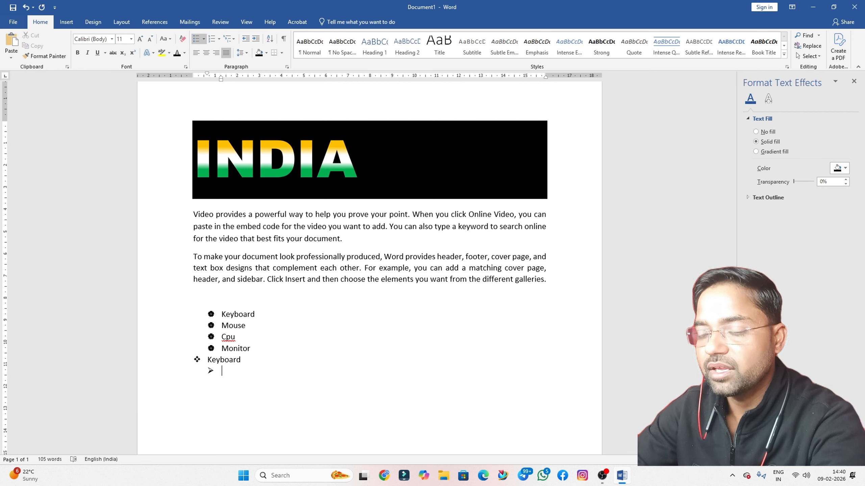
{"action": "type", "text": "m"}
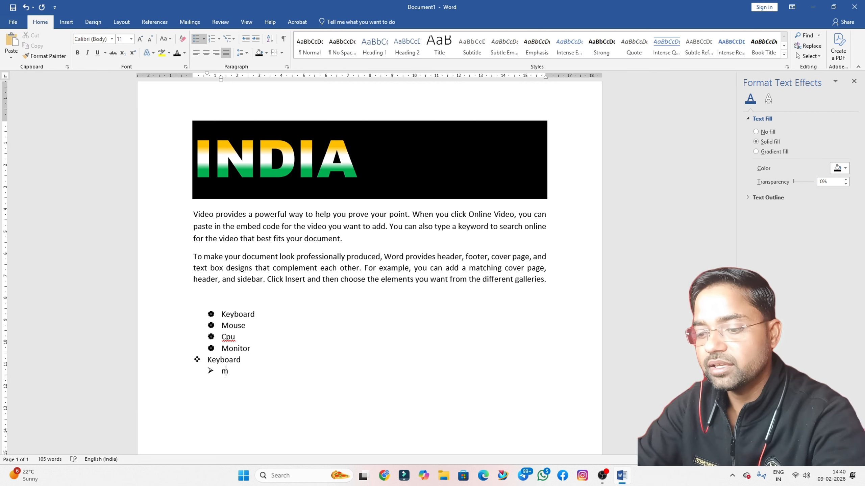
{"action": "type", "text": "echanical"}
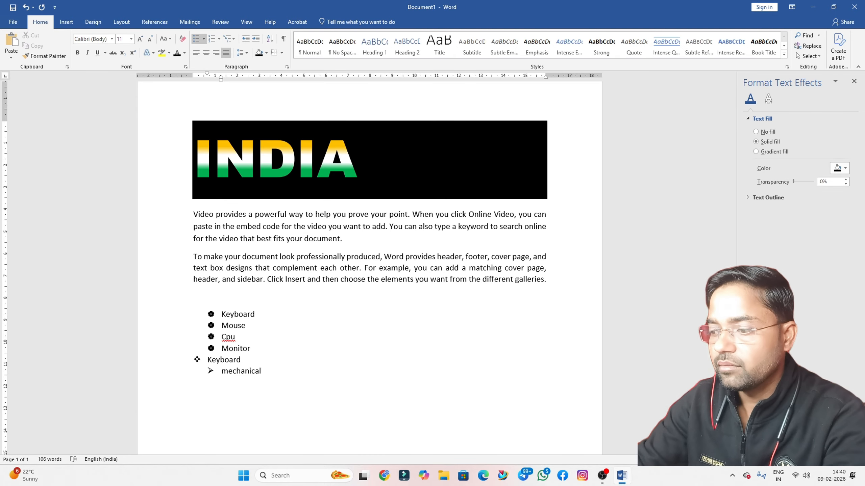
{"action": "key", "text": "Return"}
{"action": "type", "text": "normal"}
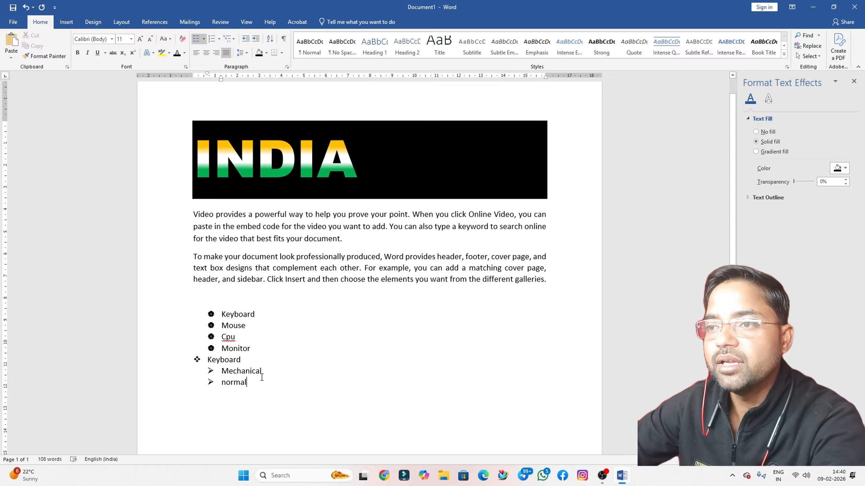
- Add Fruits as a first-level item of the multilevel list, with Mango as a second-level item beneath it
{"action": "key", "text": "Return"}
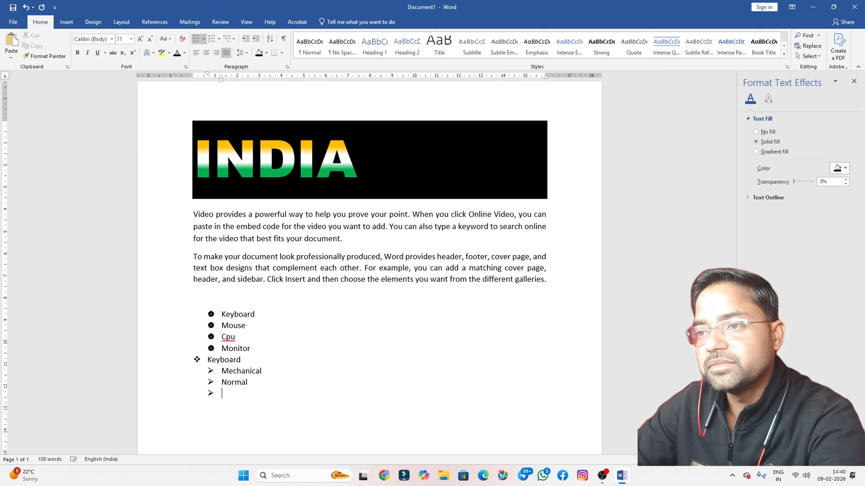
{"action": "key", "text": "shift+Tab"}
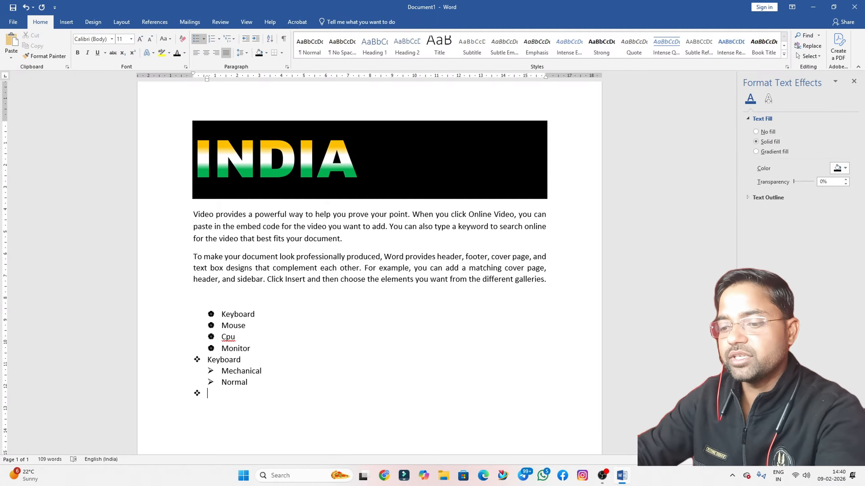
{"action": "type", "text": "fru"}
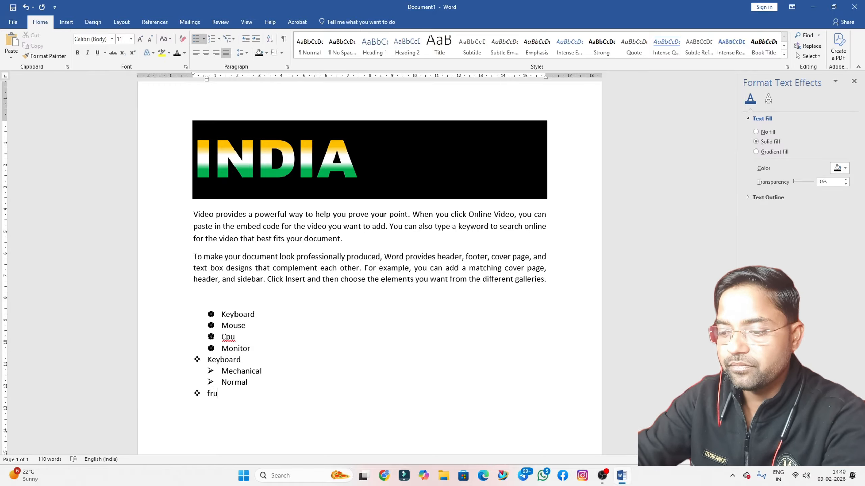
{"action": "type", "text": "its"}
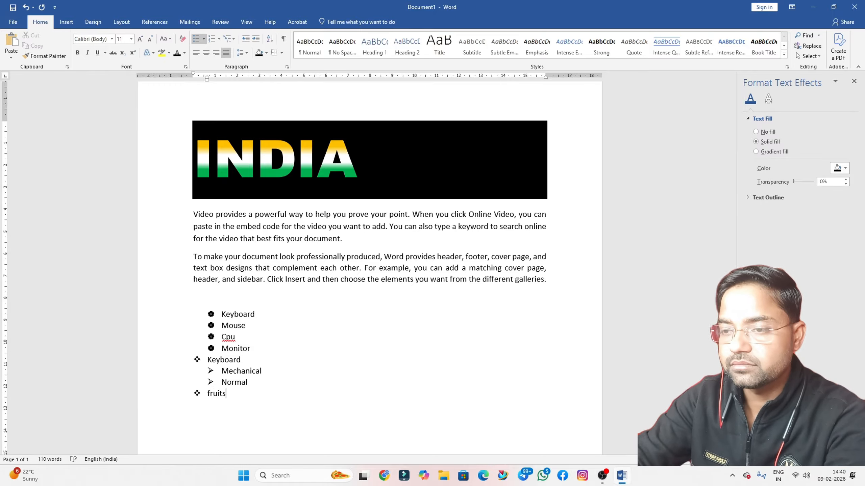
{"action": "key", "text": "Return"}
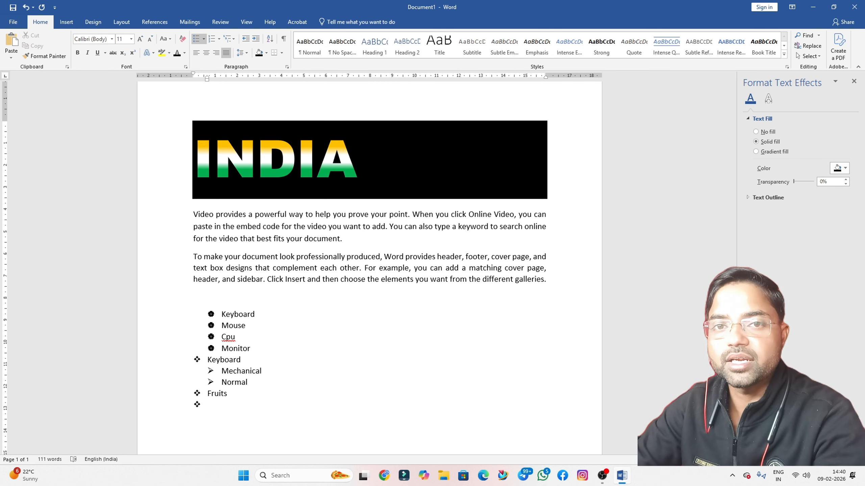
{"action": "key", "text": "Tab"}
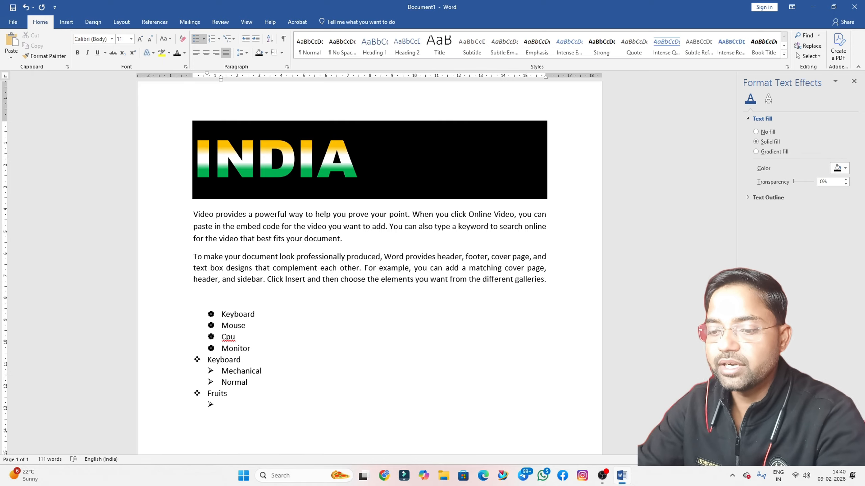
{"action": "type", "text": "mango"}
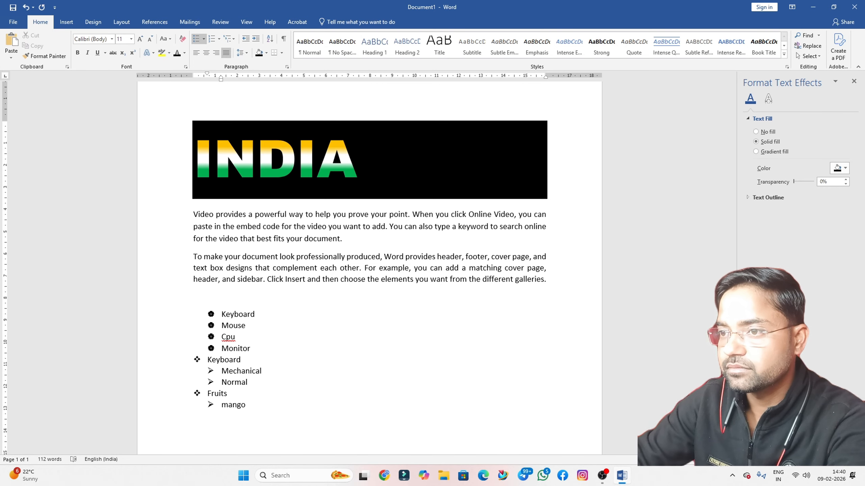
- Add the third-level item fghj beneath Mango and end the multilevel list
{"action": "key", "text": "Return"}
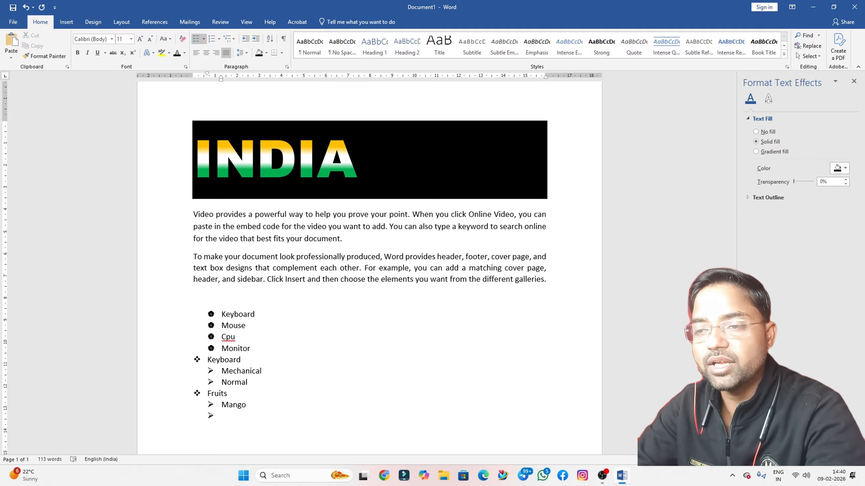
{"action": "key", "text": "Tab"}
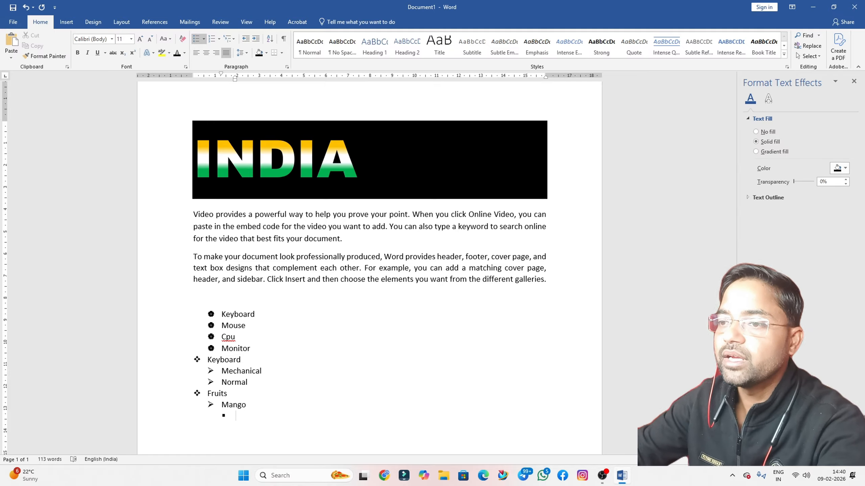
{"action": "type", "text": "fghj"}
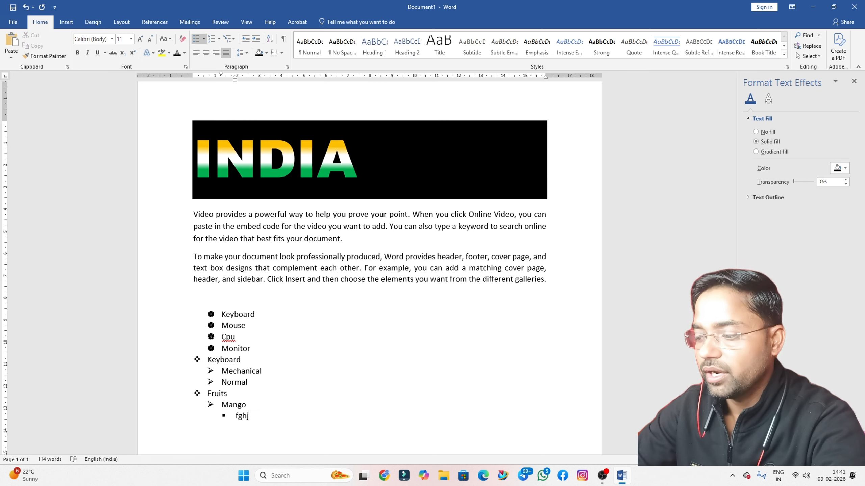
{"action": "key", "text": "Return"}
{"action": "key", "text": "shift+Tab"}
{"action": "key", "text": "Return"}
{"action": "key", "text": "Return"}
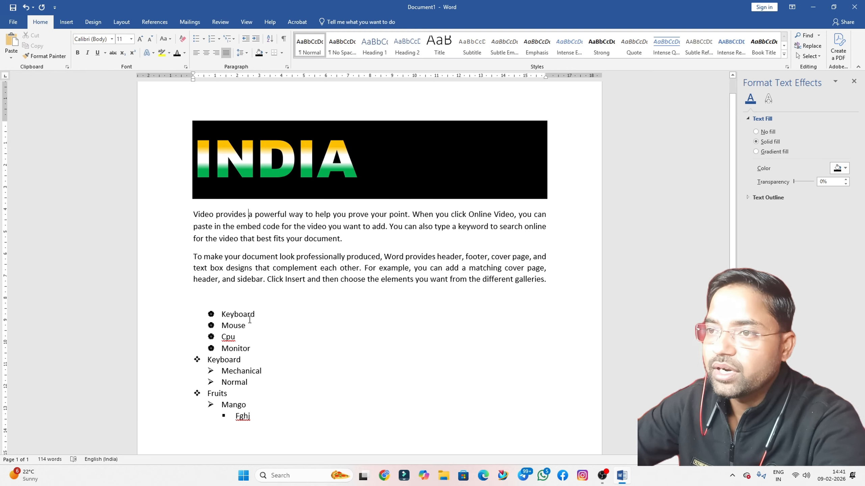
- Apply all borders to every list item from the first Keyboard entry down to Fghj
{"action": "left_click_drag", "start_coordinate": [257, 421], "coordinate": [214, 317]}
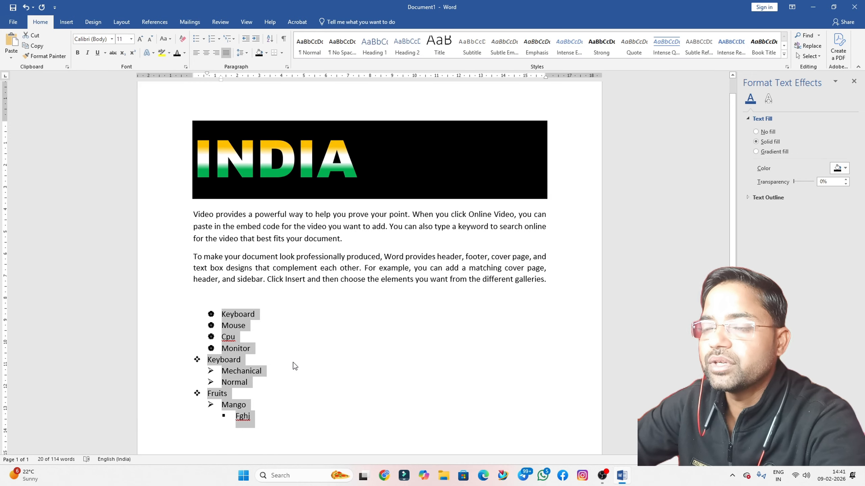
{"action": "left_click", "coordinate": [283, 53]}
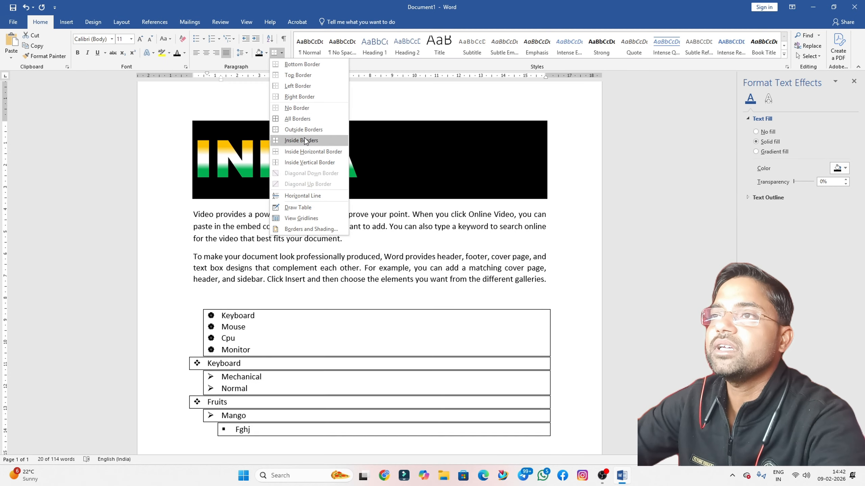
{"action": "left_click", "coordinate": [301, 119]}
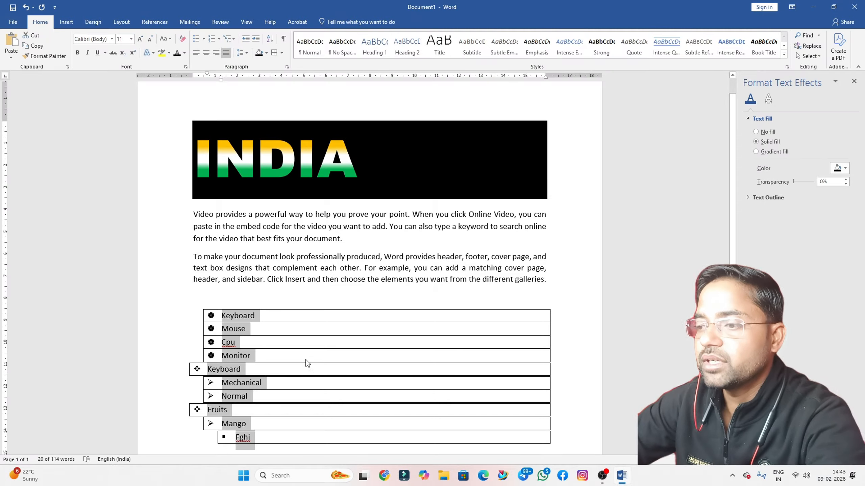
- Apply all borders to the first body paragraph, which begins "Video provides a powerful way"
{"action": "left_click_drag", "start_coordinate": [192, 213], "coordinate": [344, 240]}
{"action": "left_click", "coordinate": [281, 55]}
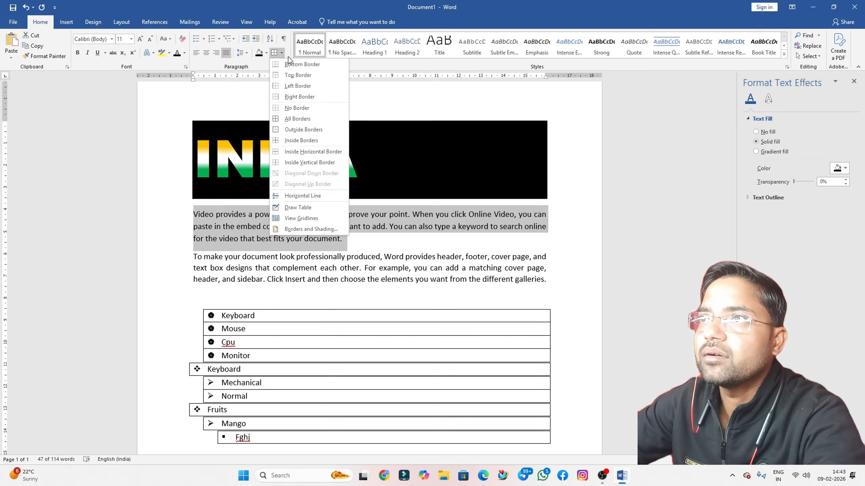
{"action": "left_click", "coordinate": [296, 119]}
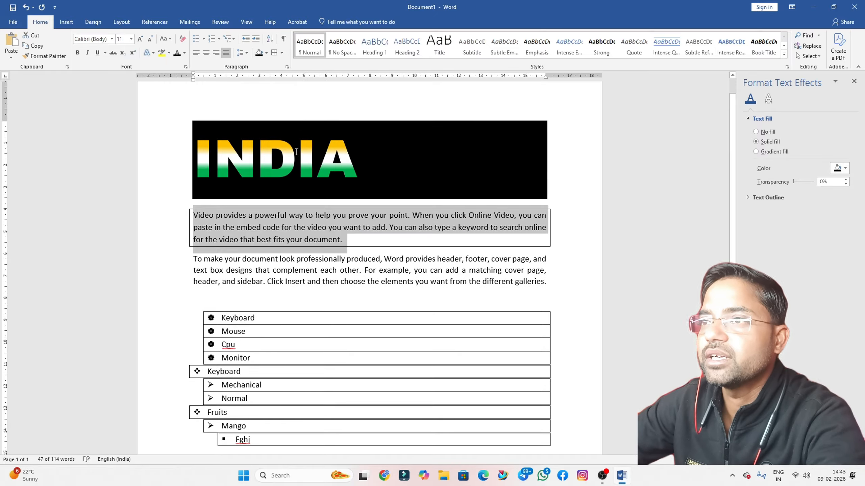
{"action": "left_click", "coordinate": [341, 235]}
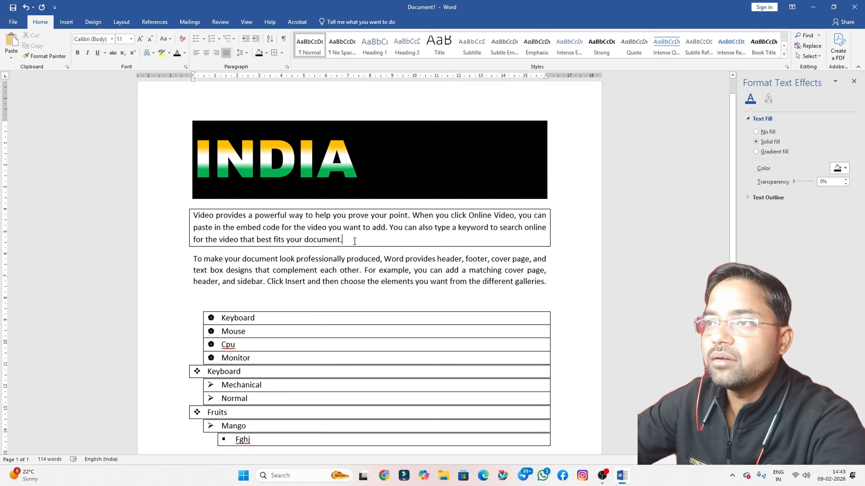
- Shade the bordered first body paragraph with the standard yellow color
{"action": "left_click_drag", "start_coordinate": [355, 241], "coordinate": [200, 214]}
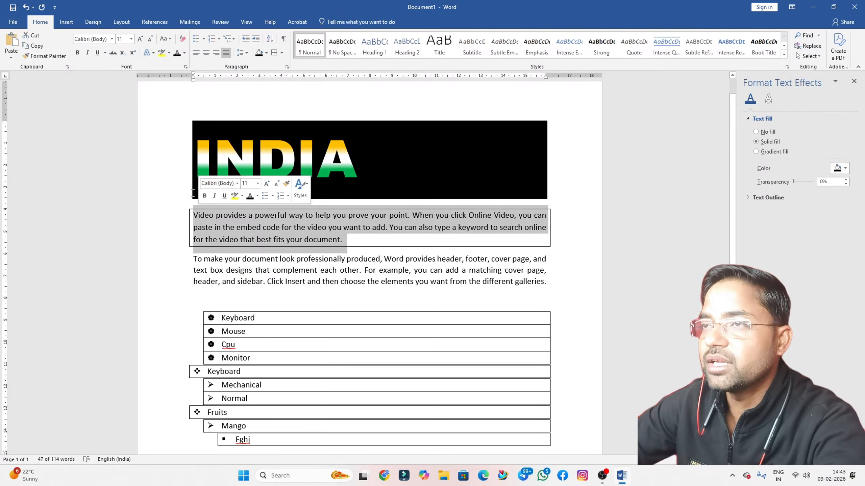
{"action": "left_click", "coordinate": [266, 53]}
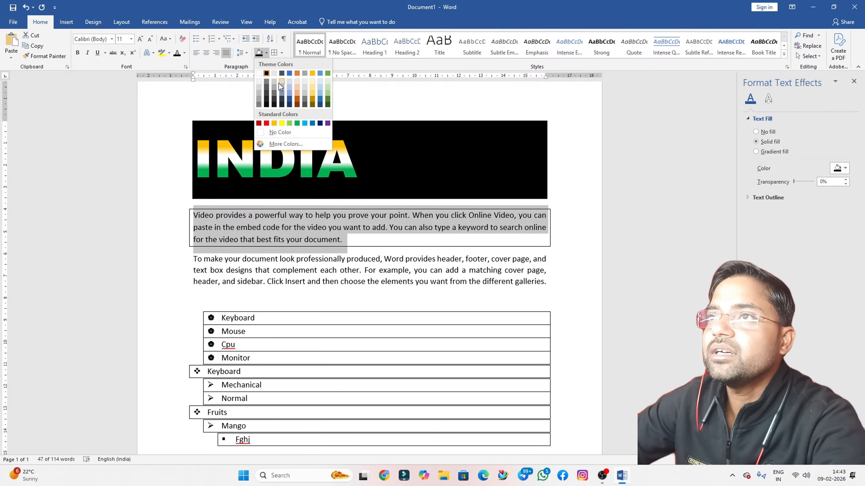
{"action": "left_click", "coordinate": [282, 123]}
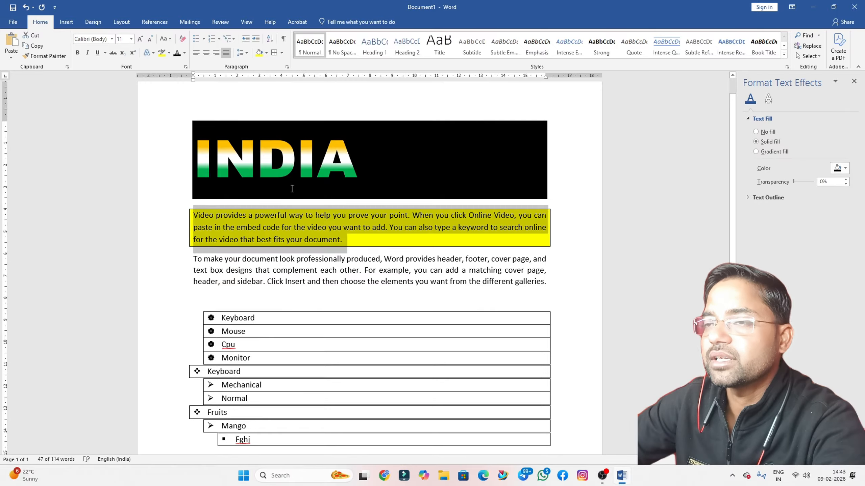
{"action": "left_click", "coordinate": [350, 237]}
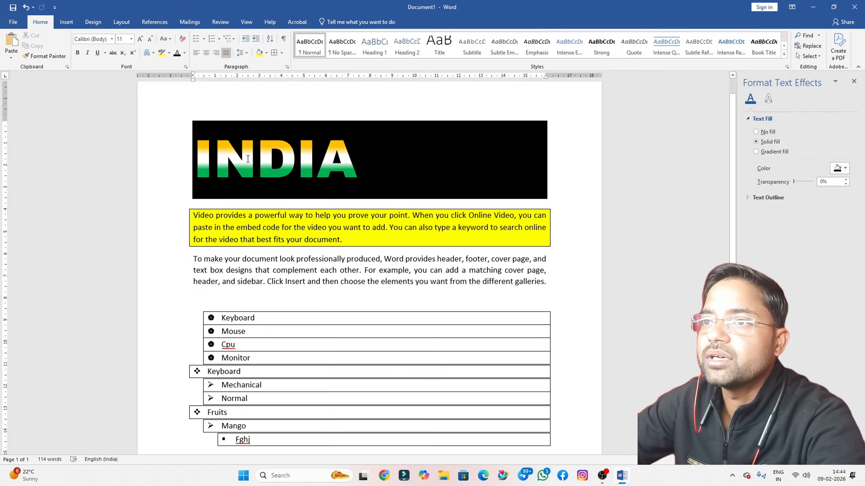
- Increase the left indent of the paragraph beginning "To make your document" to about the 5 mark on the ruler
{"action": "left_click", "coordinate": [255, 40]}
{"action": "left_click", "coordinate": [256, 40]}
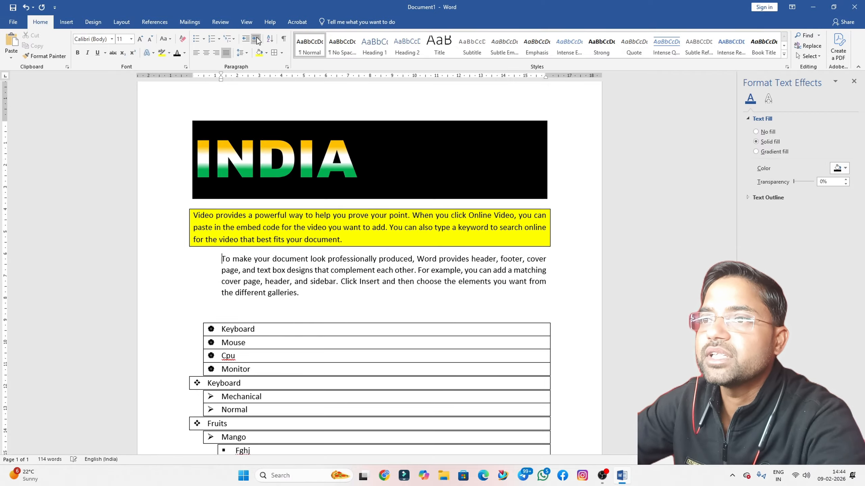
{"action": "left_click", "coordinate": [257, 40]}
{"action": "left_click", "coordinate": [256, 40]}
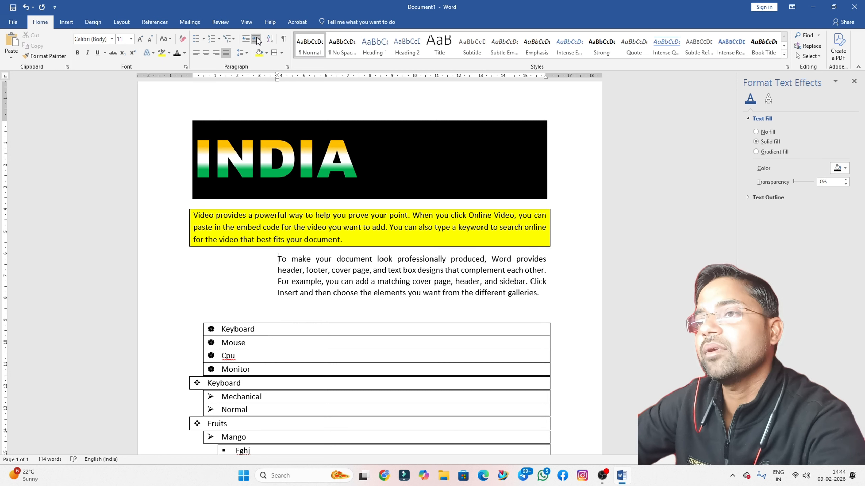
{"action": "left_click", "coordinate": [256, 40]}
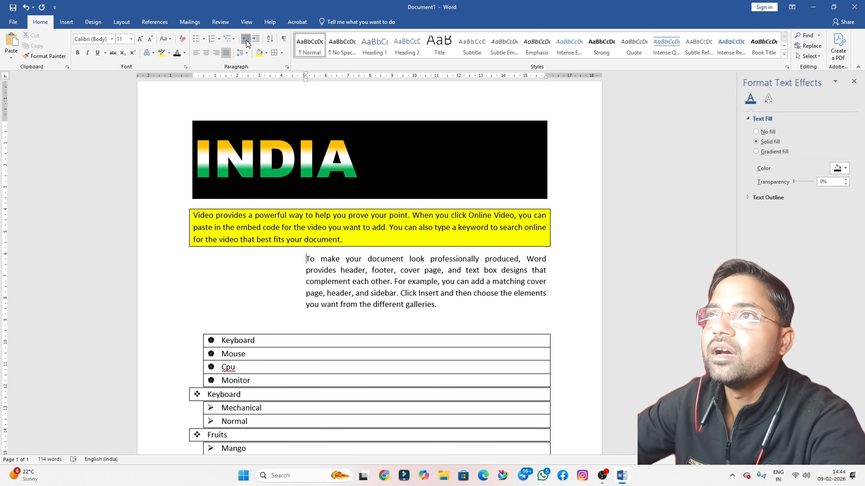
- Decrease the indent of the paragraph beginning "To make your document" until it is back at the left margin
{"action": "left_click", "coordinate": [246, 40]}
{"action": "left_click", "coordinate": [246, 40]}
{"action": "left_click", "coordinate": [245, 40]}
{"action": "left_click", "coordinate": [246, 40]}
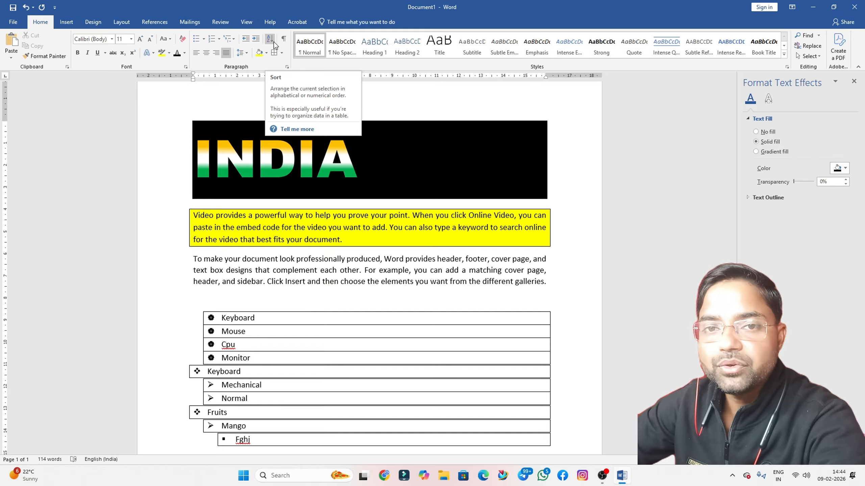
- Remove the bullets from all the bordered list items, from the first Keyboard entry to Fghj
{"action": "scroll", "coordinate": [311, 264], "scroll_direction": "down", "scroll_amount": 3}
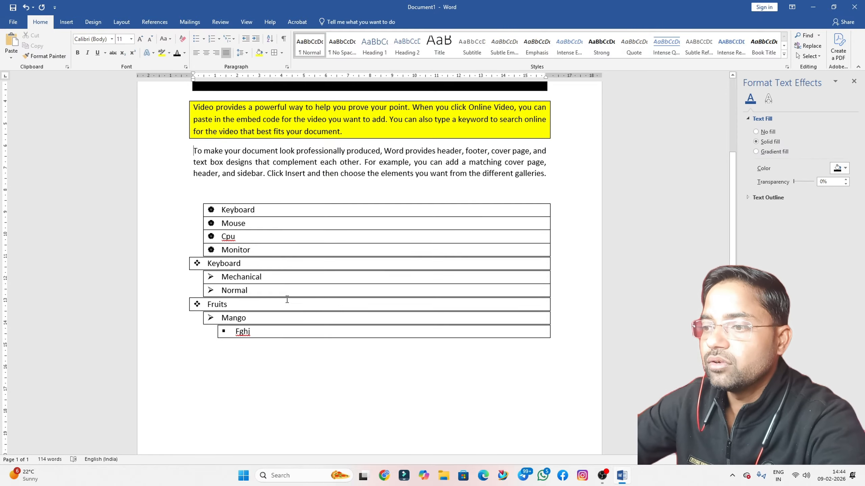
{"action": "left_click_drag", "start_coordinate": [264, 334], "coordinate": [211, 202]}
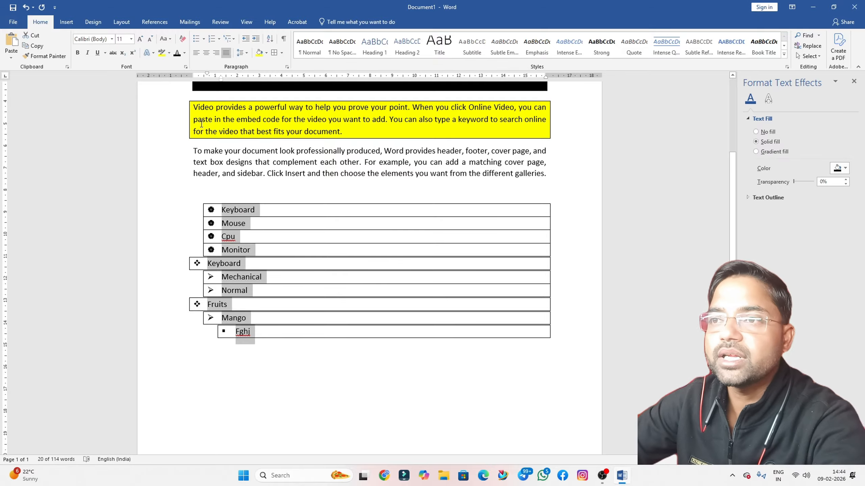
{"action": "left_click", "coordinate": [204, 40]}
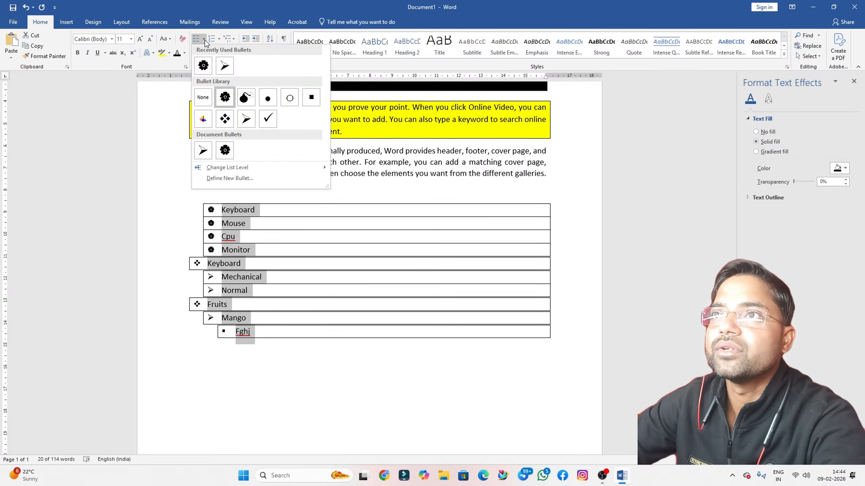
{"action": "left_click", "coordinate": [205, 41]}
{"action": "left_click", "coordinate": [197, 43]}
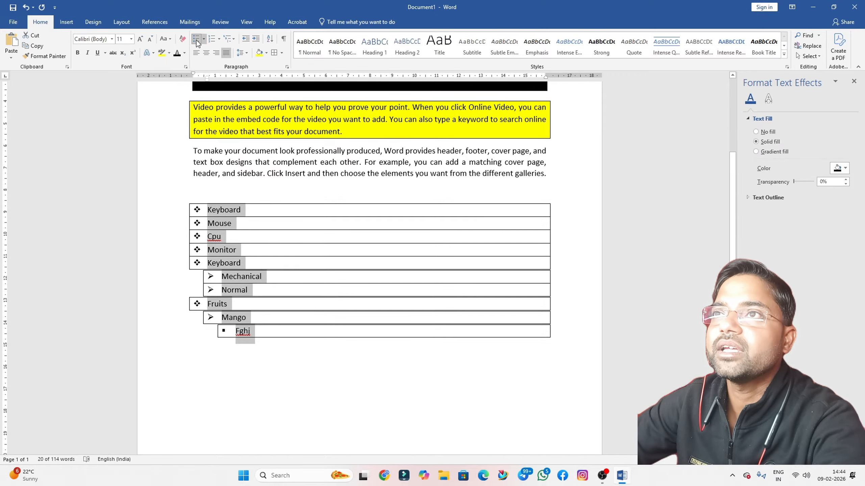
{"action": "left_click", "coordinate": [197, 40]}
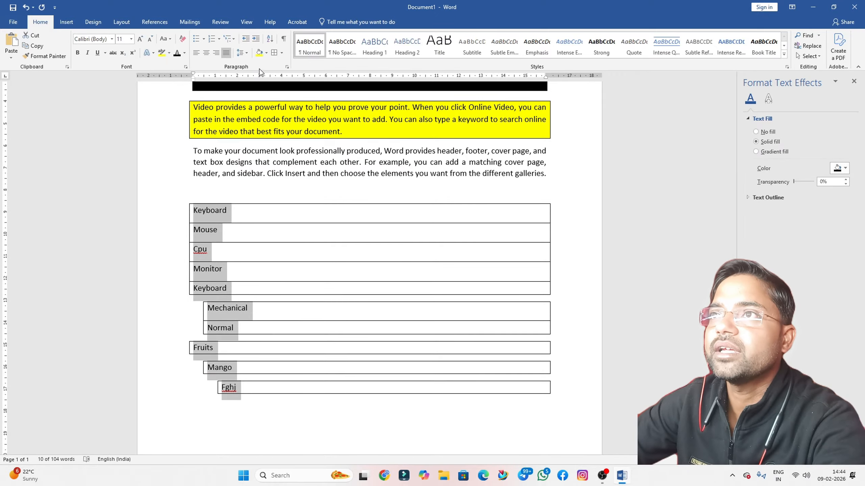
- Remove all borders and the space after each paragraph from the selected list, from the first Keyboard entry to Fghj
{"action": "left_click", "coordinate": [282, 52]}
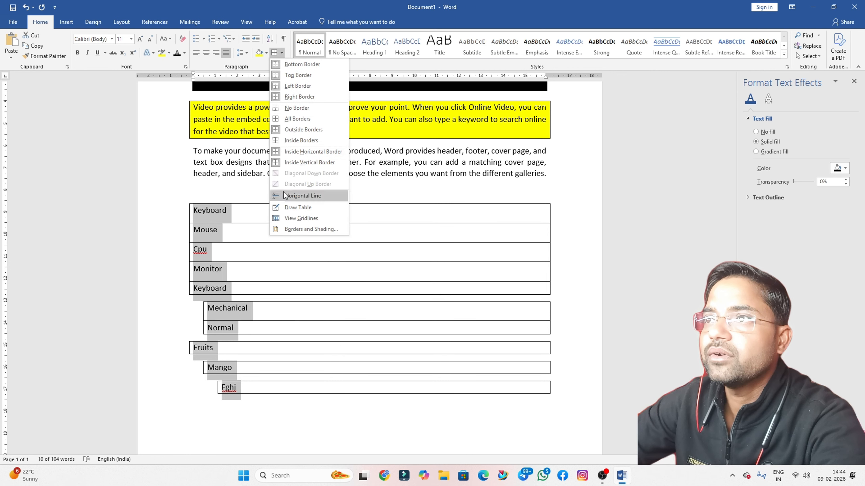
{"action": "left_click", "coordinate": [294, 107]}
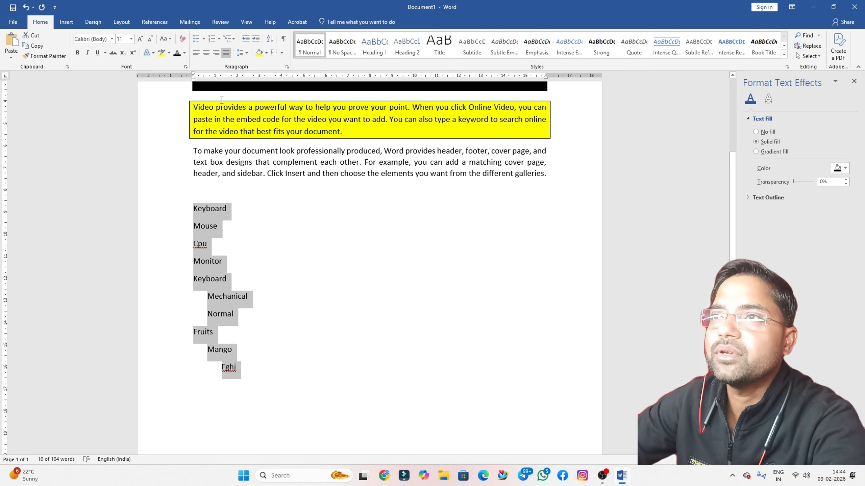
{"action": "left_click", "coordinate": [247, 54]}
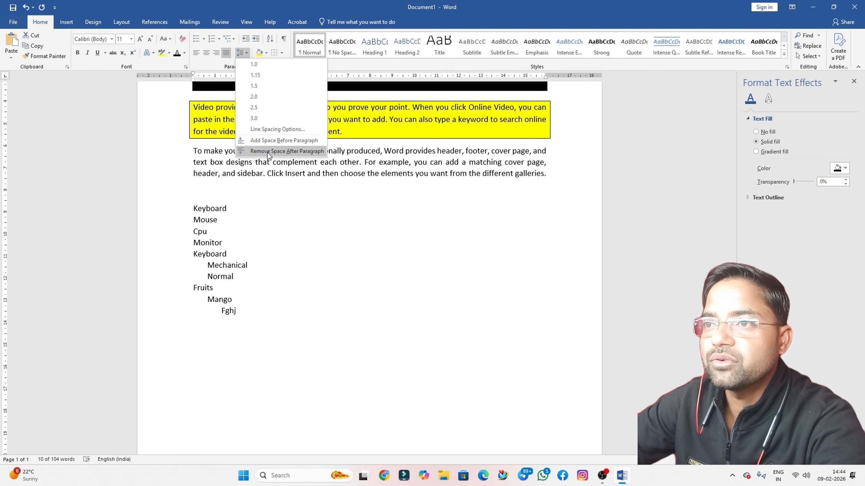
{"action": "left_click", "coordinate": [268, 152]}
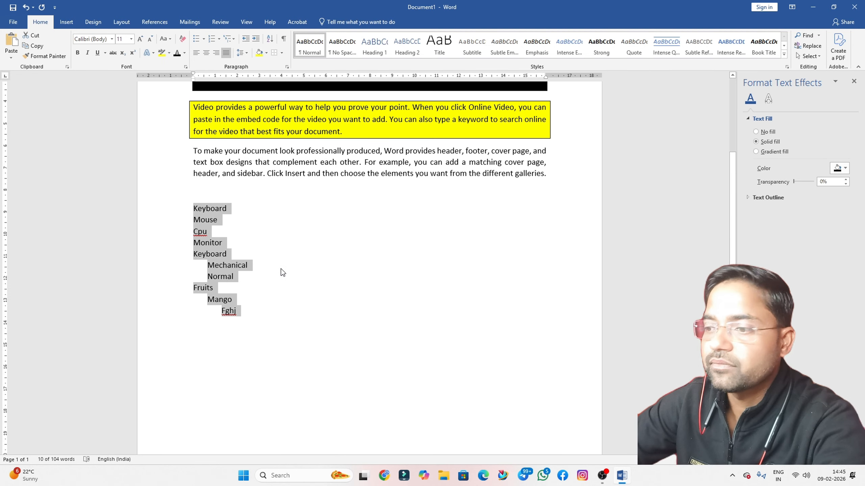
{"action": "left_click", "coordinate": [265, 316]}
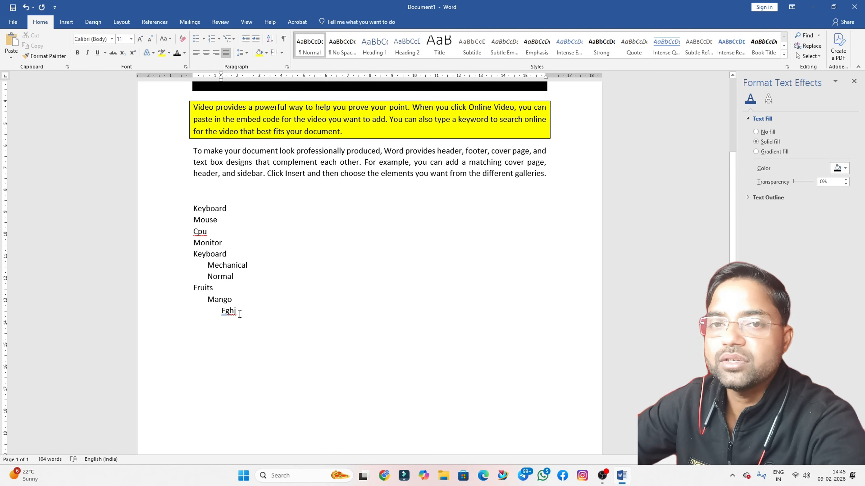
- Remove the left indents from the Mechanical, Normal, Mango and Fghj list lines so they align with the left margin
{"action": "left_click_drag", "start_coordinate": [193, 204], "coordinate": [243, 309]}
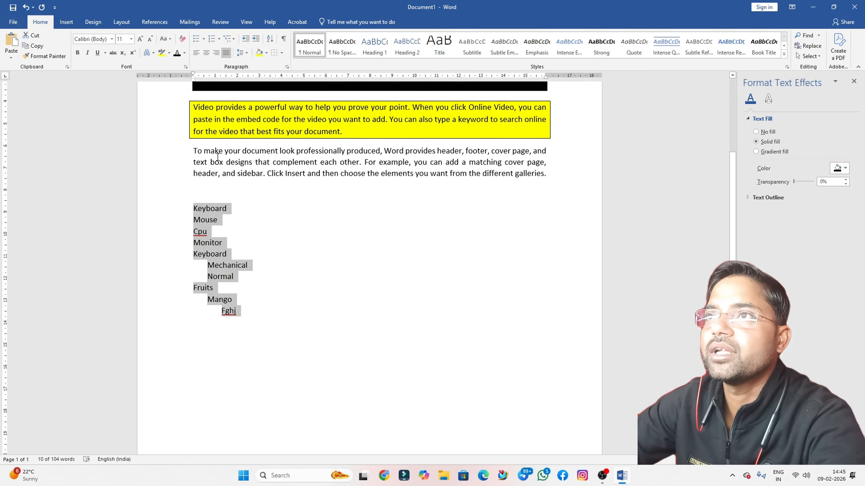
{"action": "left_click", "coordinate": [209, 268]}
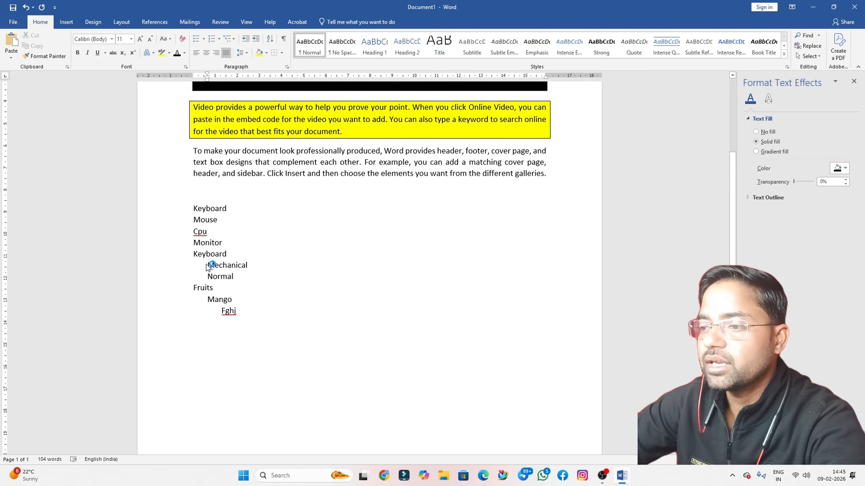
{"action": "left_click", "coordinate": [249, 40]}
{"action": "left_click", "coordinate": [208, 278]}
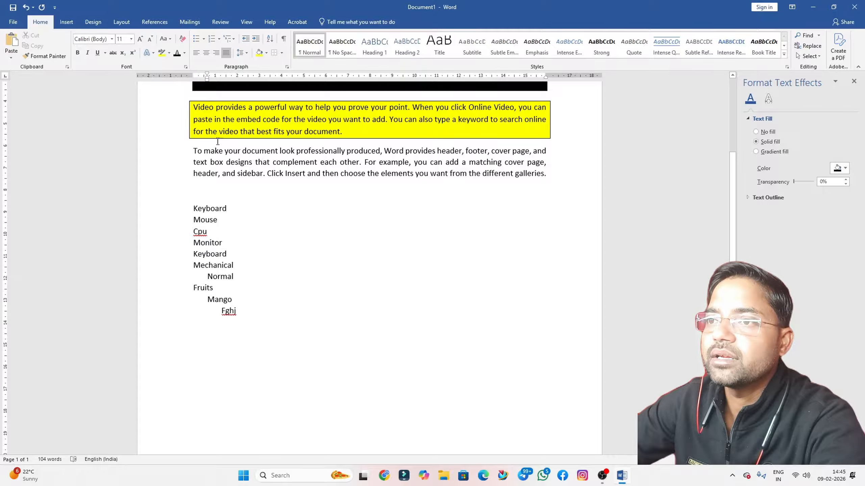
{"action": "left_click", "coordinate": [246, 40]}
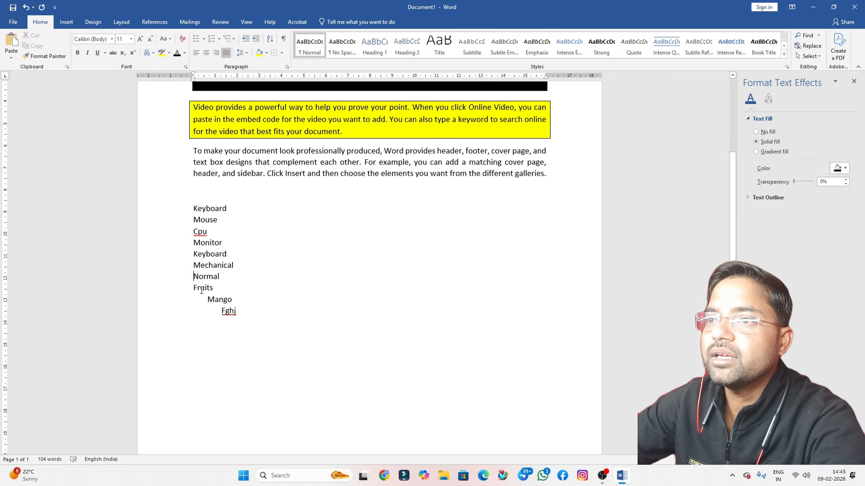
{"action": "left_click", "coordinate": [207, 300]}
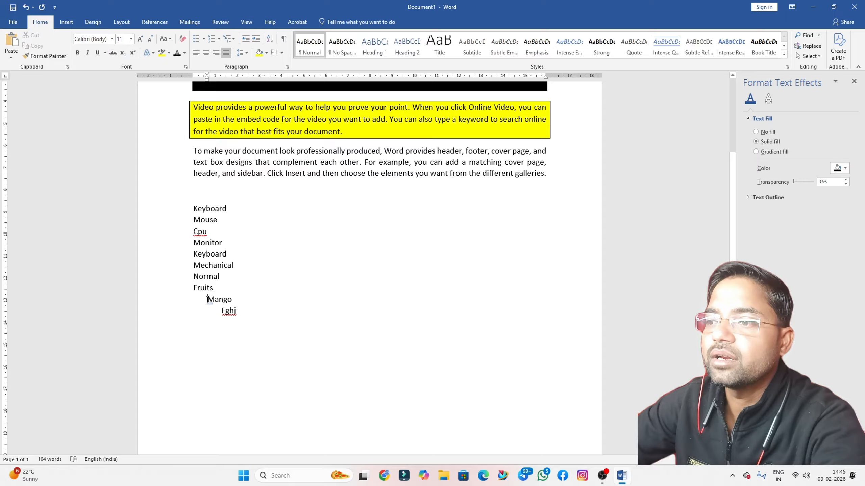
{"action": "left_click", "coordinate": [246, 38]}
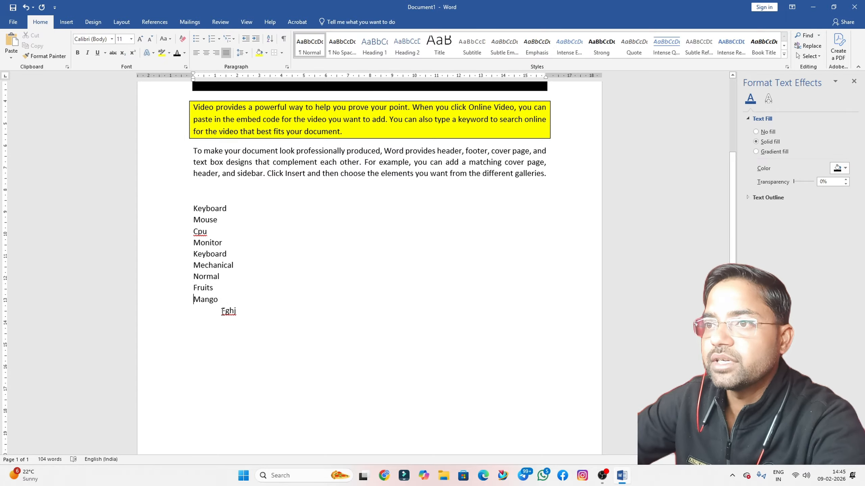
{"action": "left_click", "coordinate": [223, 311]}
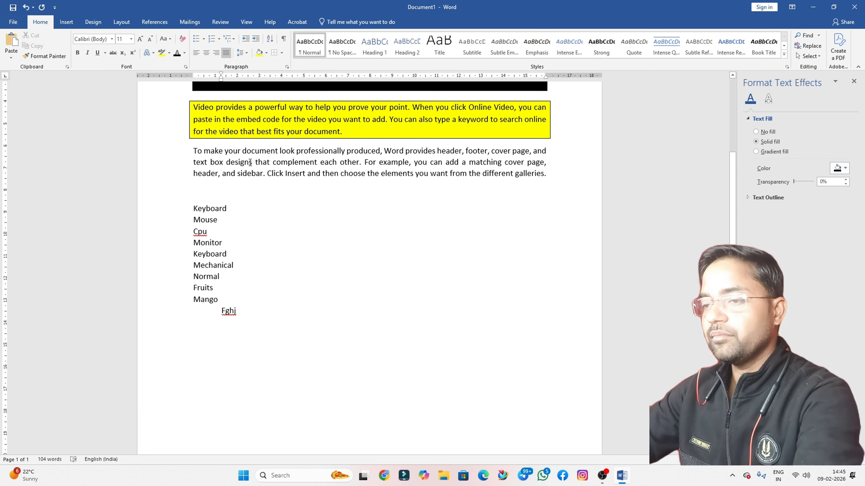
{"action": "key", "text": "BackSpace"}
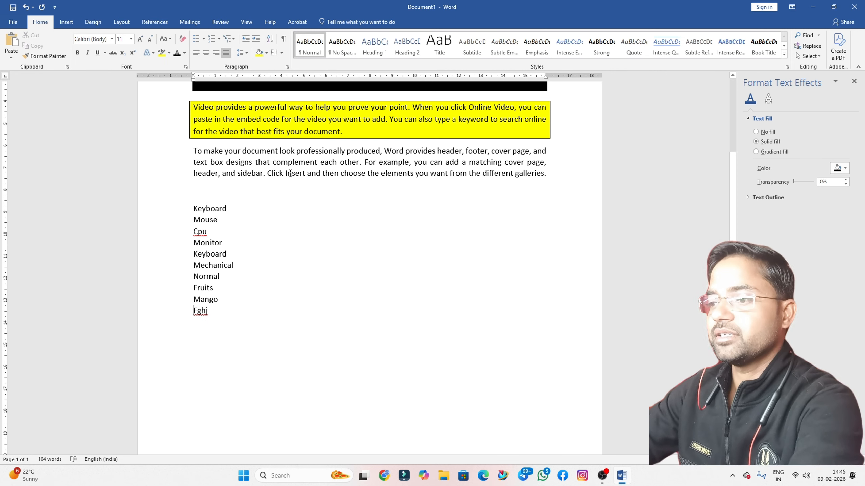
- Sort the whole list, from Keyboard to Fghj, by paragraph text in ascending order with no header row
{"action": "left_click_drag", "start_coordinate": [194, 207], "coordinate": [229, 312]}
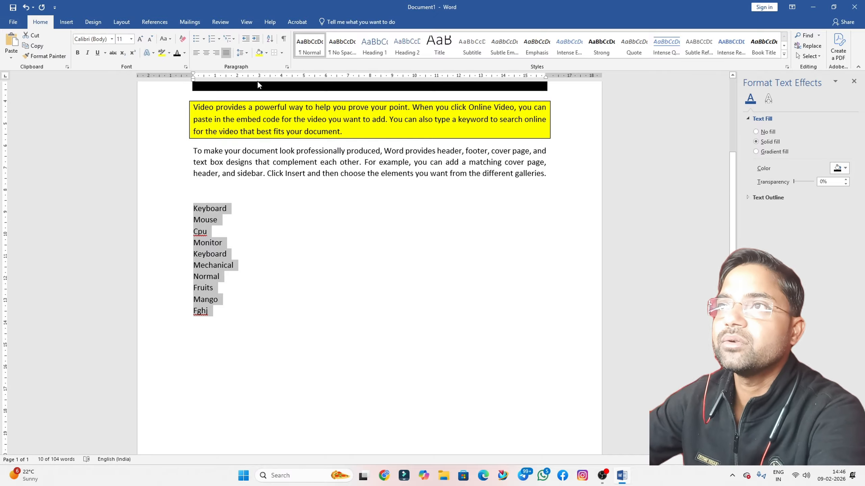
{"action": "left_click", "coordinate": [270, 39]}
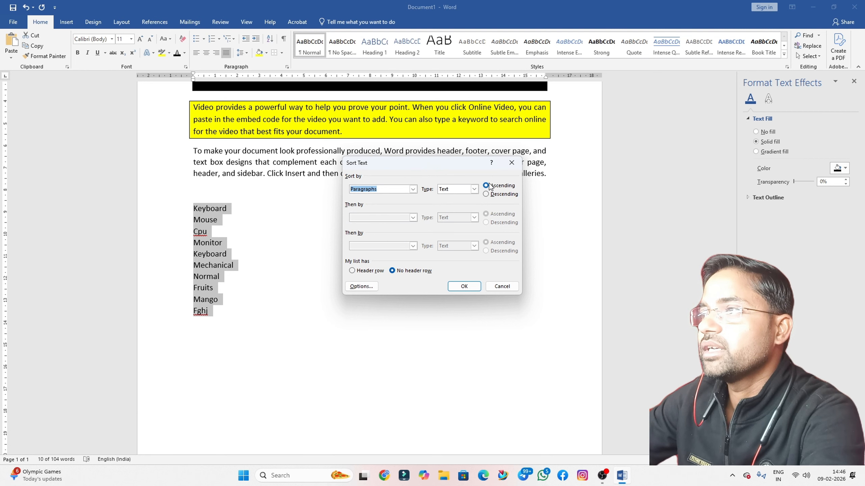
{"action": "left_click", "coordinate": [464, 286]}
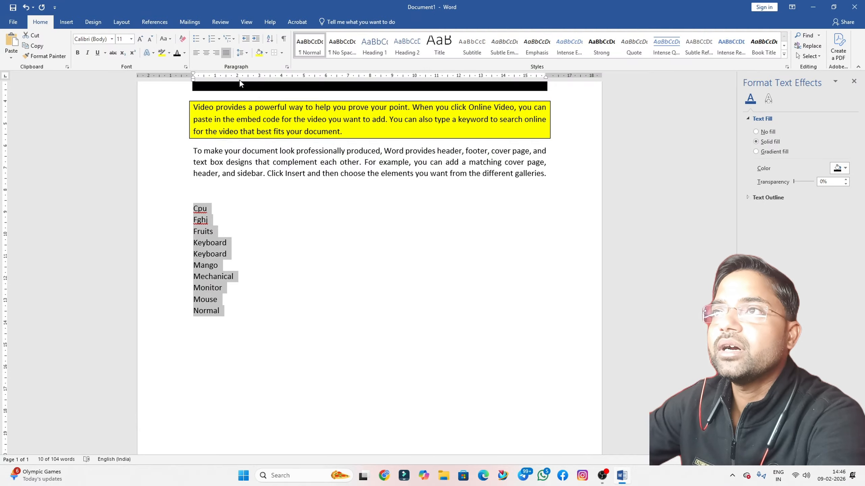
- Sort the selected list by paragraph text in descending order with no header row
{"action": "left_click", "coordinate": [272, 39]}
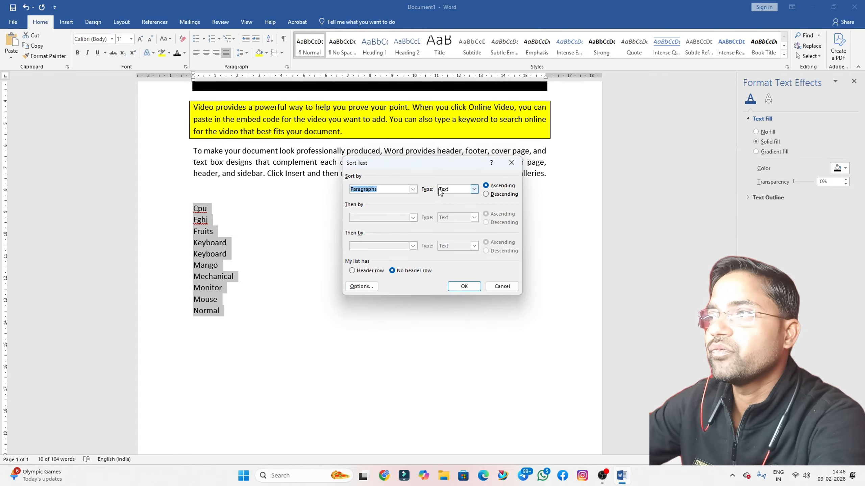
{"action": "left_click", "coordinate": [486, 194]}
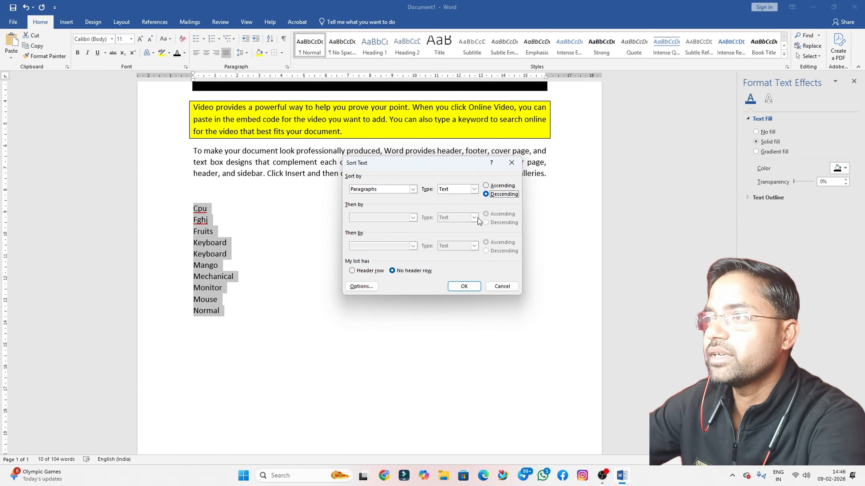
{"action": "left_click", "coordinate": [465, 286]}
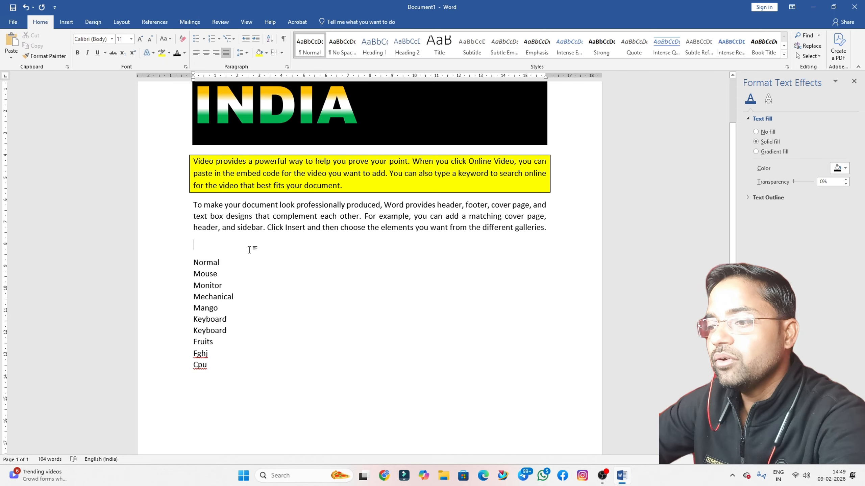
- Display the formatting marks and add four empty paragraphs between the second body paragraph and the sorted list
{"action": "key", "text": "Return"}
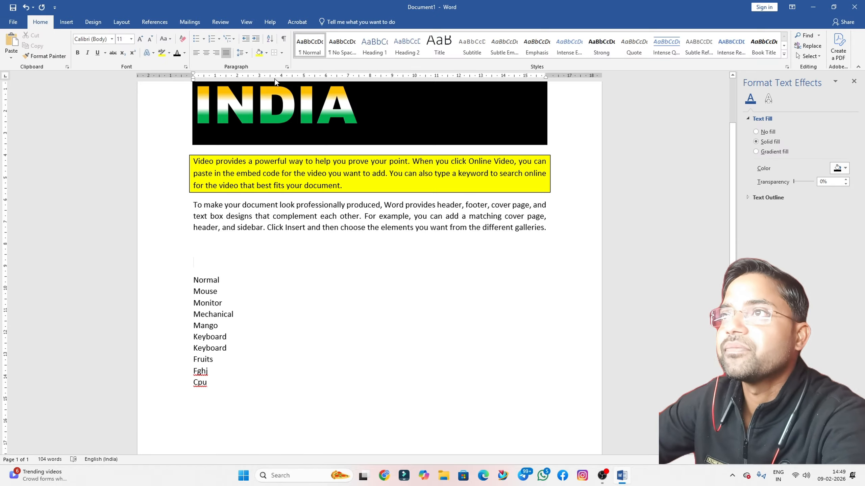
{"action": "left_click", "coordinate": [283, 39]}
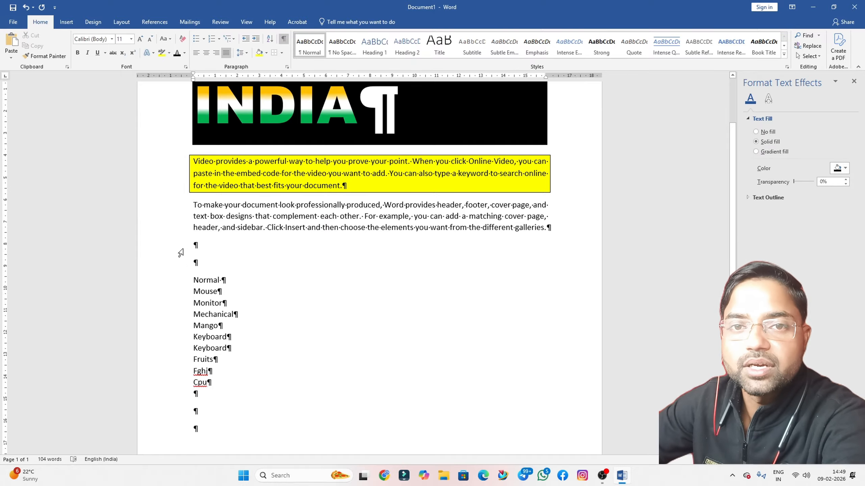
{"action": "left_click", "coordinate": [206, 244]}
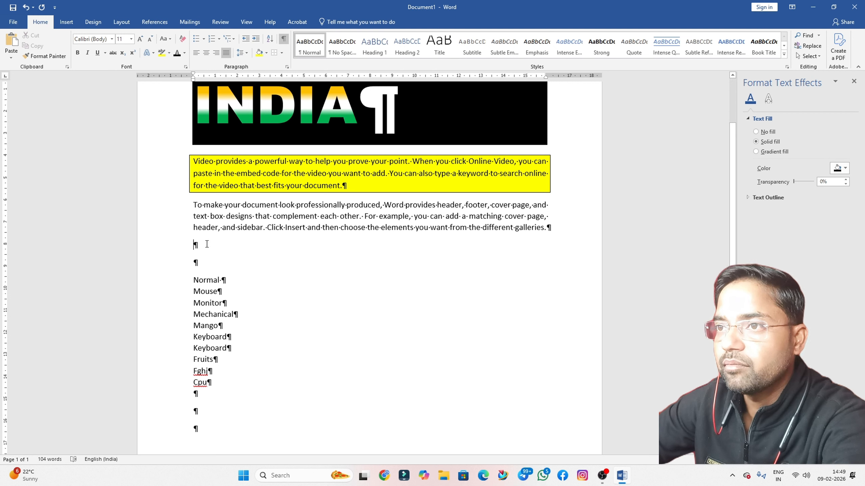
{"action": "key", "text": "Return"}
{"action": "key", "text": "Return"}
{"action": "key", "text": "Return"}
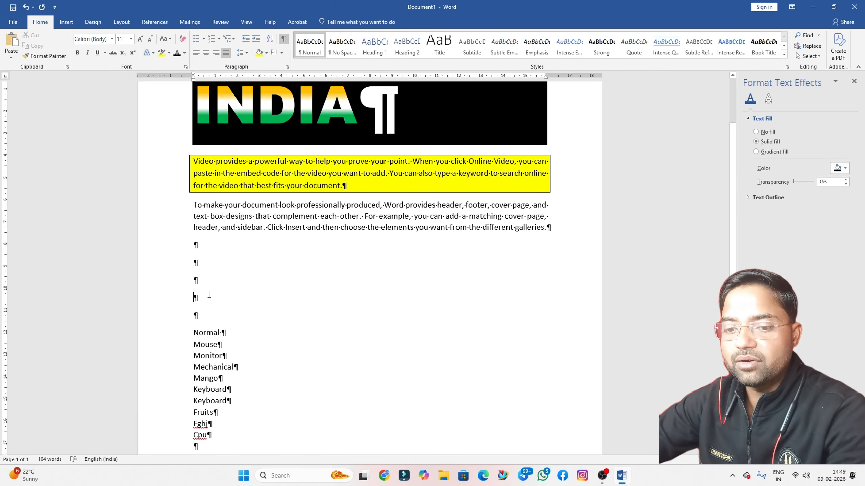
- Insert three tabs followed by a long run of spaces on the fourth blank line above the list, and hide the formatting marks
{"action": "key", "text": "Tab"}
{"action": "key", "text": "Tab"}
{"action": "key", "text": "Tab"}
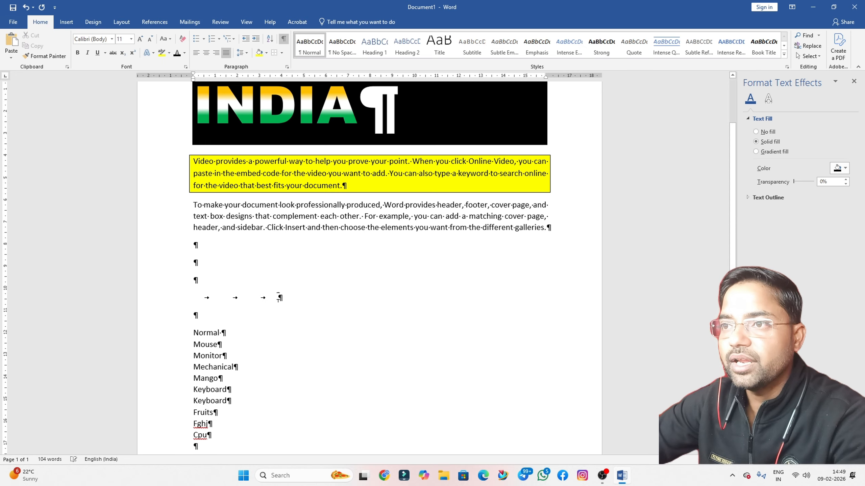
{"action": "key", "text": "Tab"}
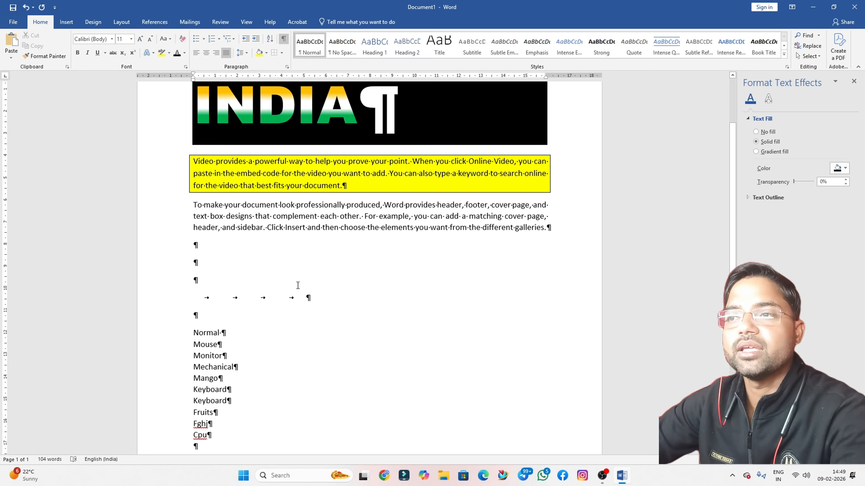
{"action": "key", "text": "BackSpace"}
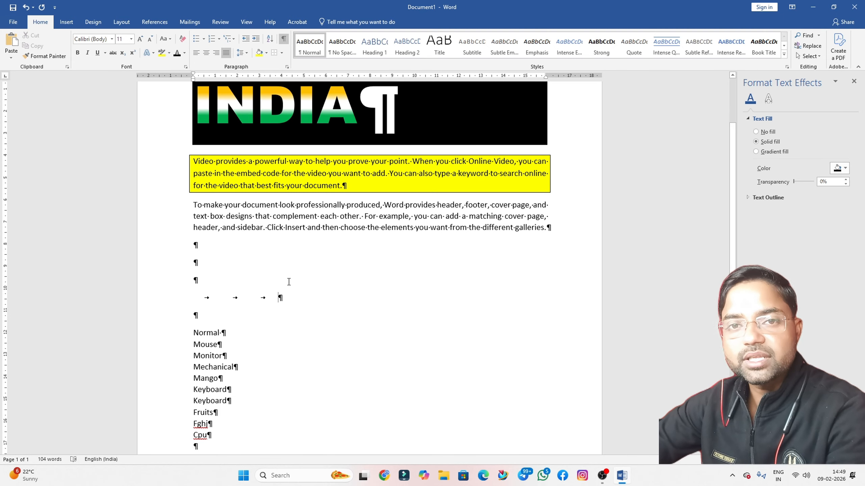
{"action": "type", "text": "............"}
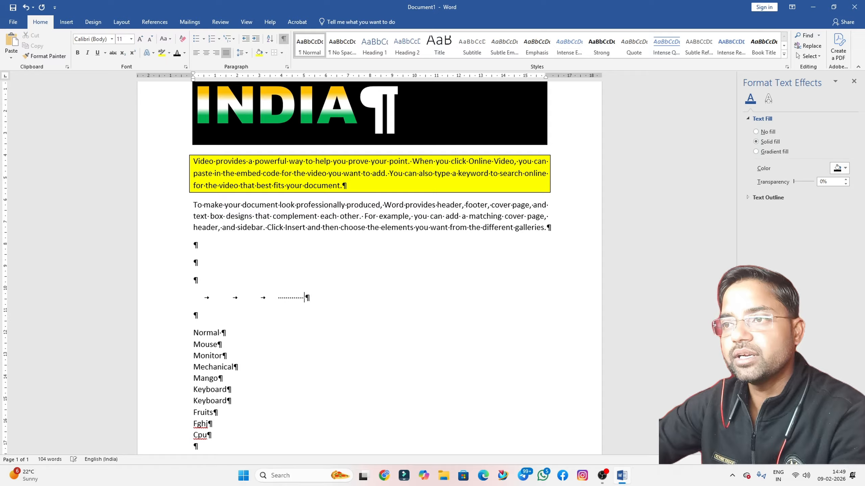
{"action": "type", "text": "............"}
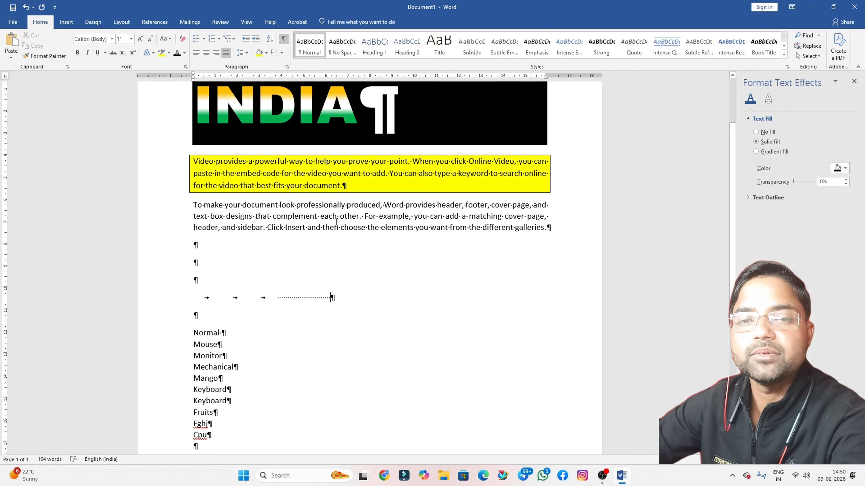
{"action": "left_click", "coordinate": [285, 40]}
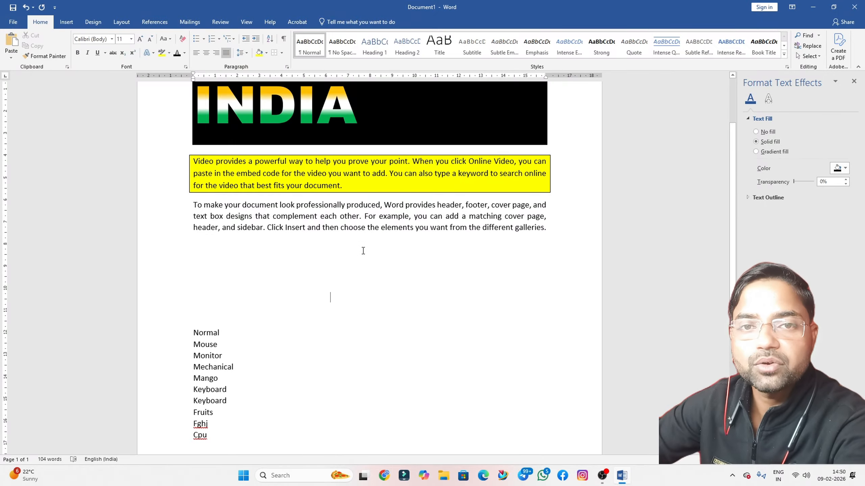